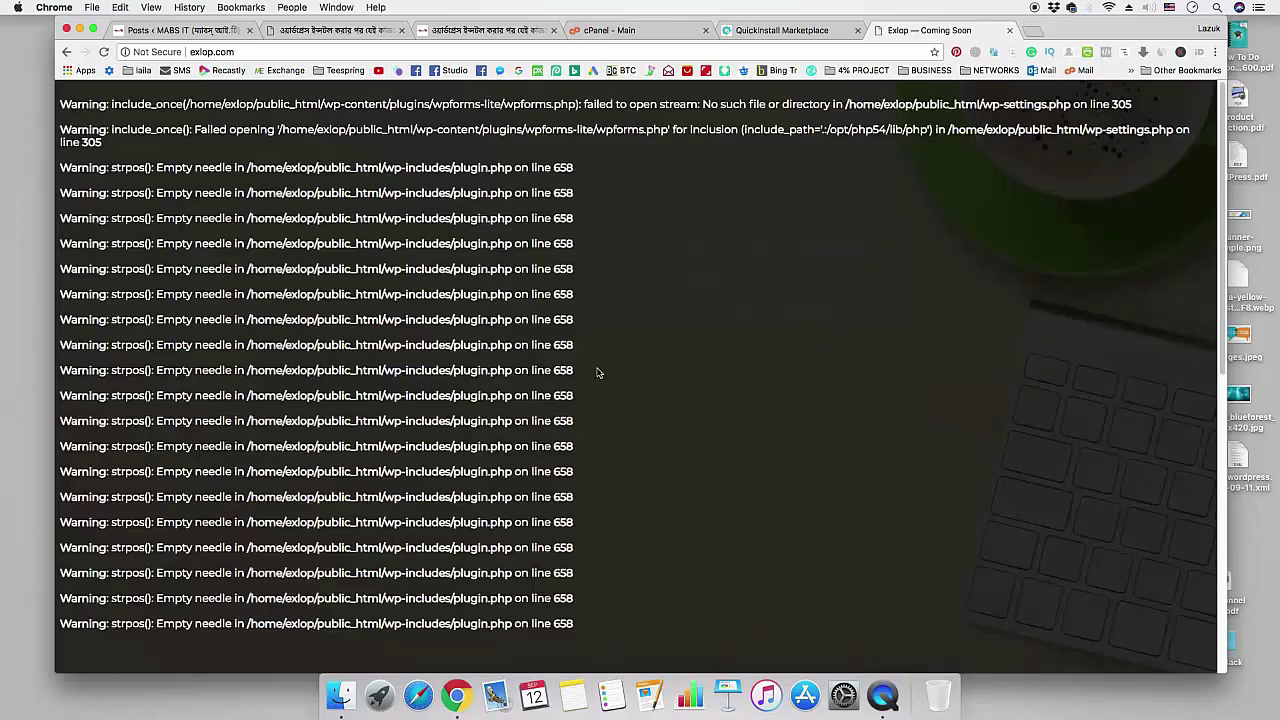
- Find the new install's admin credentials in QuickInstall and copy the generated password
scroll(599, 373, "down", 10)
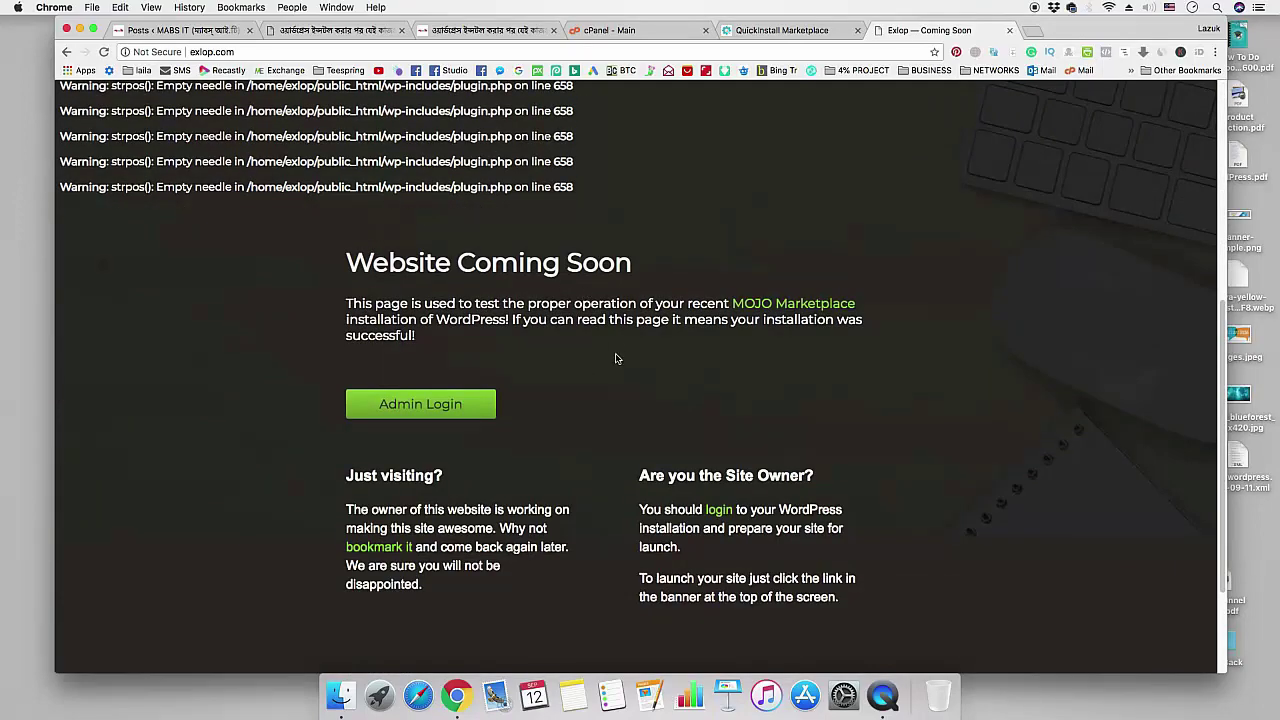
left_click(477, 411)
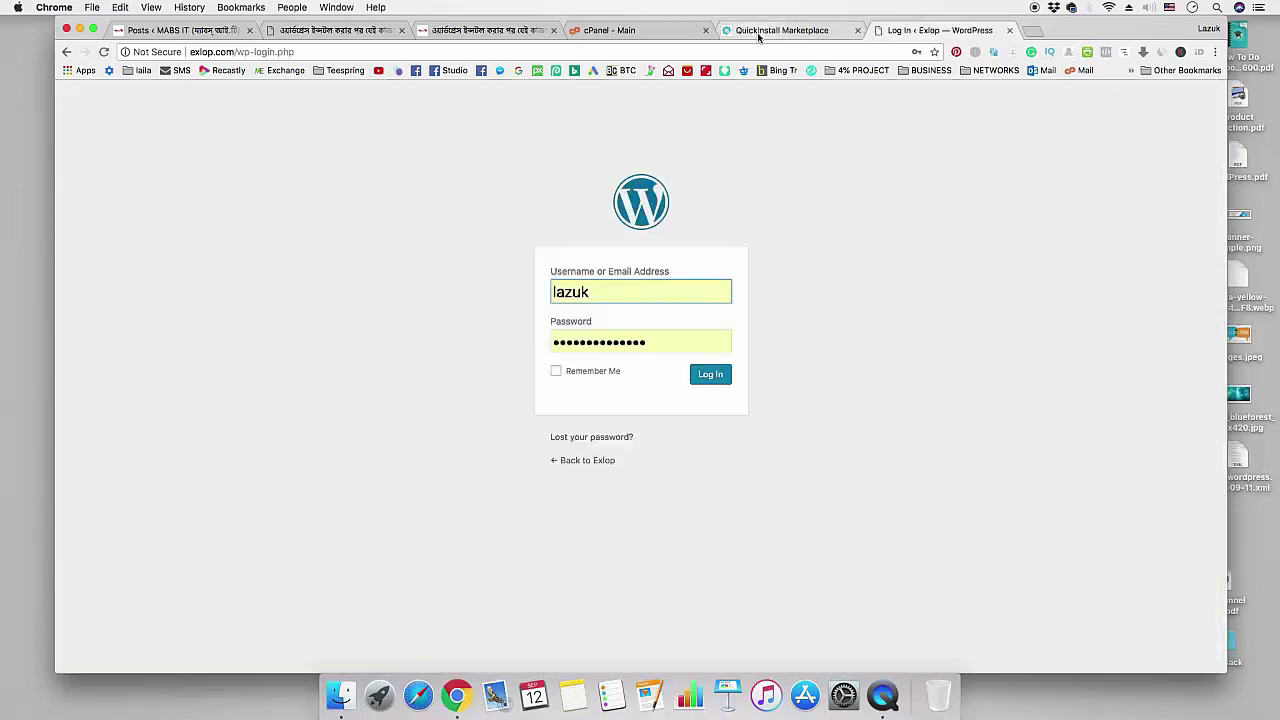
left_click(762, 32)
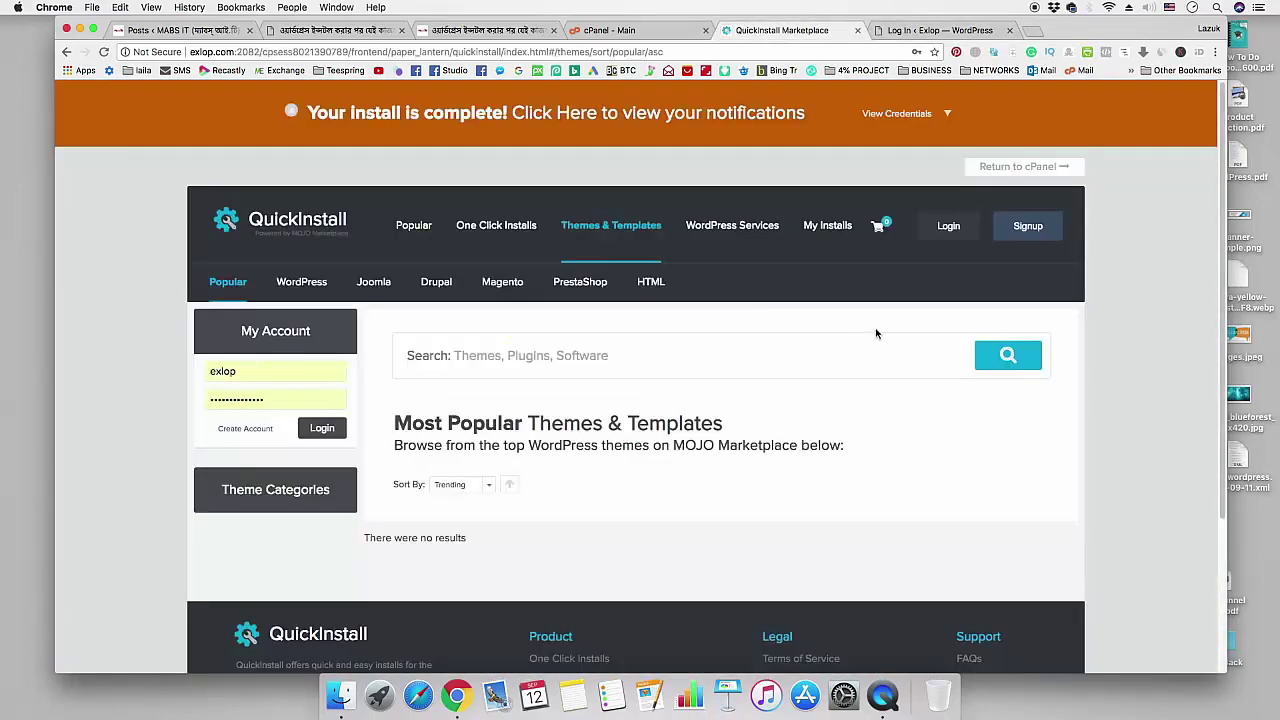
left_click(944, 116)
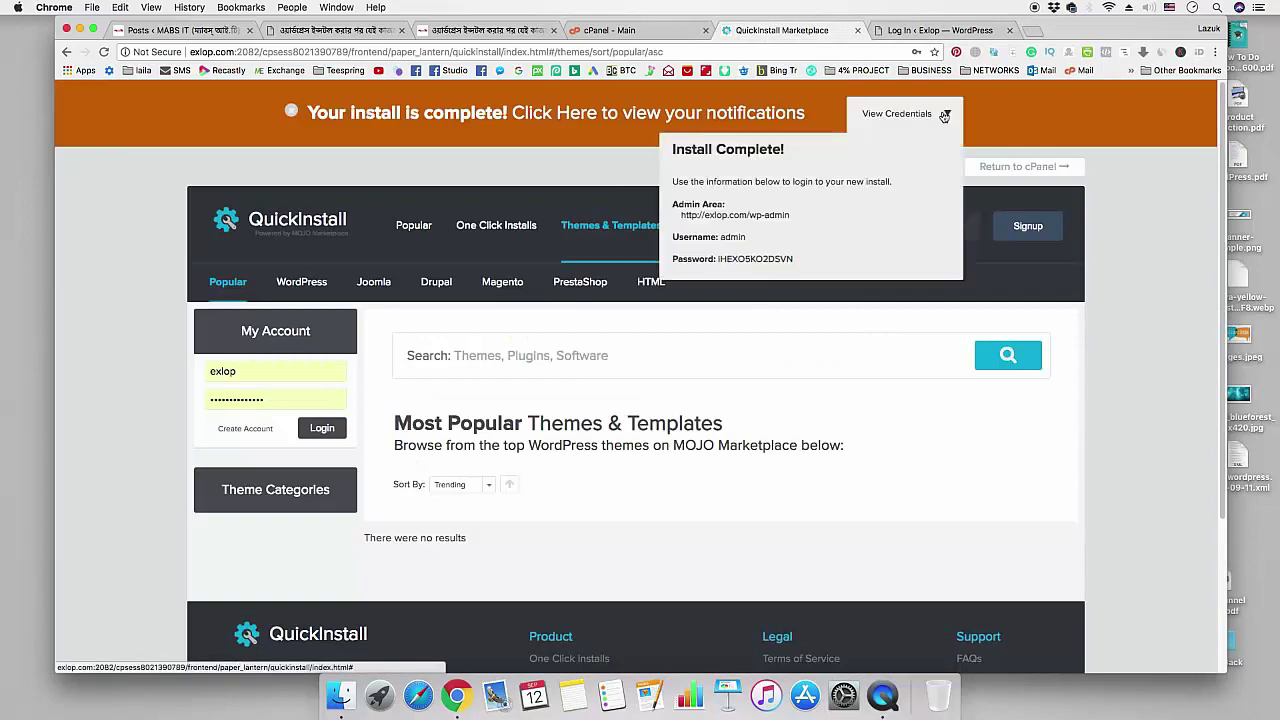
double_click(742, 259)
right_click(742, 259)
left_click(760, 286)
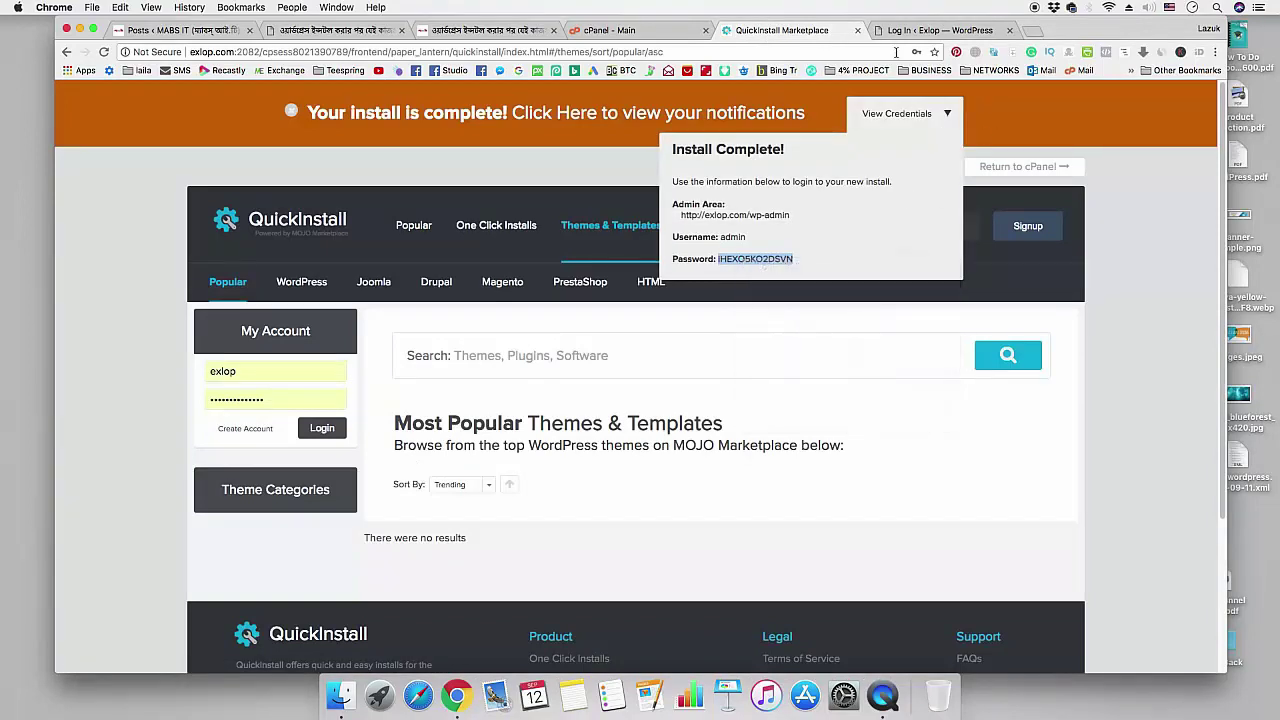
- Log in to the Exlop WordPress admin as 'admin' with the copied password
left_click(930, 30)
key("super+a")
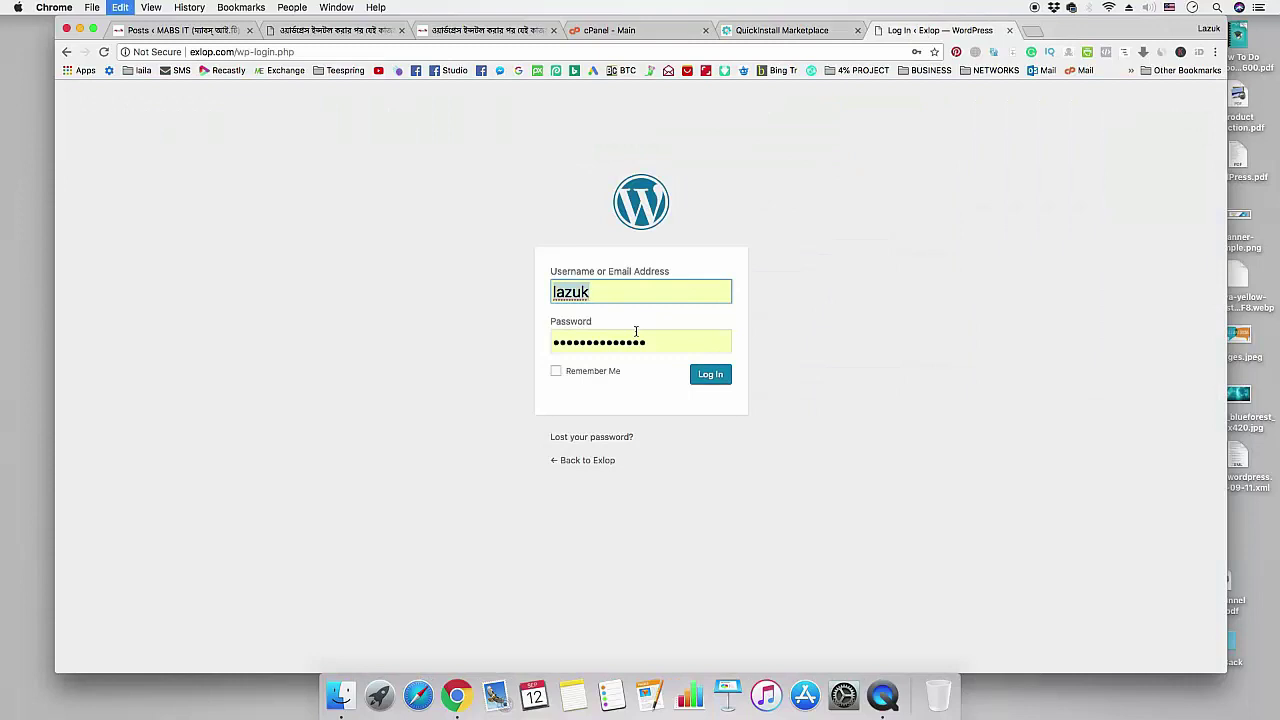
type("admin")
key("Tab")
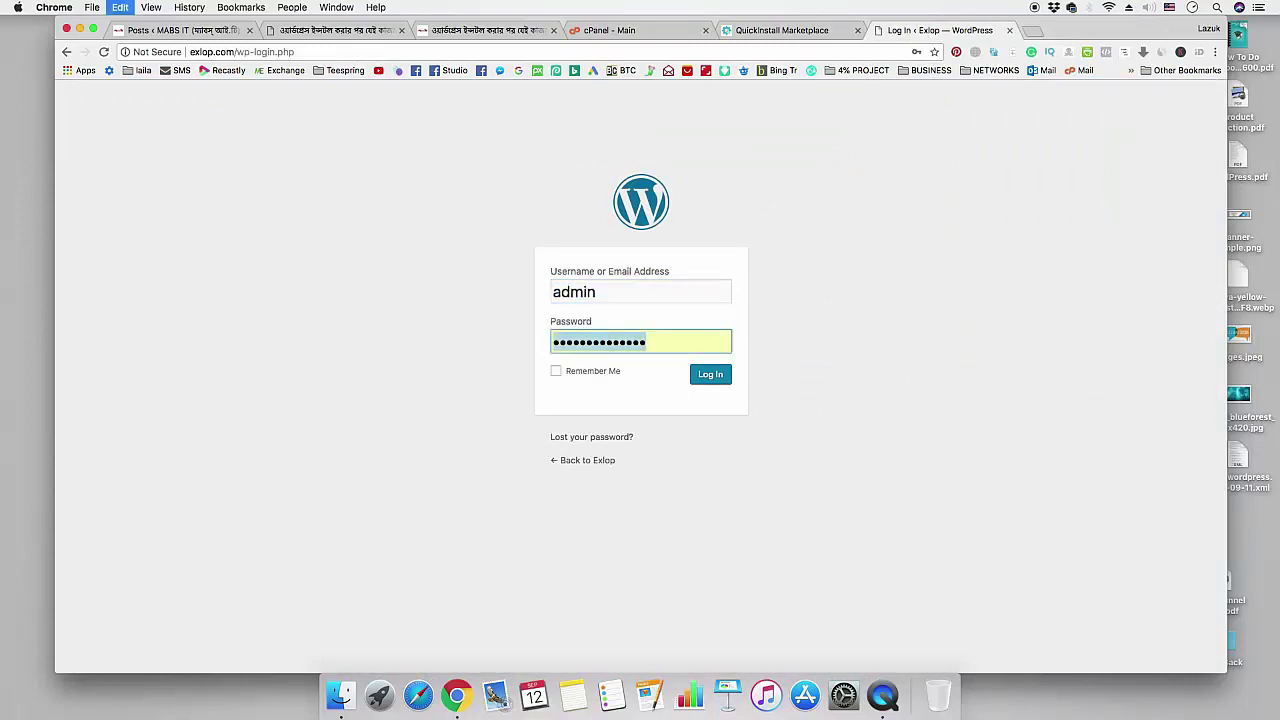
key("super+v")
key("Return")
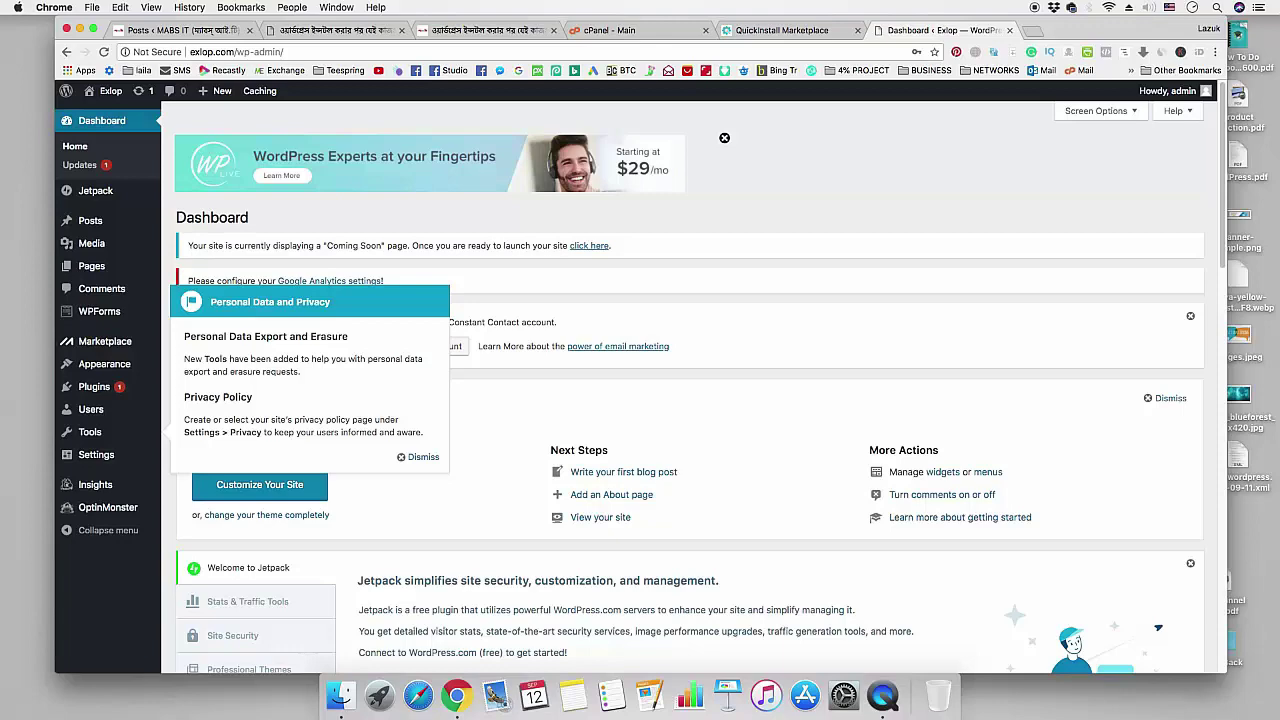
- Check the tutorial checklist's first step about de-indexing the site
left_click(490, 32)
scroll(560, 323, "down", 5)
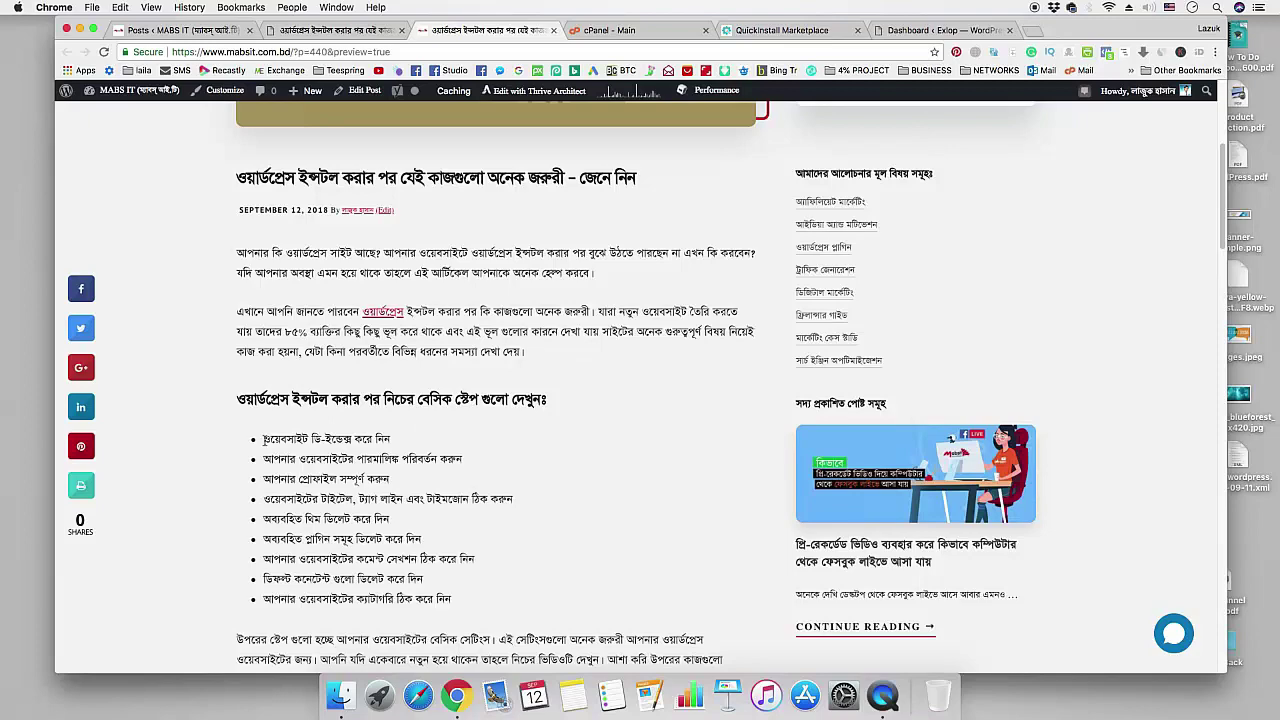
left_click_drag(266, 440, 396, 444)
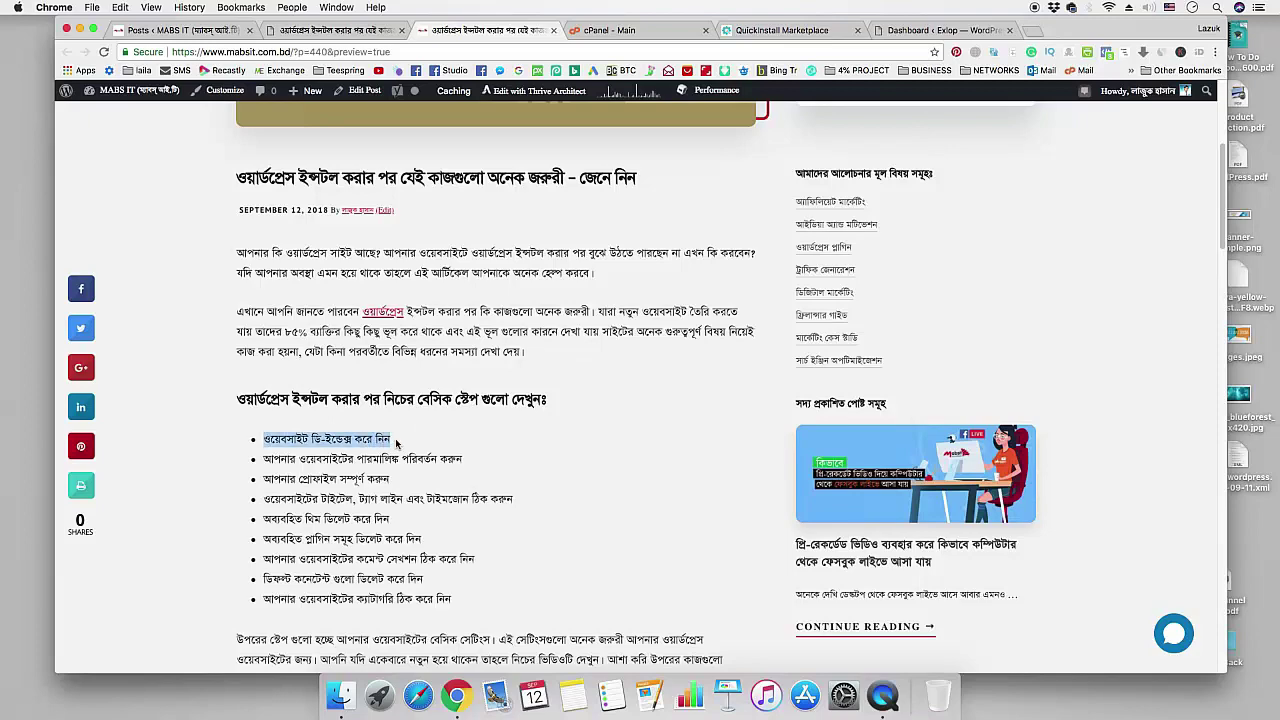
- Dismiss the privacy notice and the Welcome, WPForms, Jetpack and new-editor dashboard panels
left_click(940, 30)
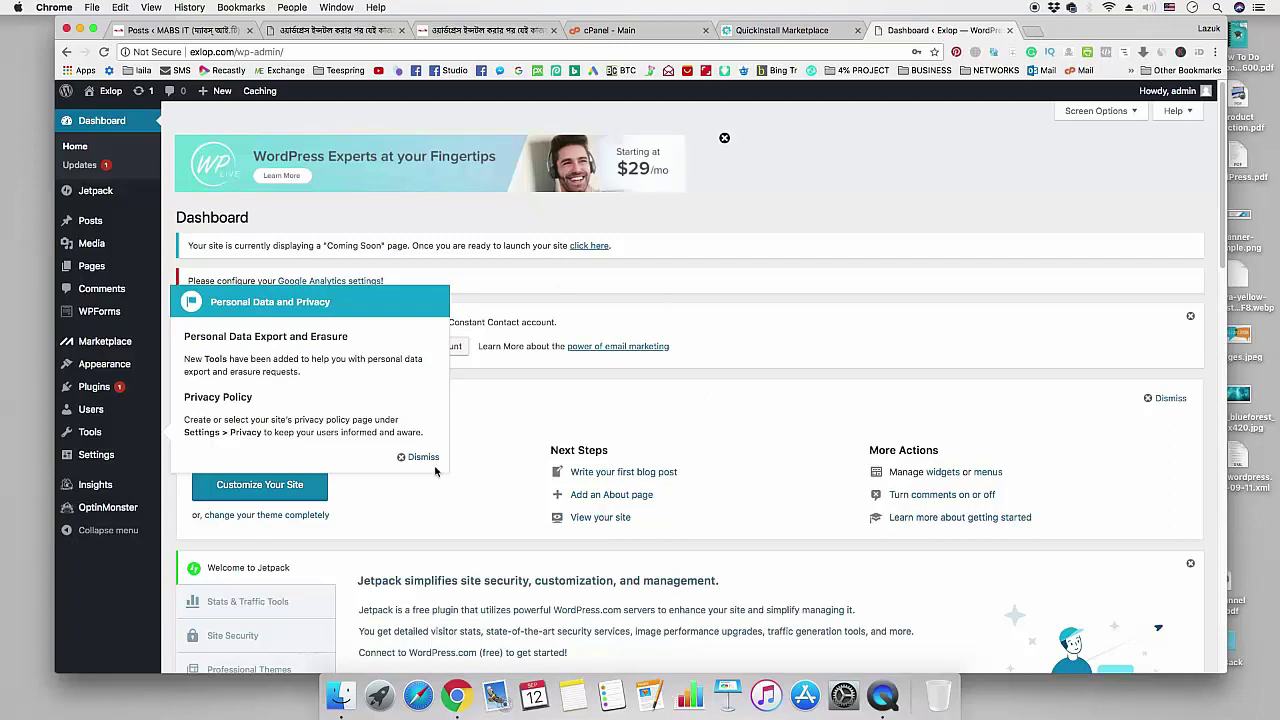
left_click(423, 458)
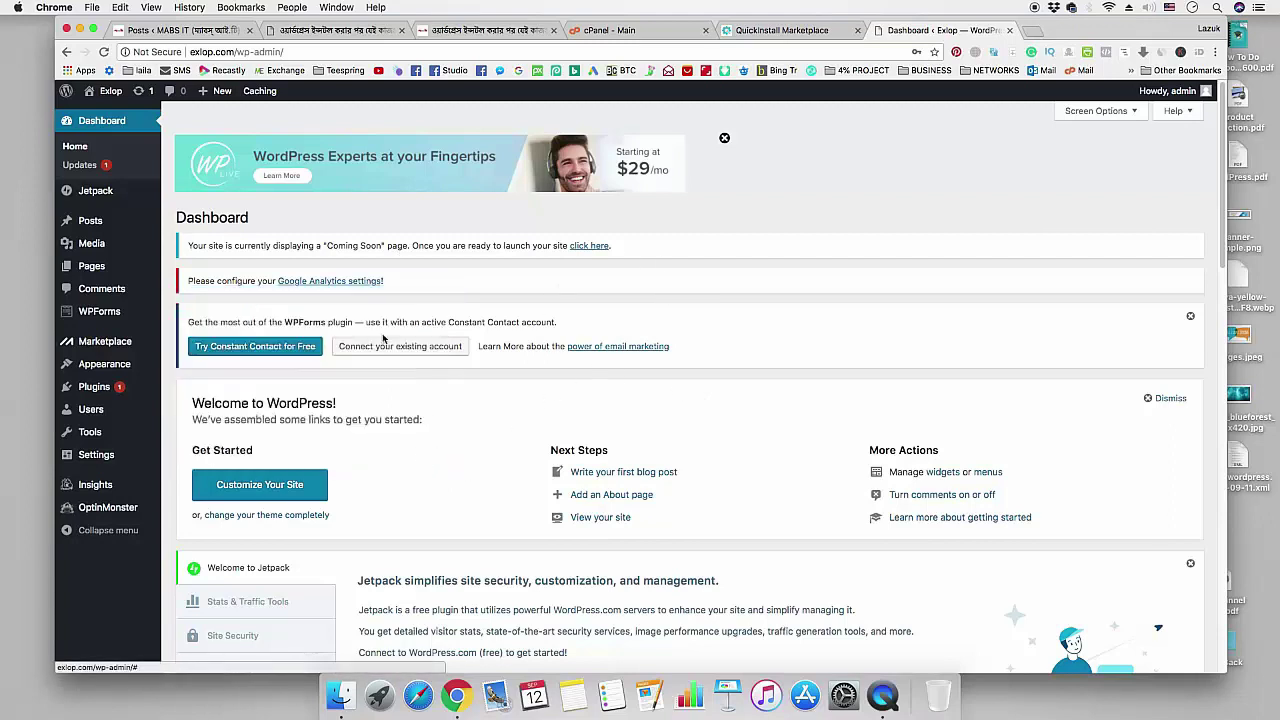
left_click(1166, 398)
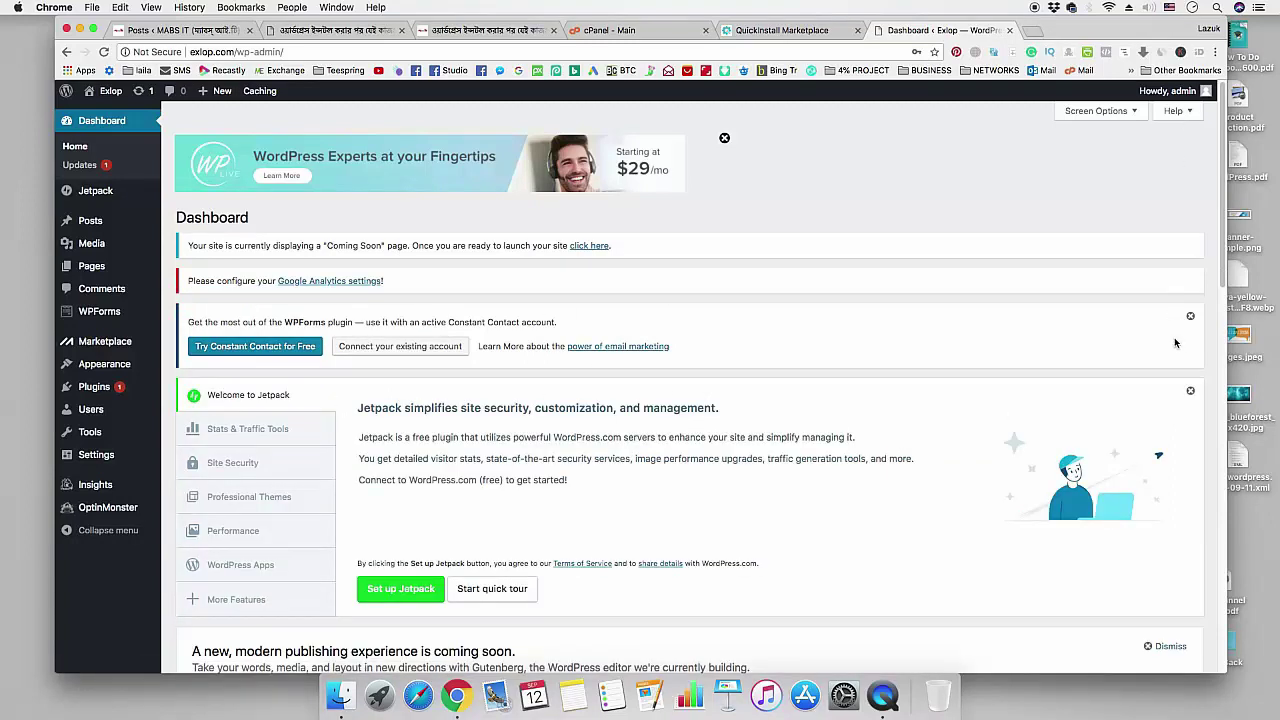
left_click(1190, 316)
left_click(1190, 316)
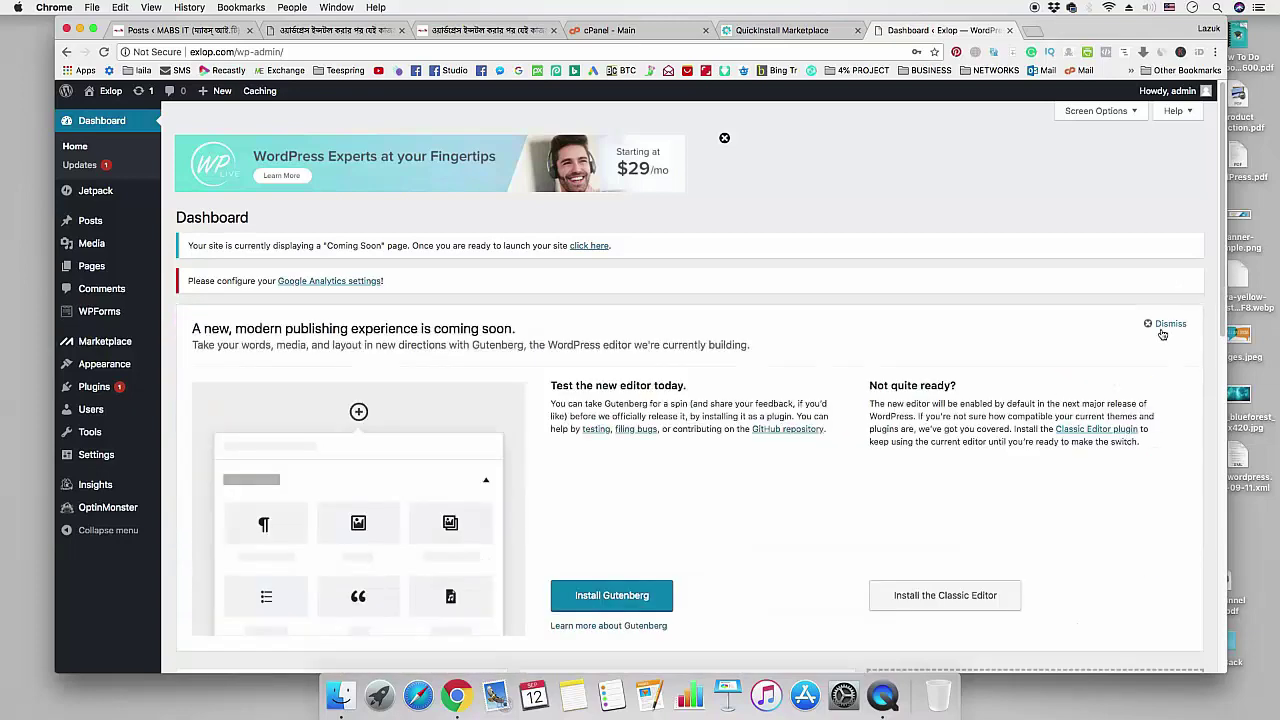
left_click(1164, 326)
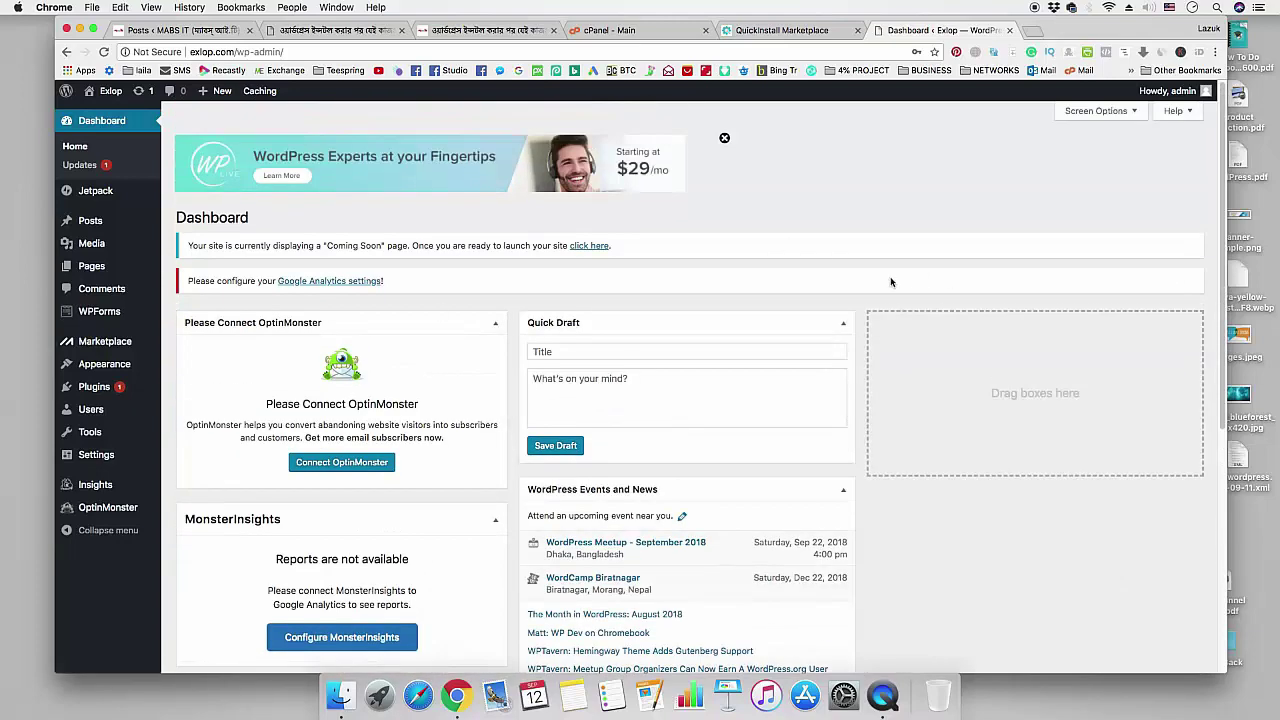
mouse_move(116, 458)
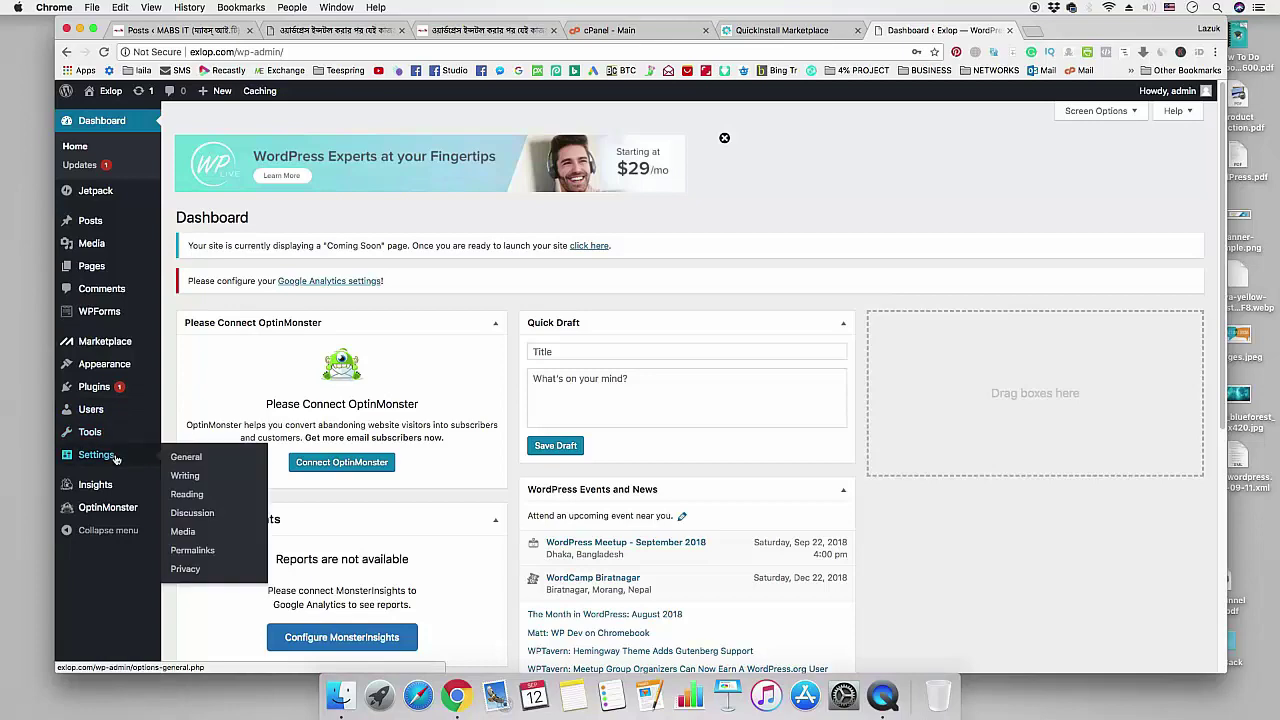
- Turn on 'Discourage search engines from indexing this site' in Reading Settings and save
left_click(190, 497)
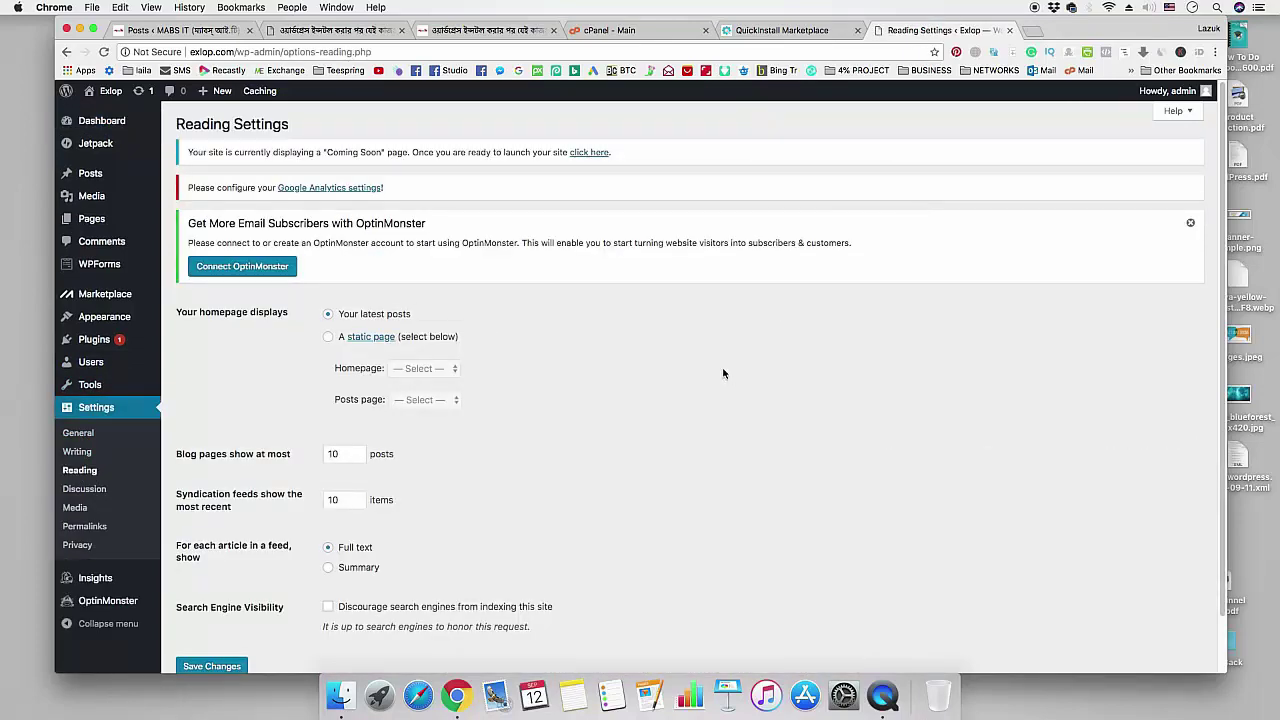
scroll(723, 371, "down", 2)
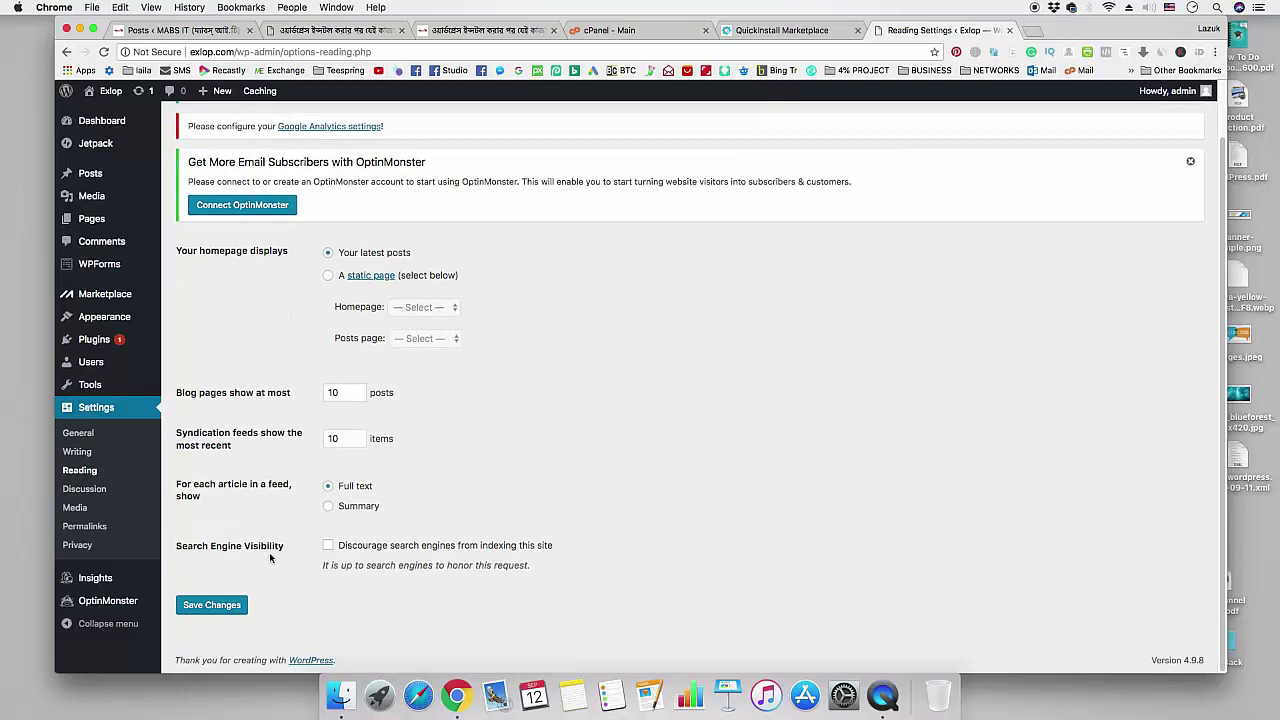
left_click(328, 546)
left_click(219, 610)
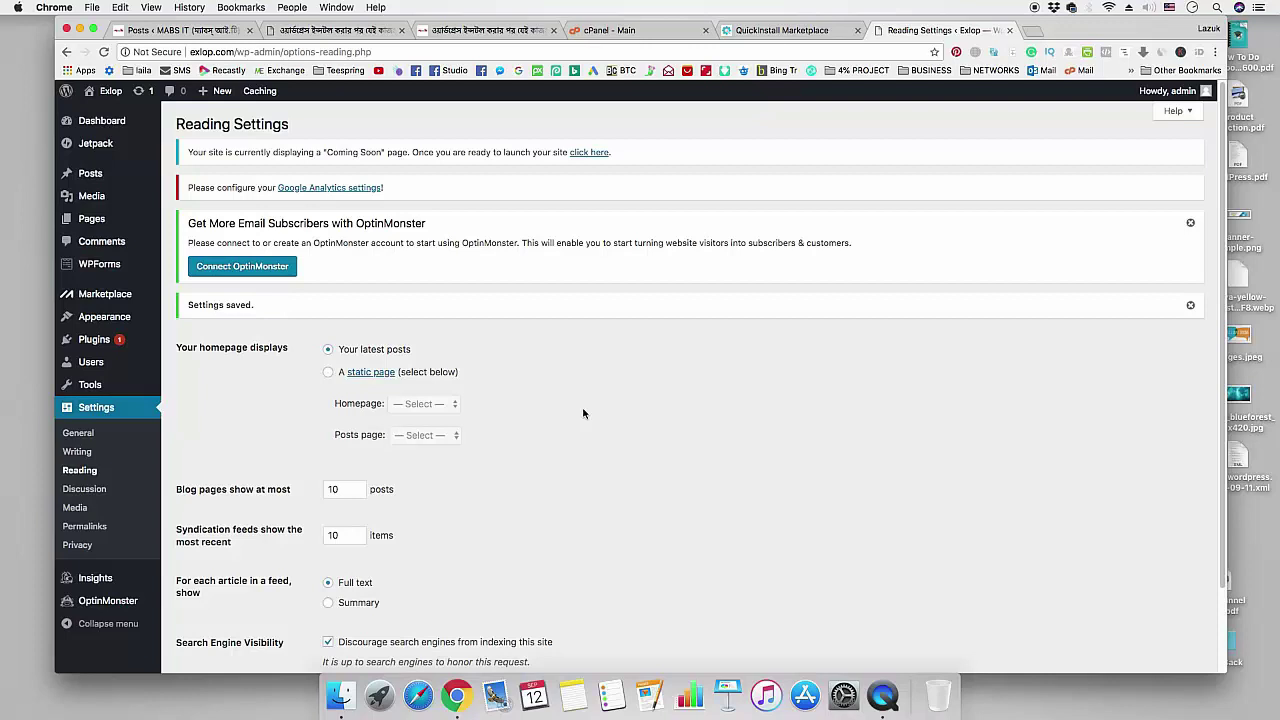
scroll(584, 413, "down", 2)
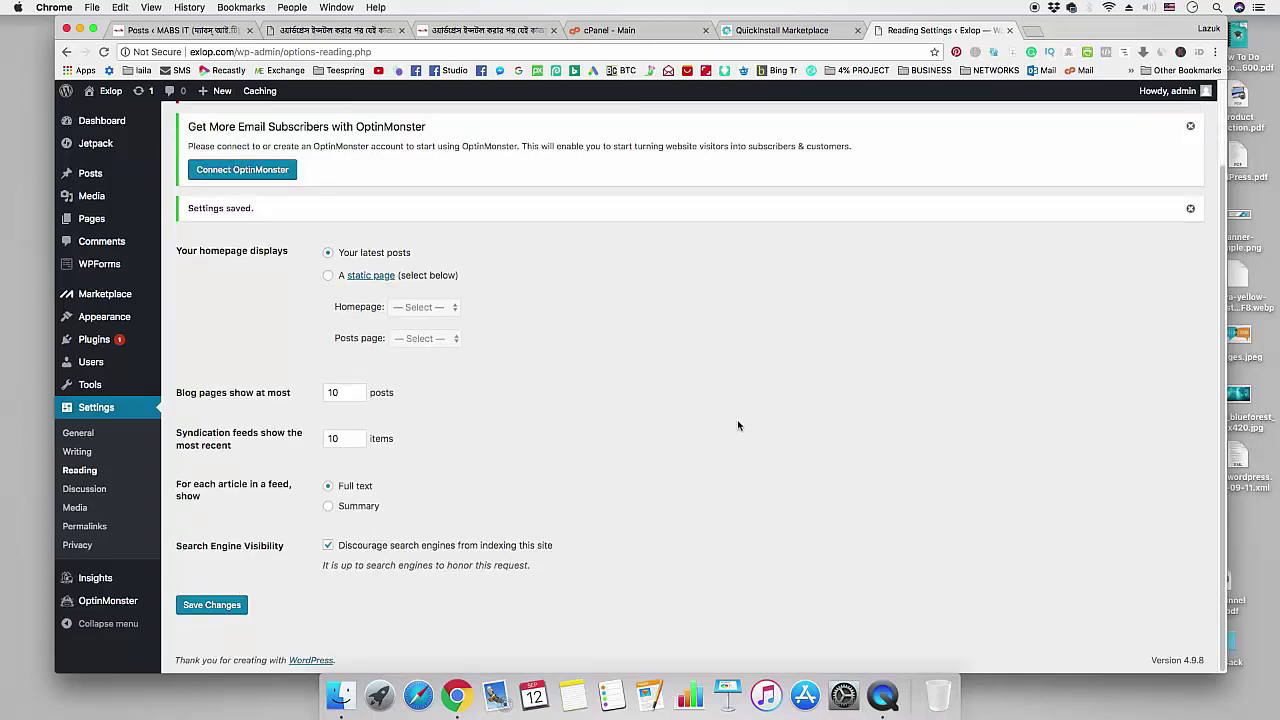
- Note the tutorial's next checklist step about changing permalinks
left_click(519, 36)
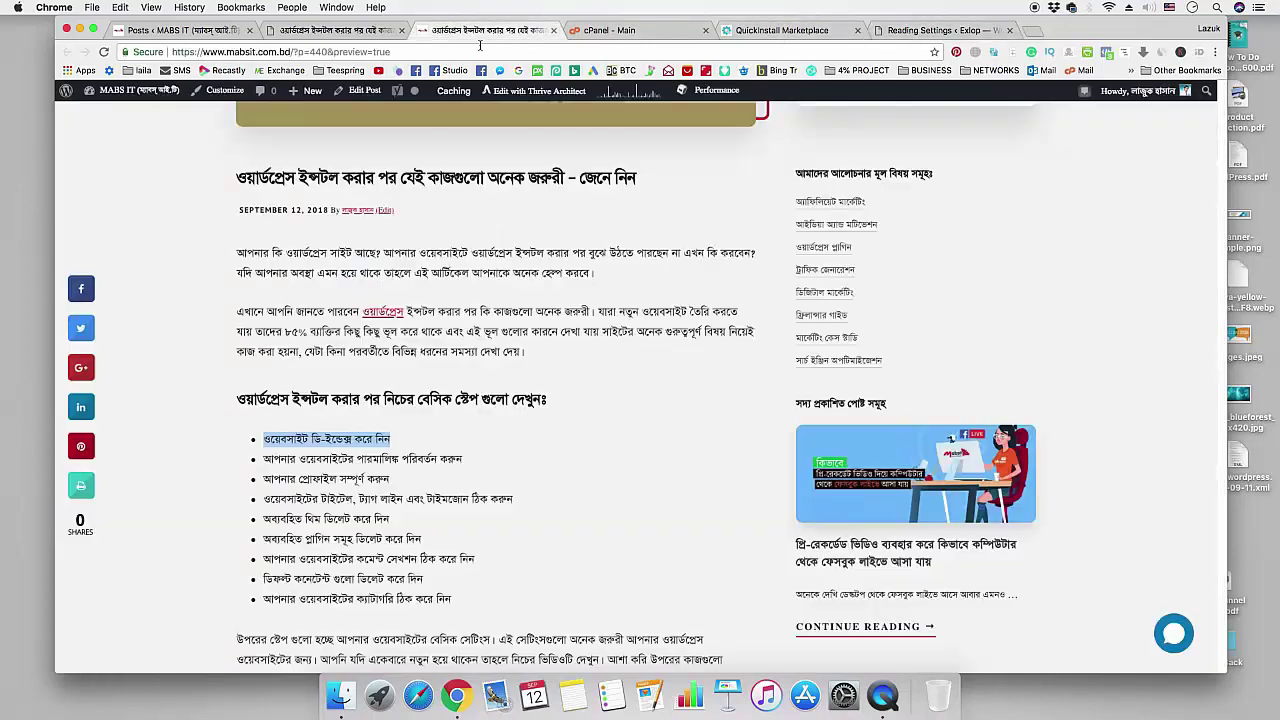
scroll(267, 378, "down", 1)
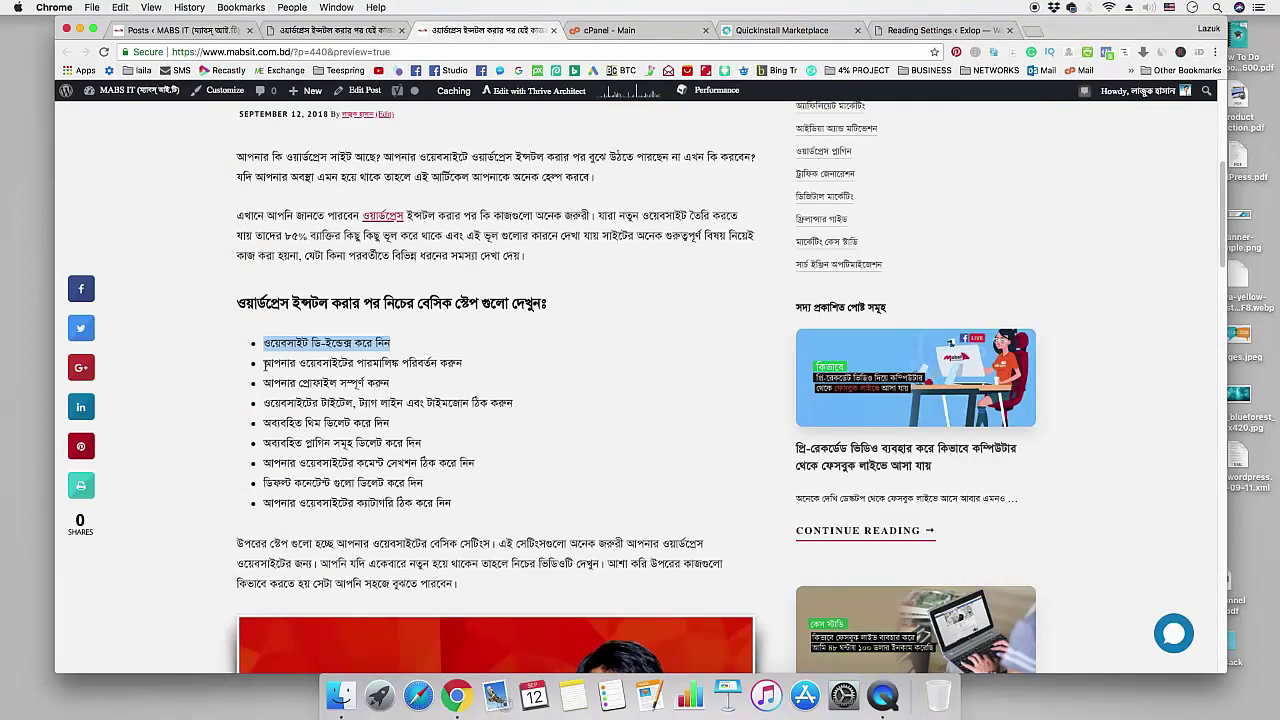
left_click_drag(263, 363, 464, 364)
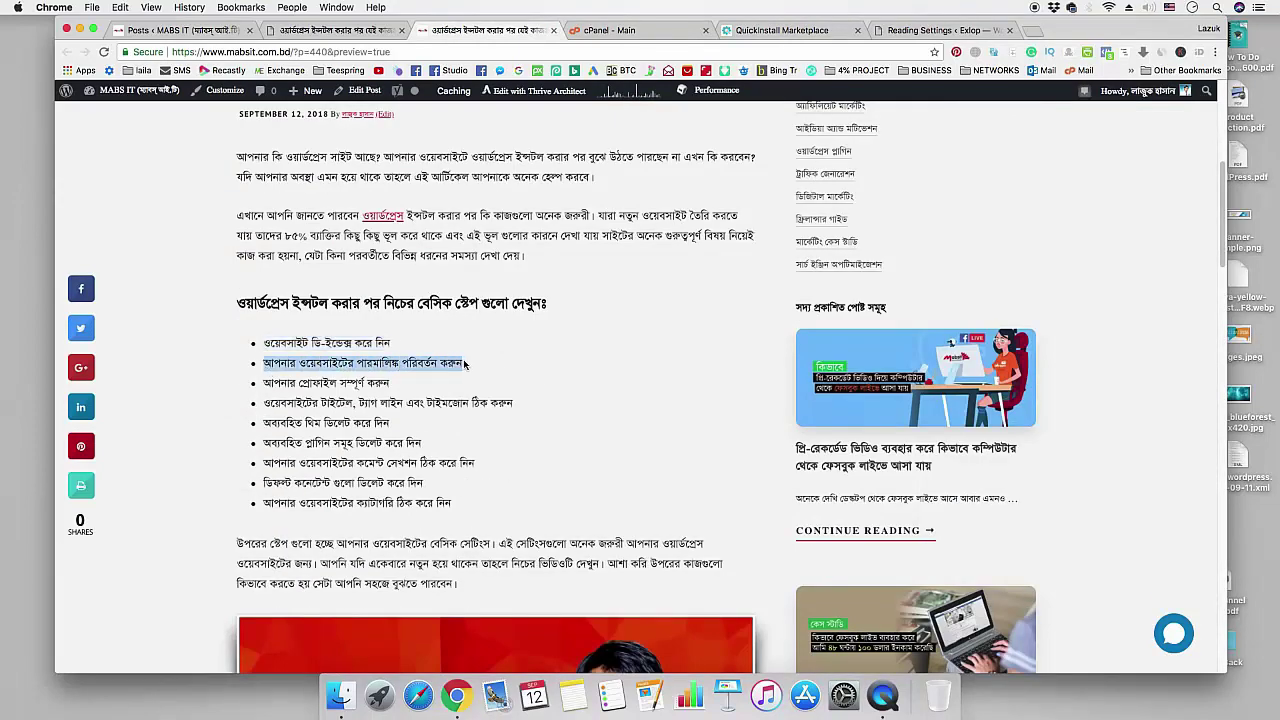
left_click(916, 33)
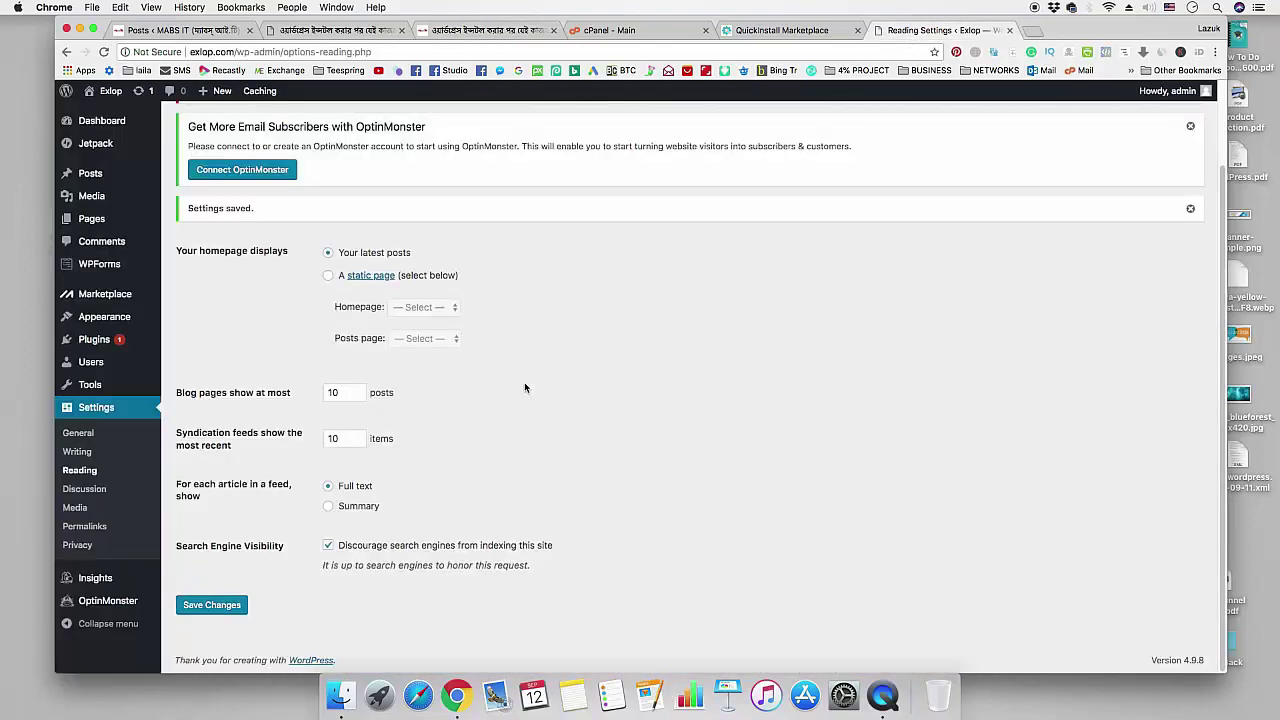
- Open the live Exlop site in a new browser tab
right_click(106, 106)
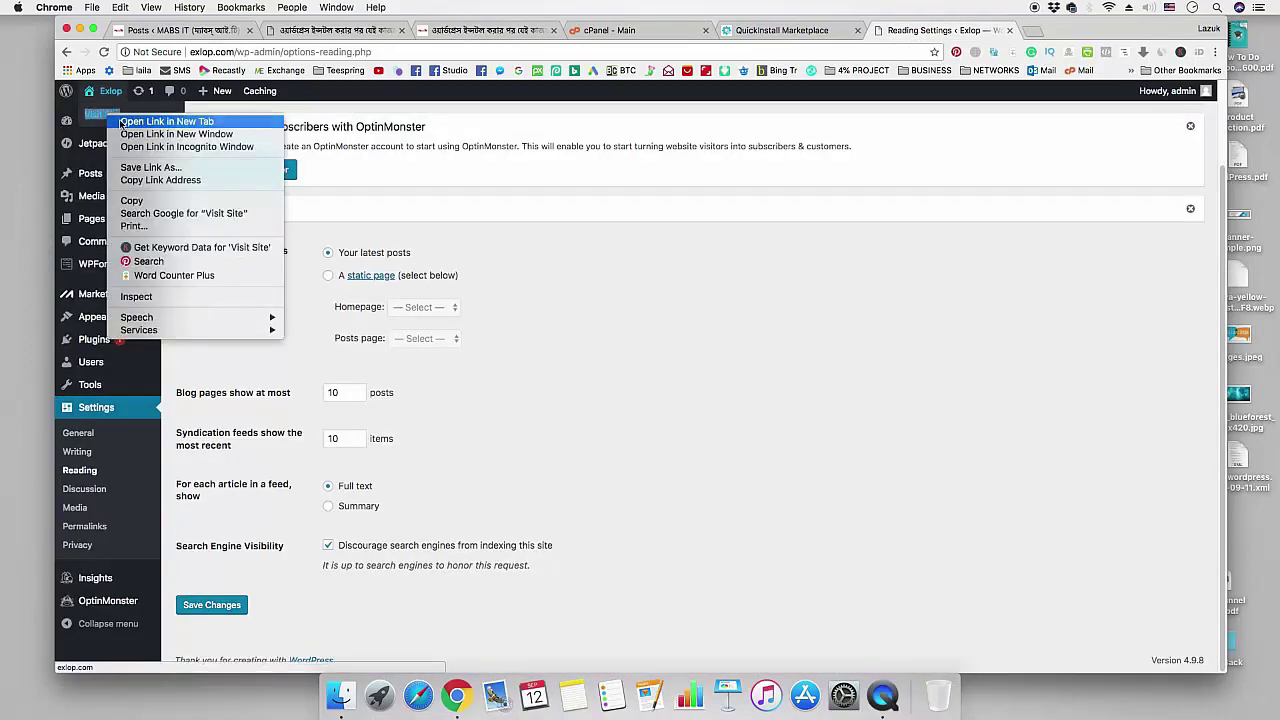
left_click(140, 117)
left_click(1030, 31)
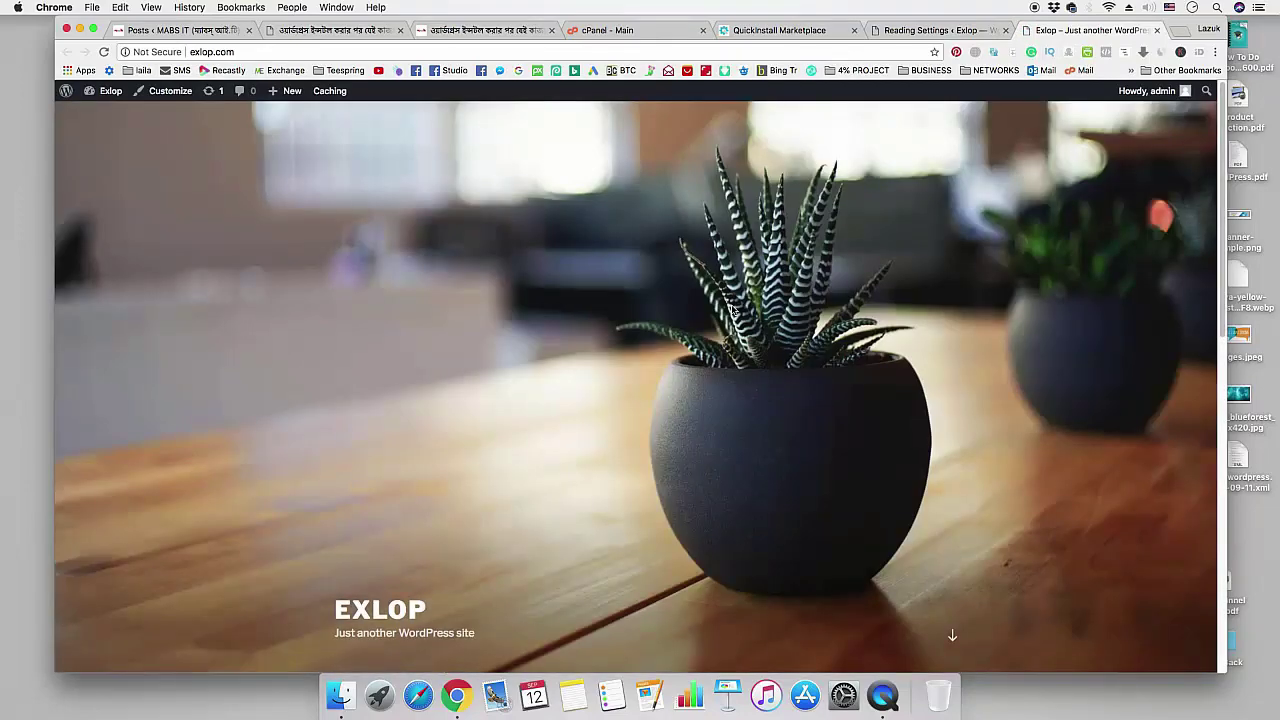
scroll(670, 327, "down", 5)
scroll(670, 327, "down", 2)
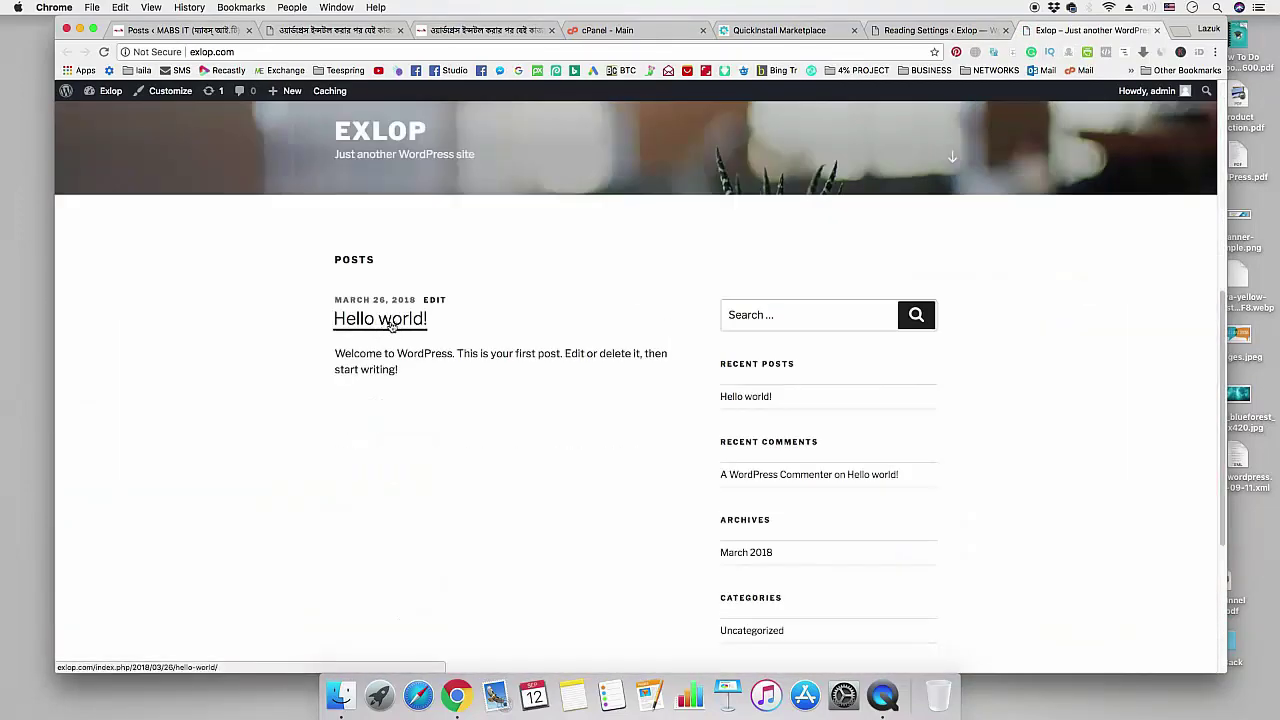
- View the Hello world post and its address, then return to Reading Settings
left_click(397, 322)
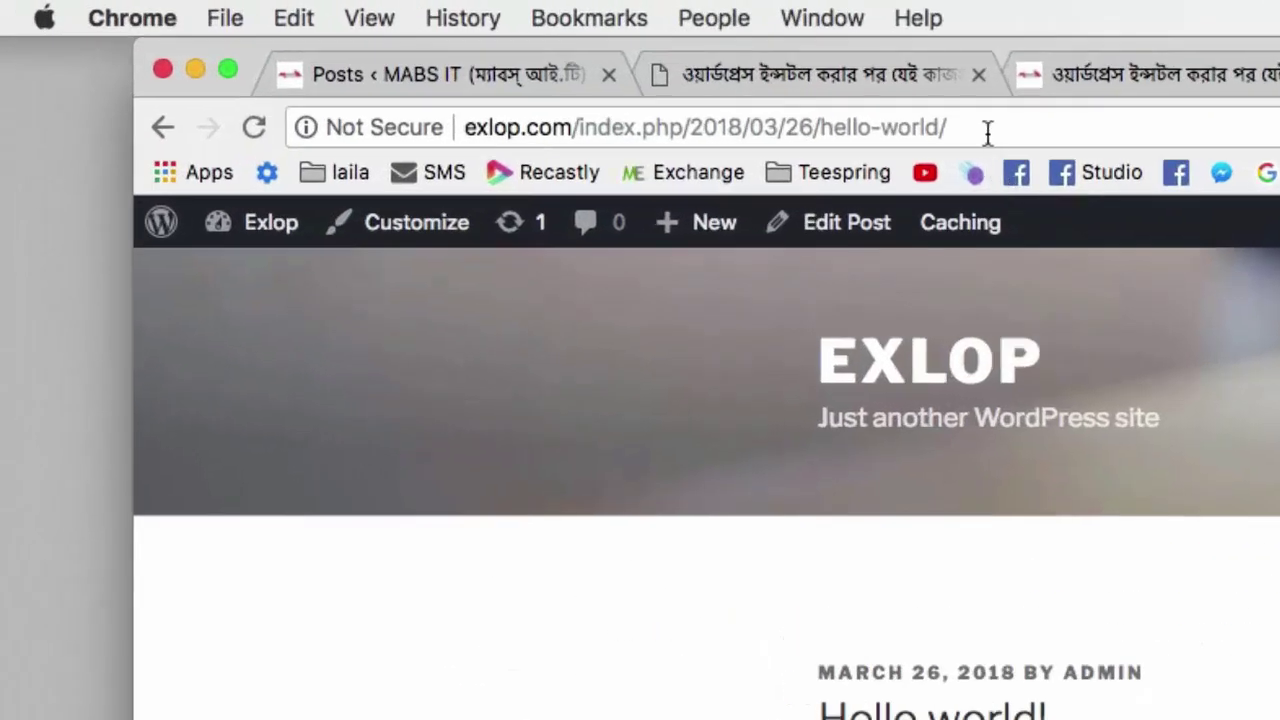
left_click(403, 53)
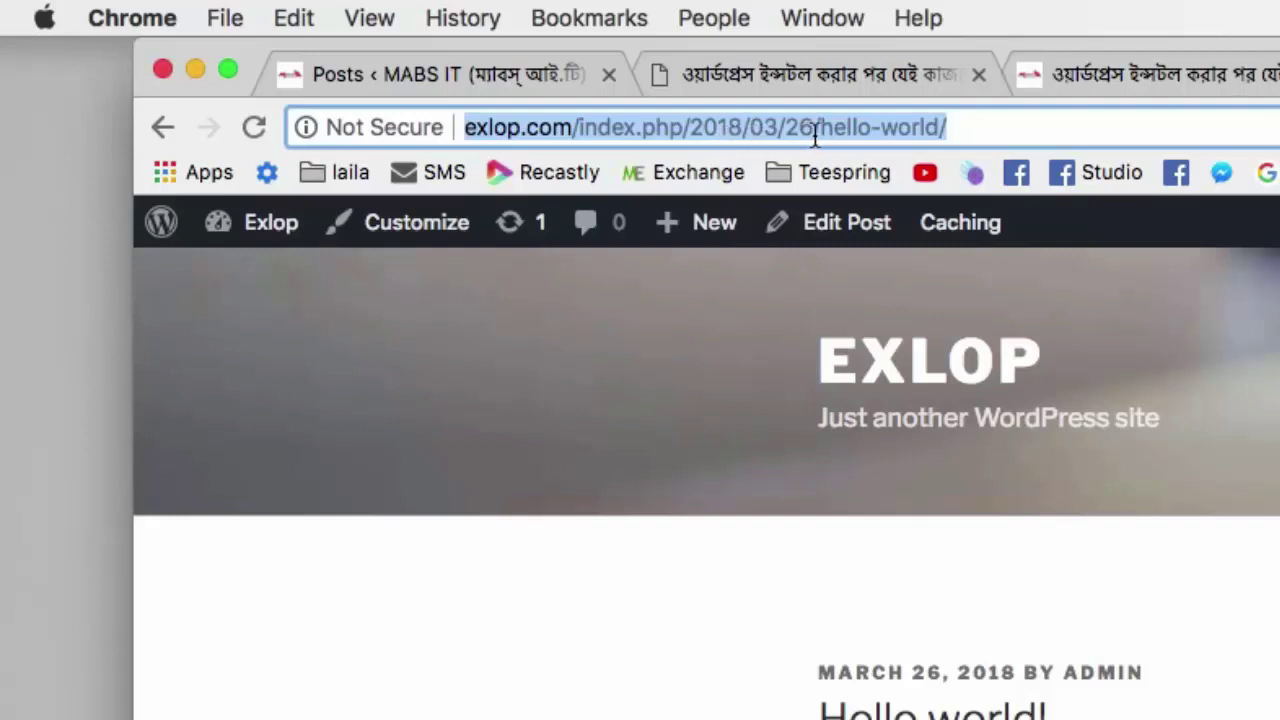
left_click(1168, 572)
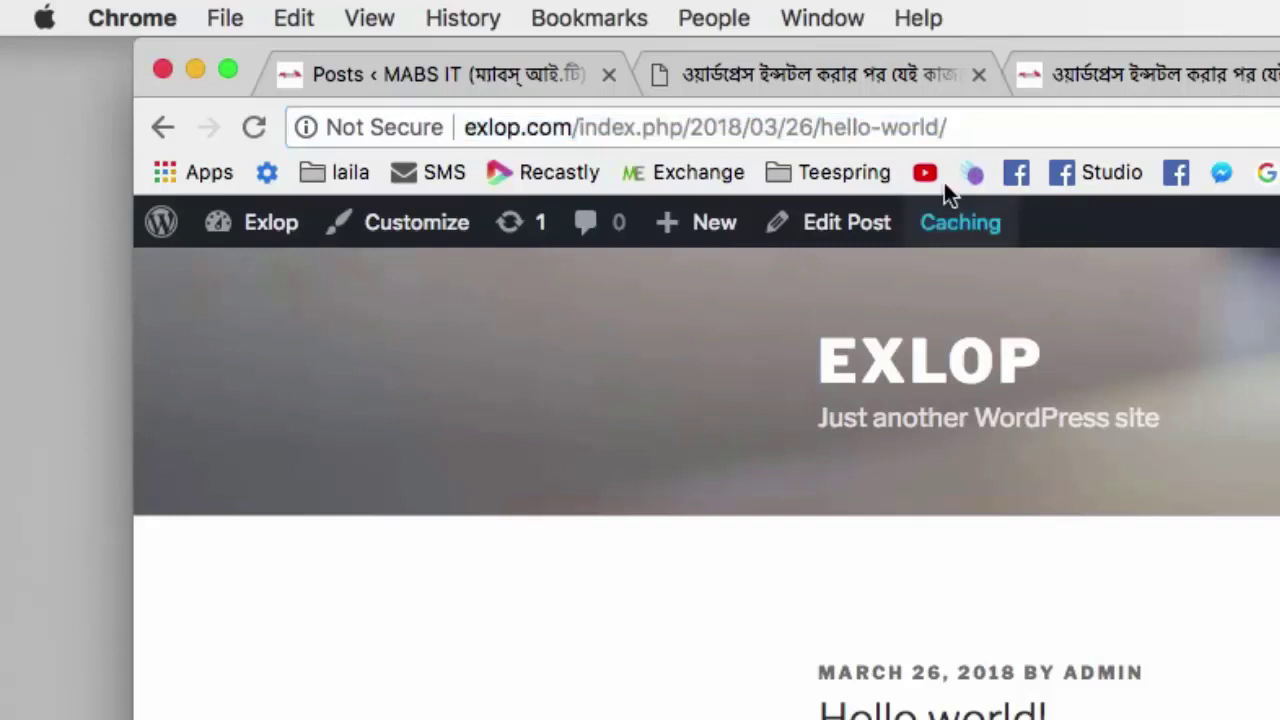
left_click(971, 131)
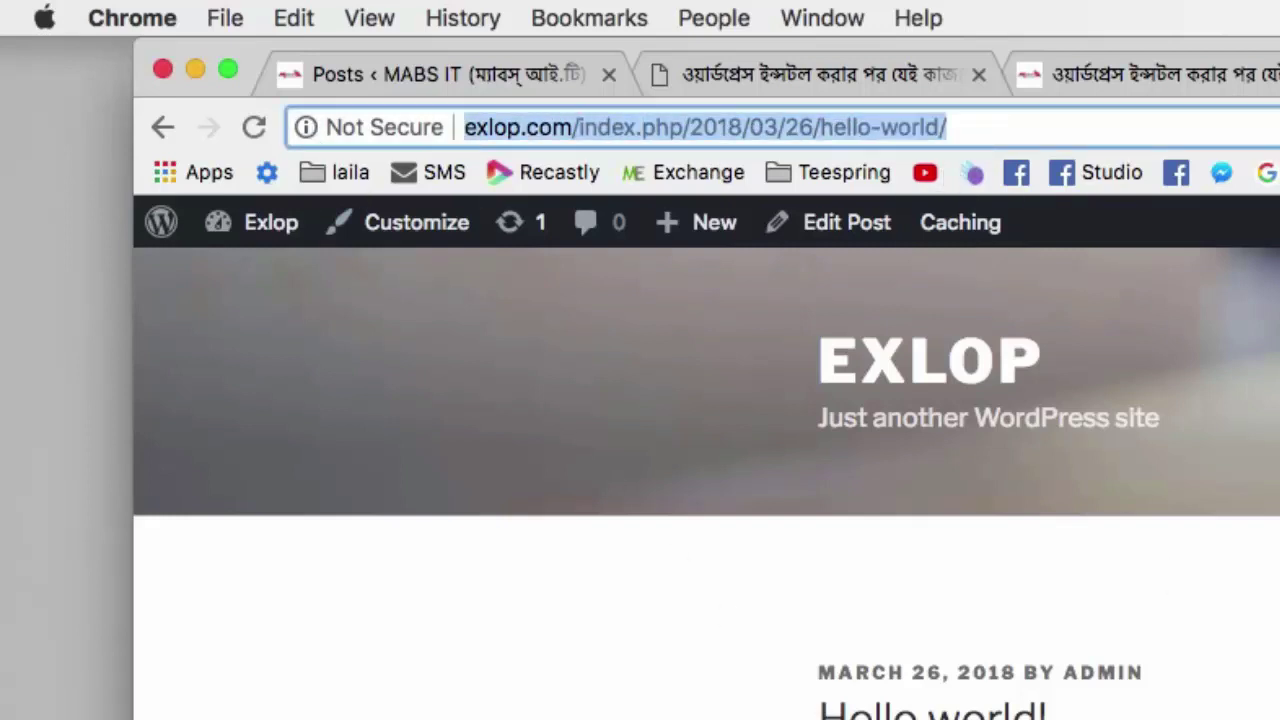
left_click(966, 355)
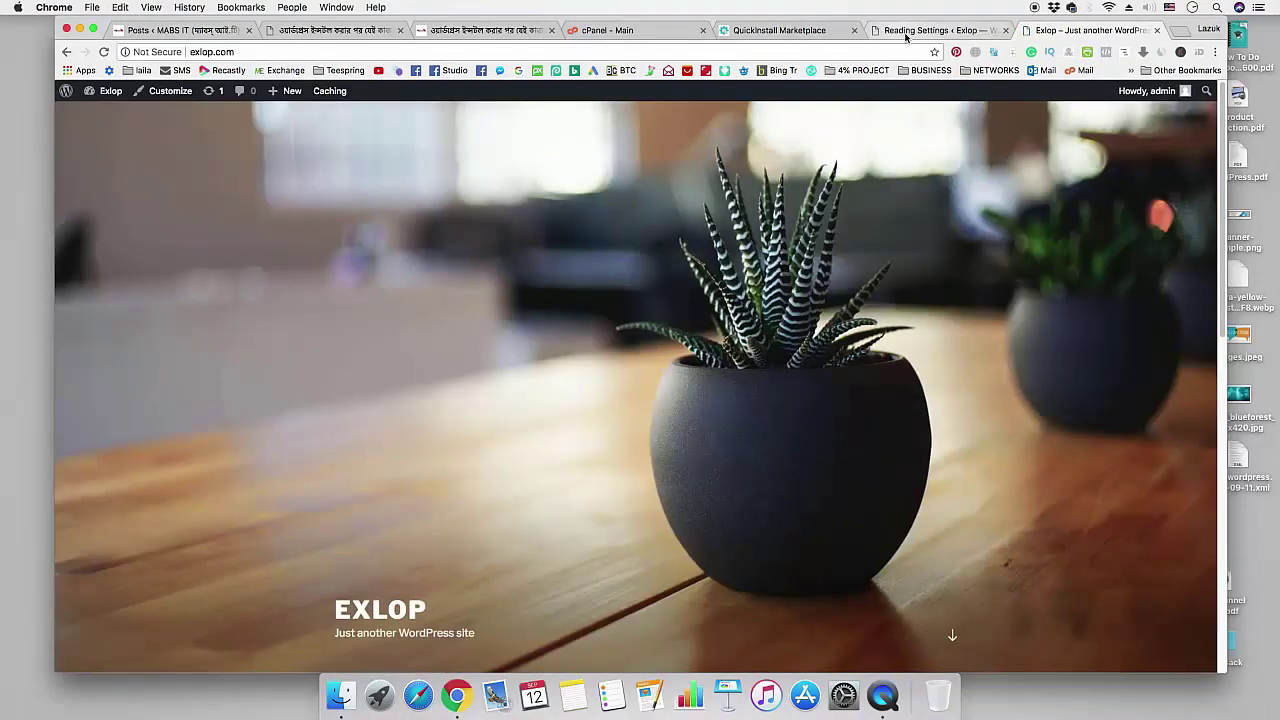
left_click(935, 30)
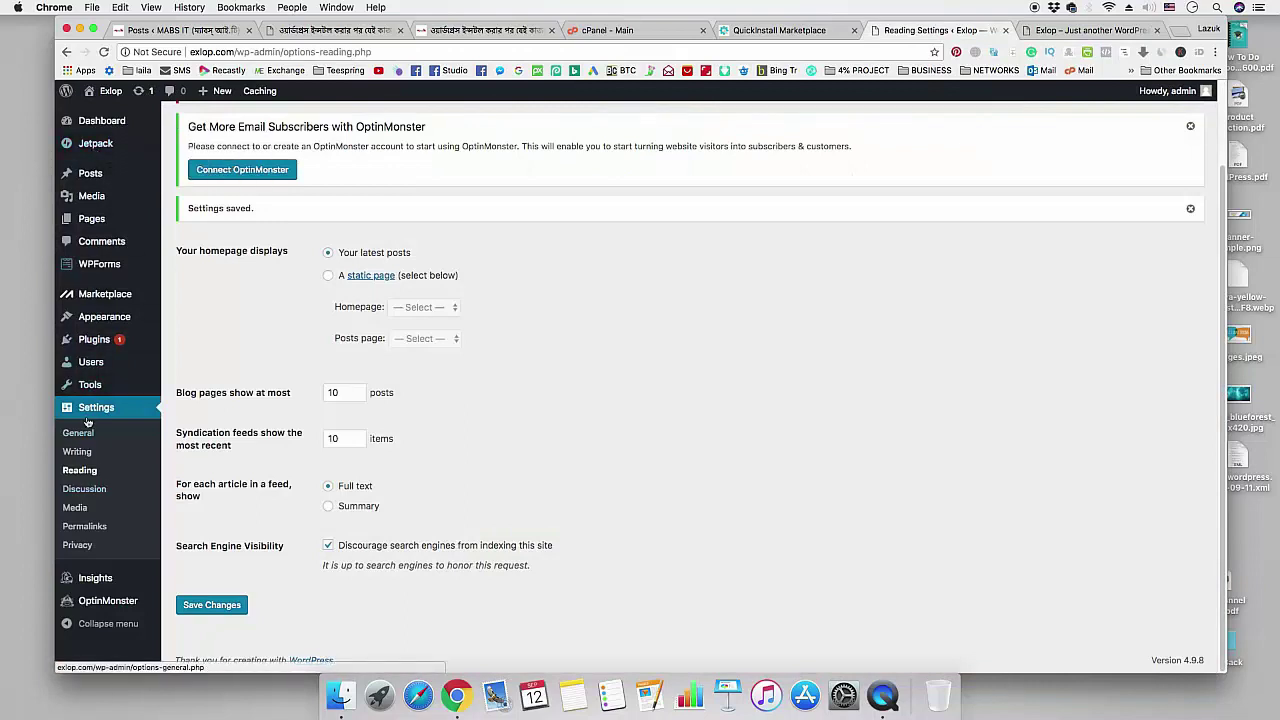
- Save the Post name permalink structure (/%postname%/), then return to the tutorial checklist
left_click(91, 533)
scroll(773, 418, "down", 1)
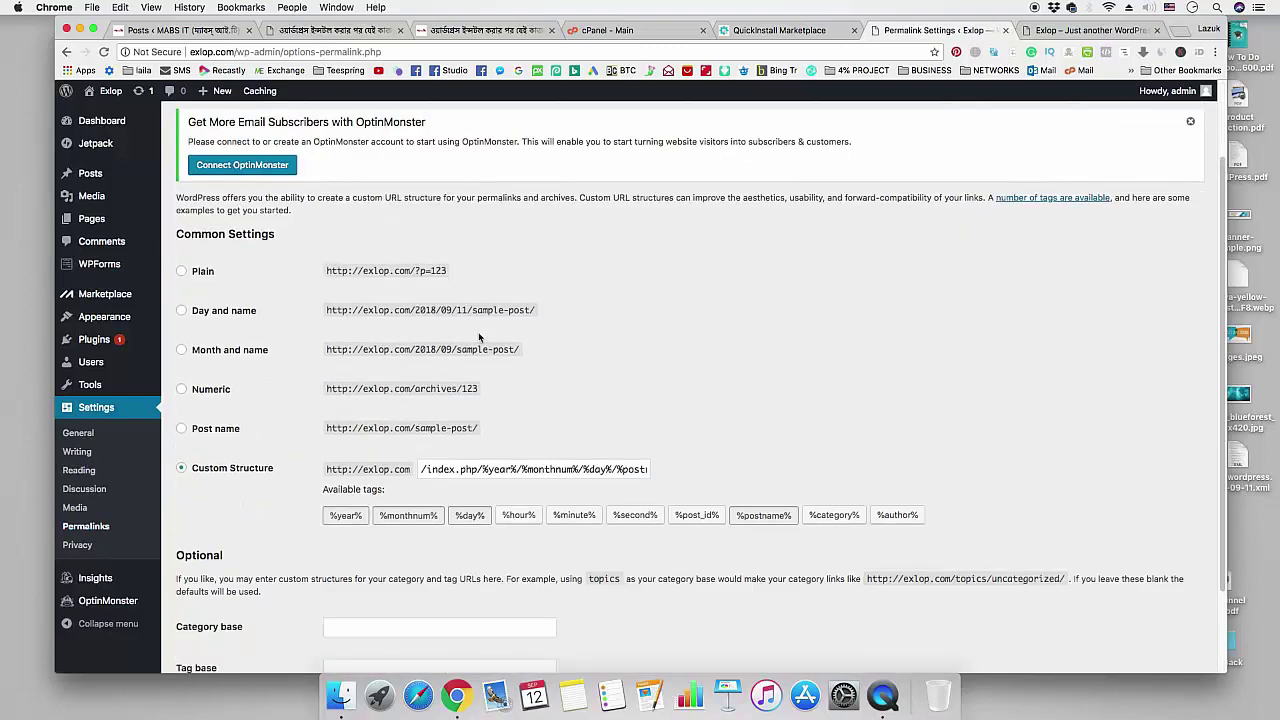
left_click(223, 430)
scroll(224, 500, "down", 2)
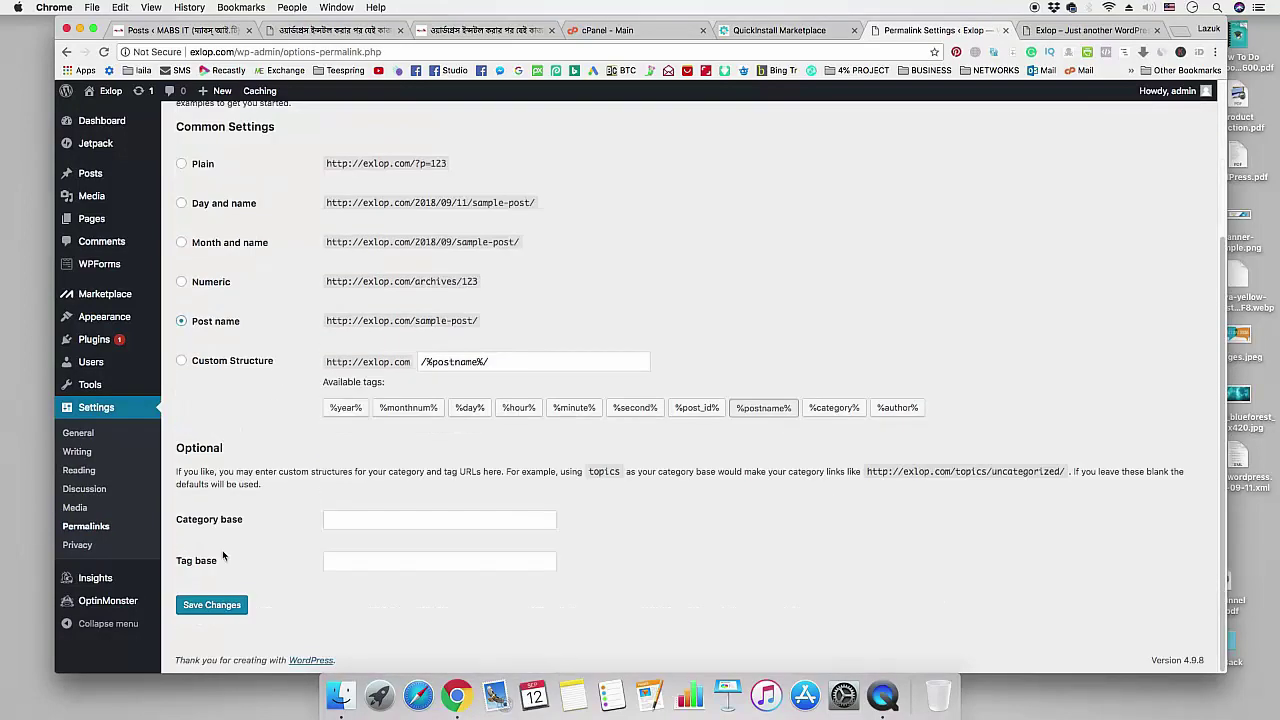
left_click(222, 607)
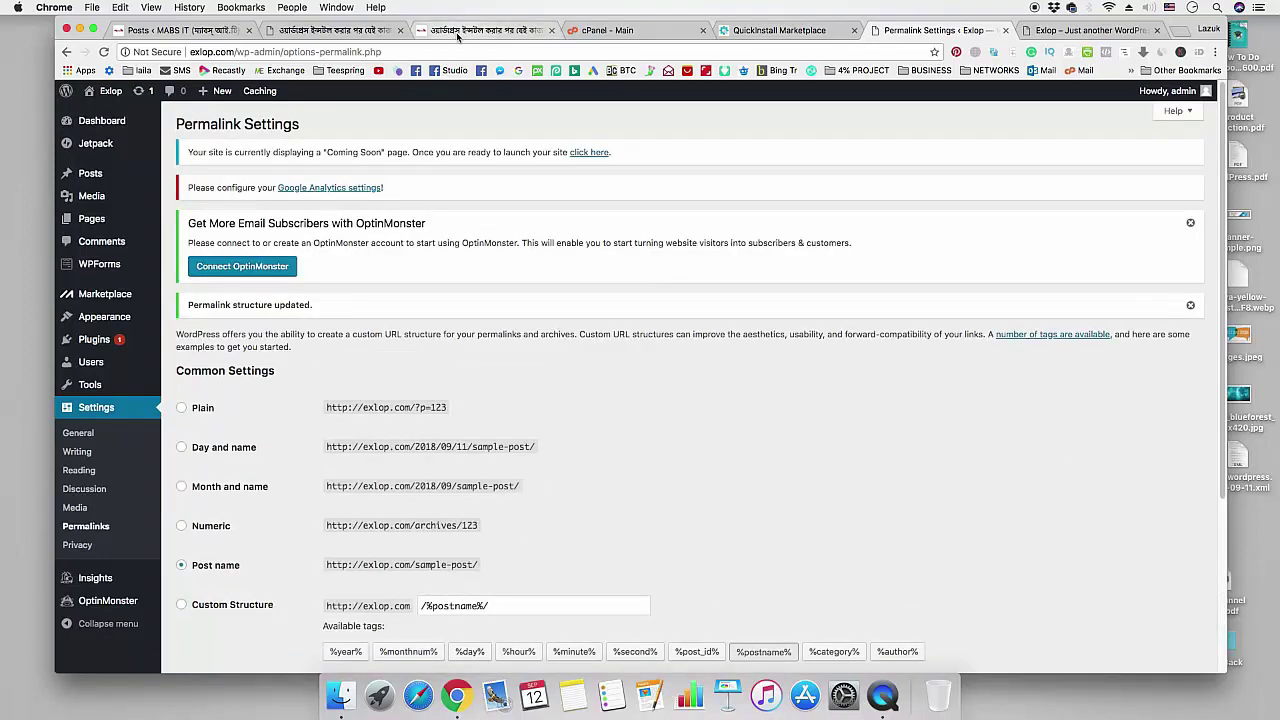
left_click(490, 30)
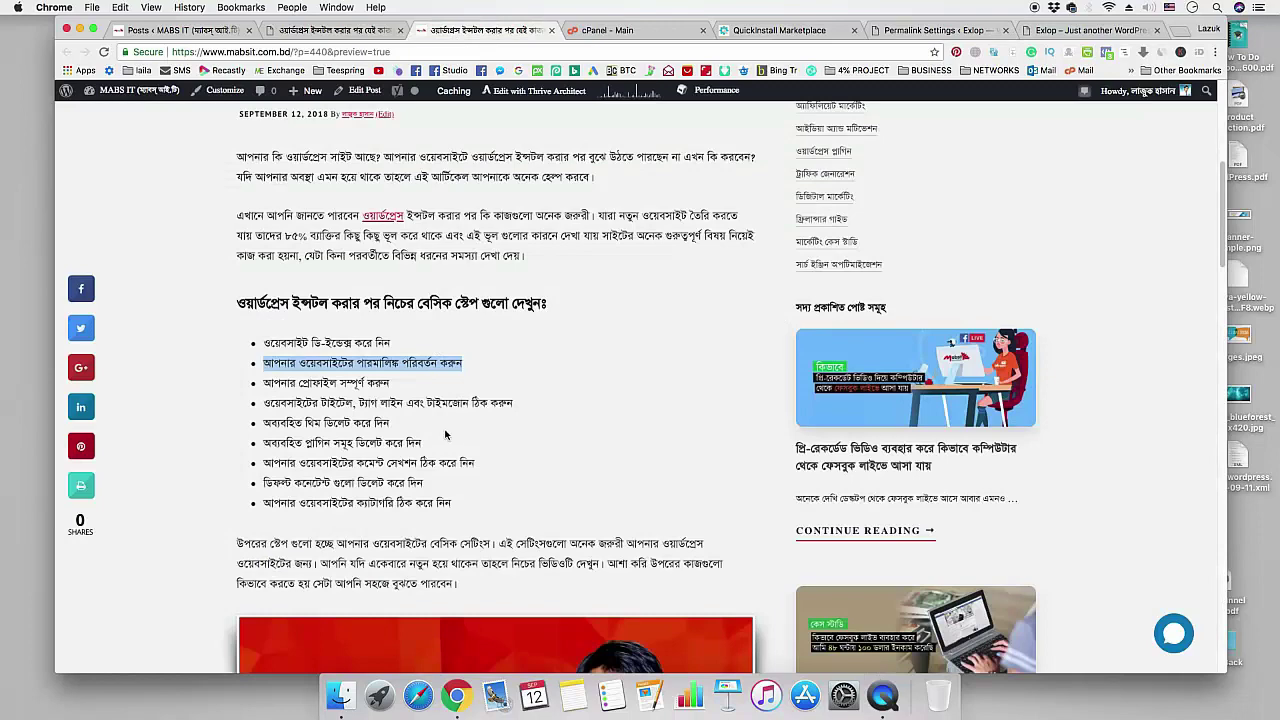
- Note the third checklist step, then go to Users > Your Profile for the admin user
left_click_drag(266, 383, 392, 385)
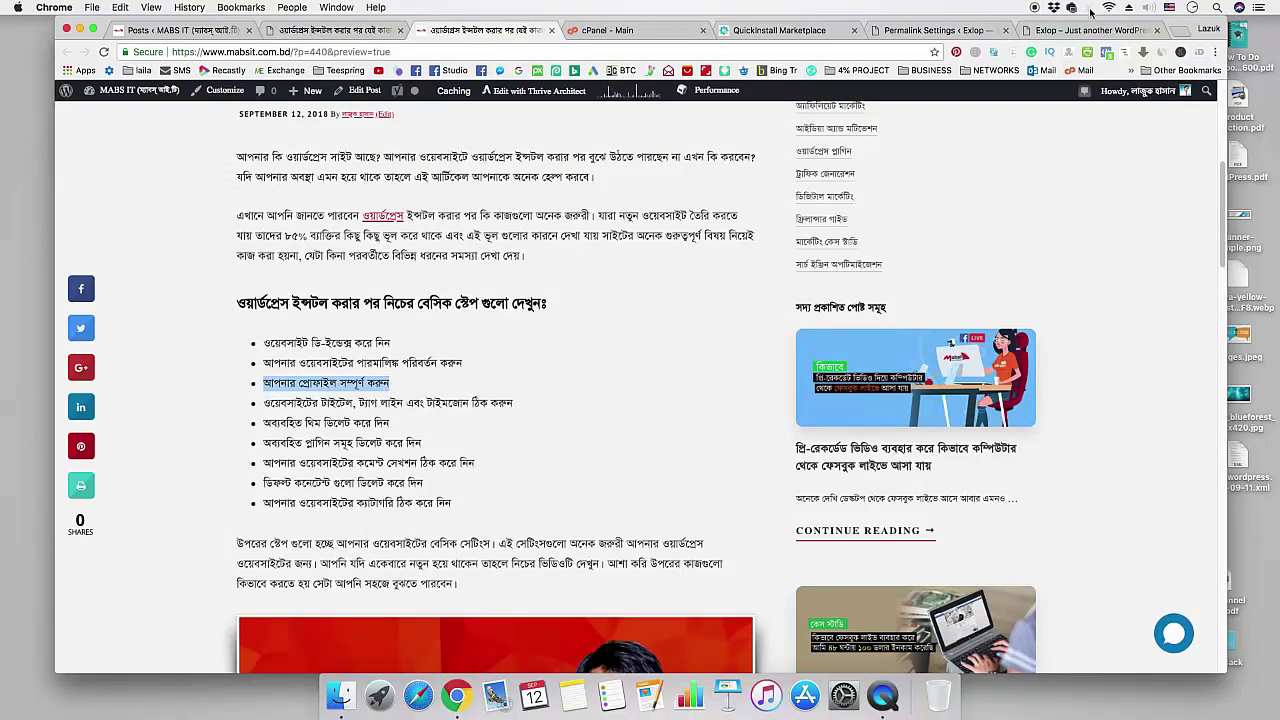
key("super+9")
left_click(925, 30)
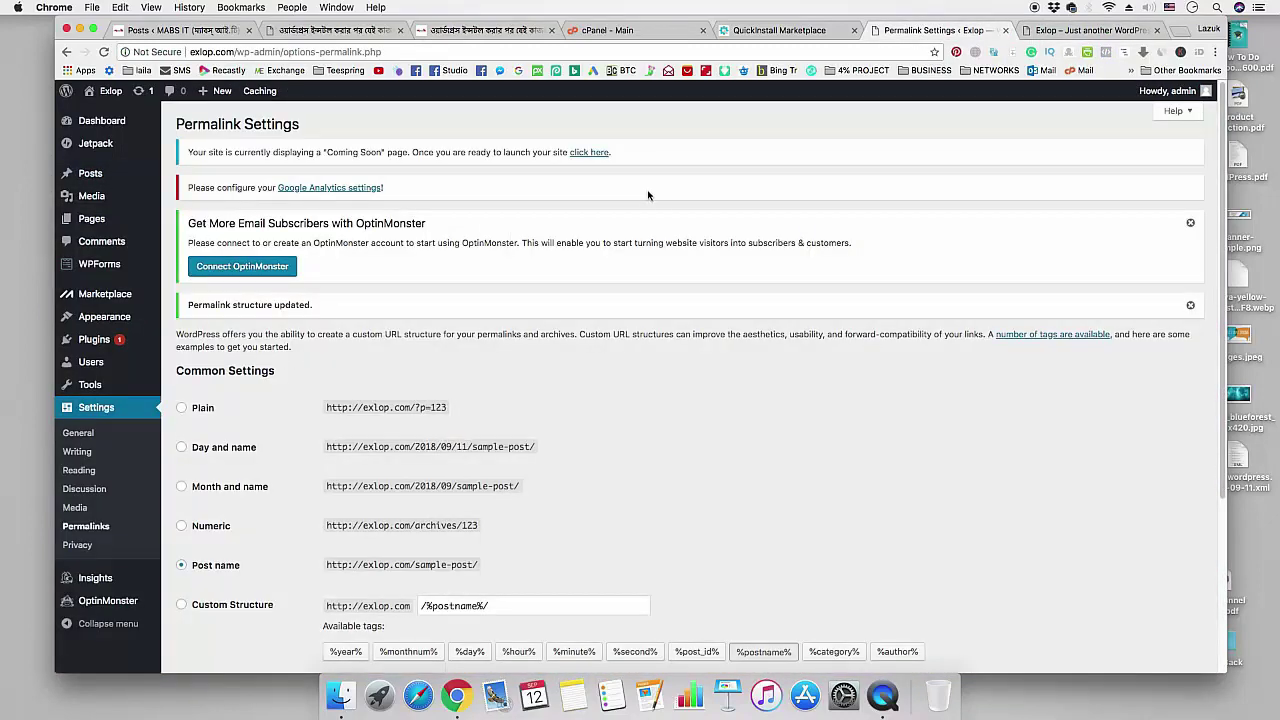
mouse_move(98, 367)
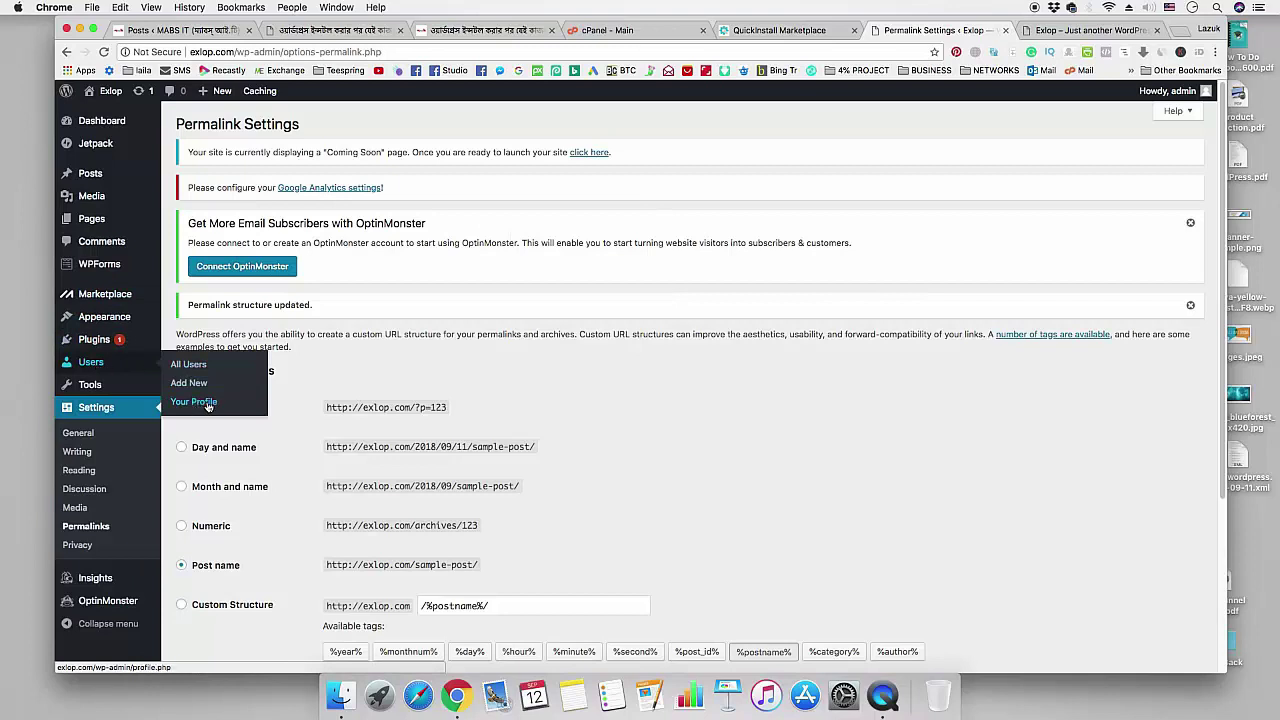
left_click(208, 404)
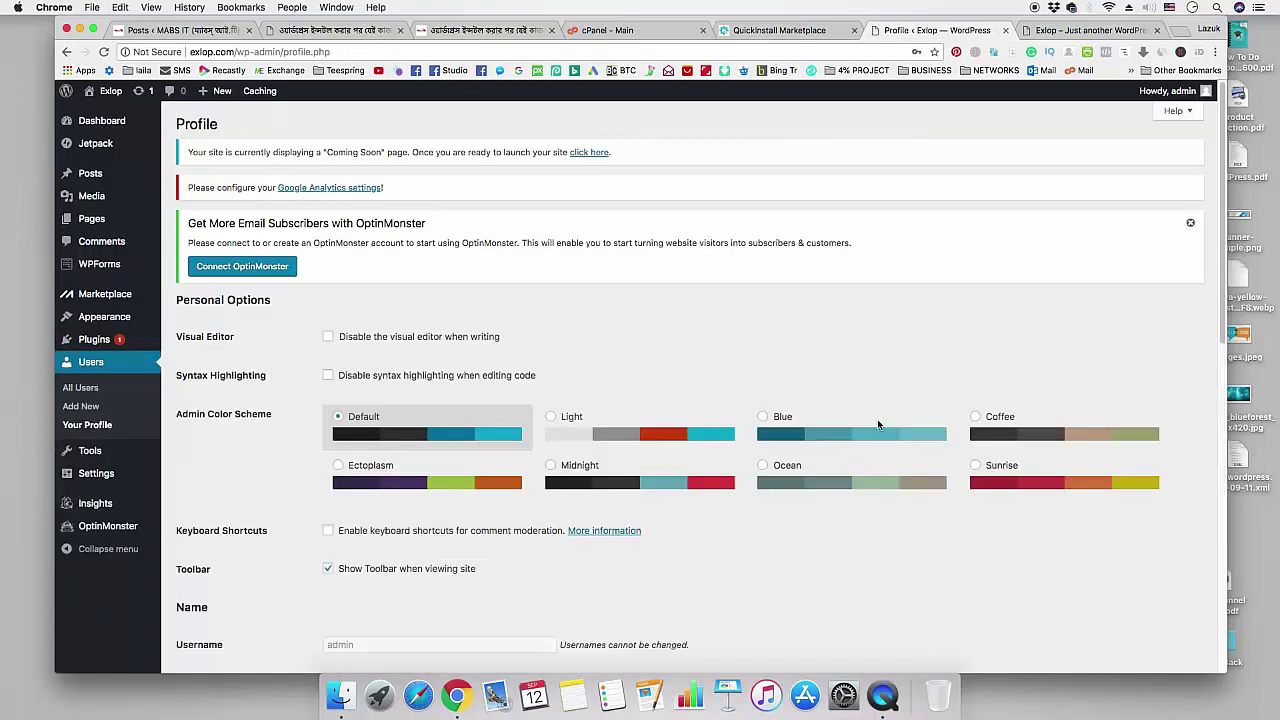
- Fill the new password field with a strong password from Chrome's saved suggestions
scroll(794, 360, "down", 10)
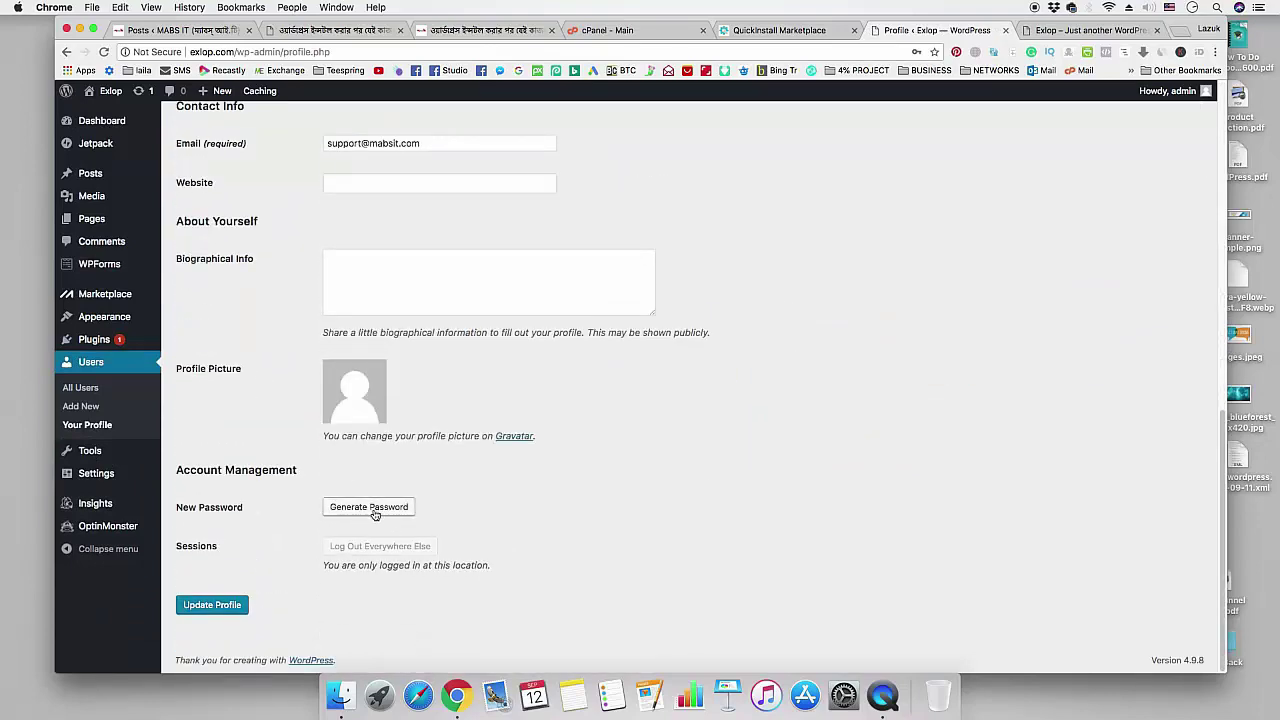
left_click(368, 507)
scroll(783, 524, "down", 1)
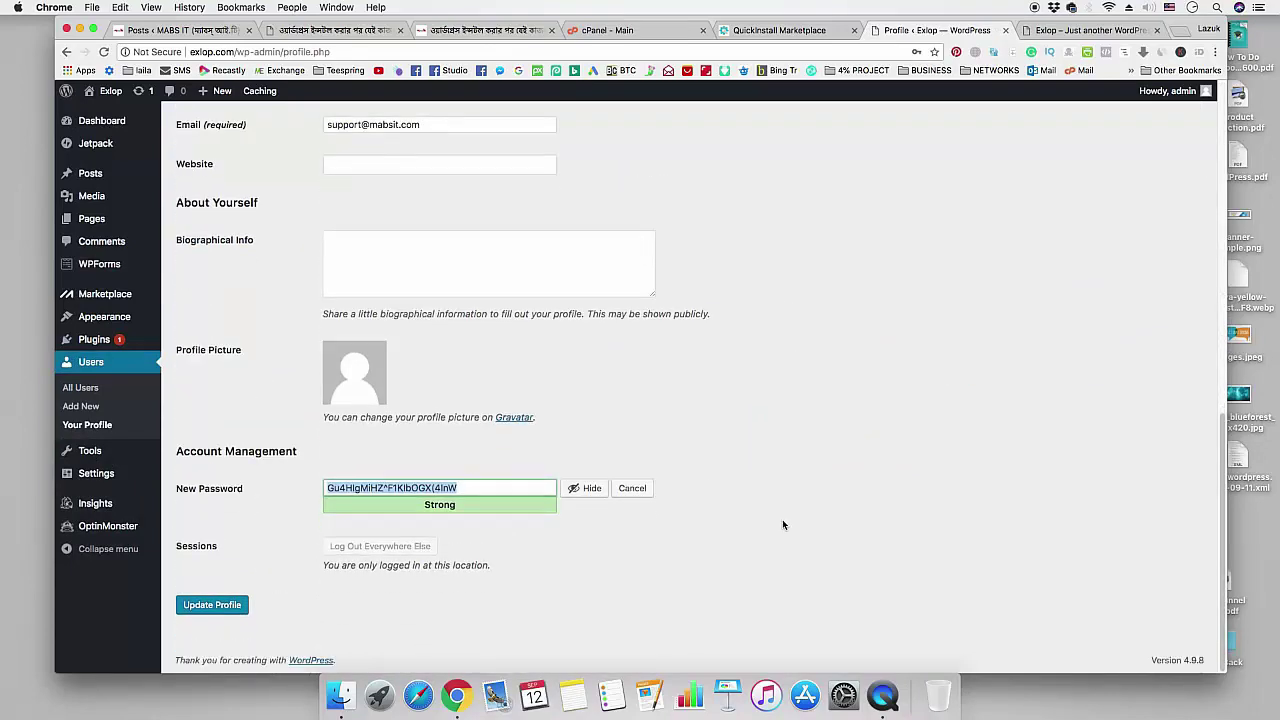
left_click(780, 30)
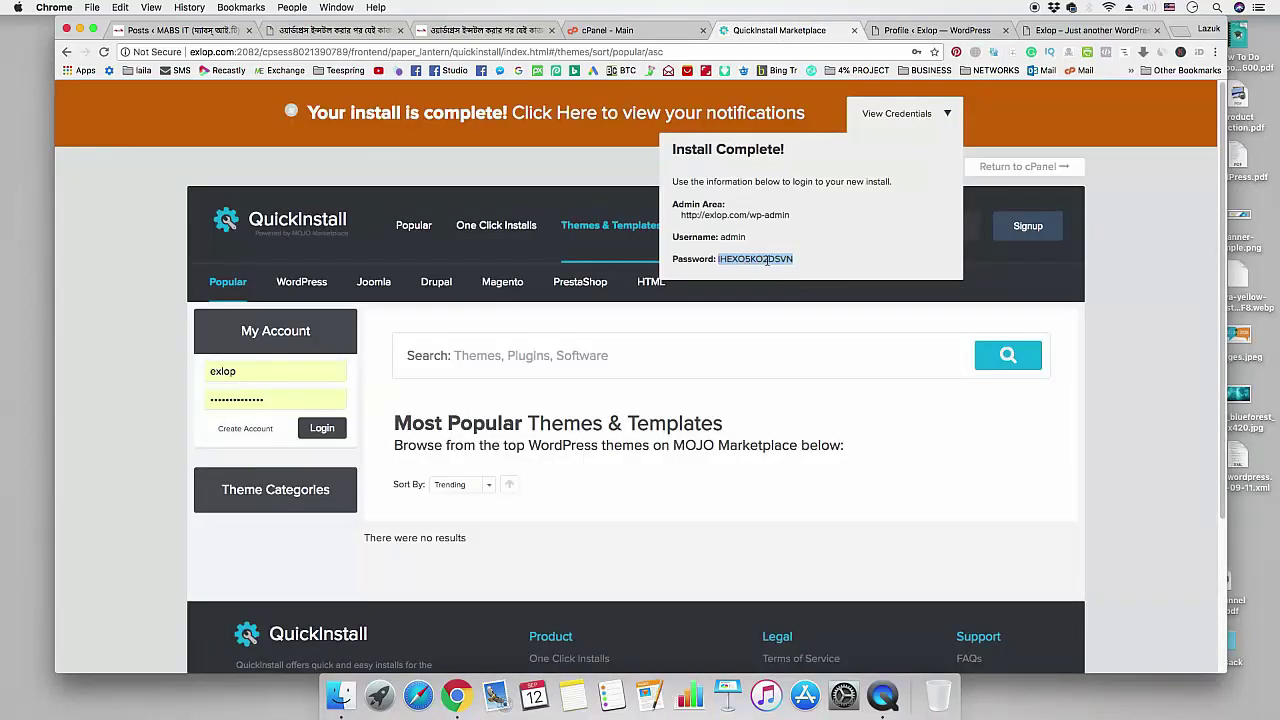
left_click(937, 30)
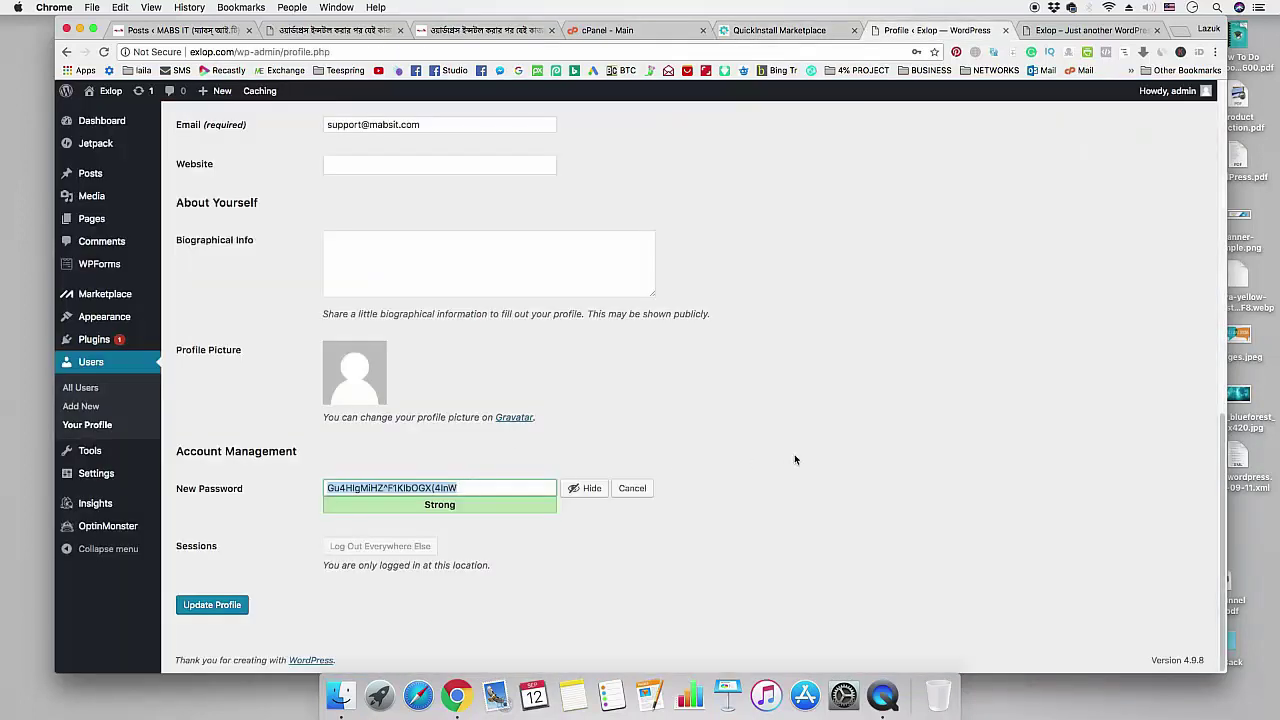
type("Test")
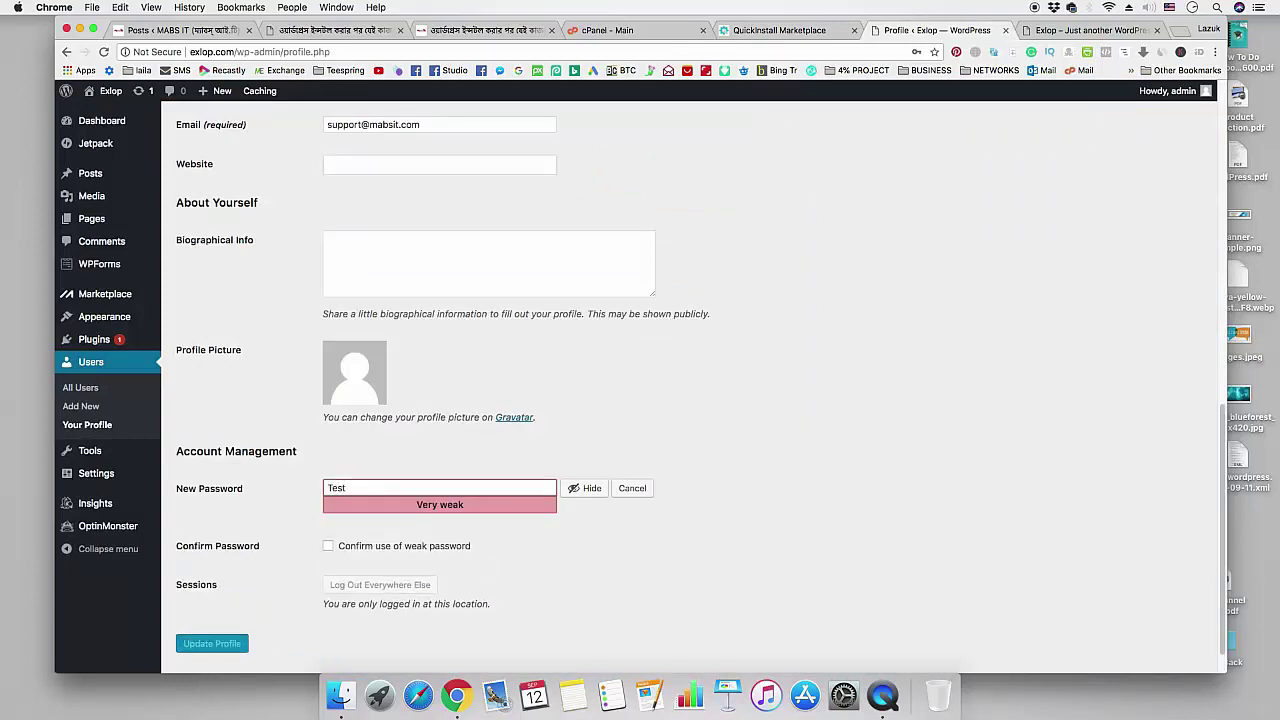
key("BackSpace")
key("BackSpace")
key("BackSpace")
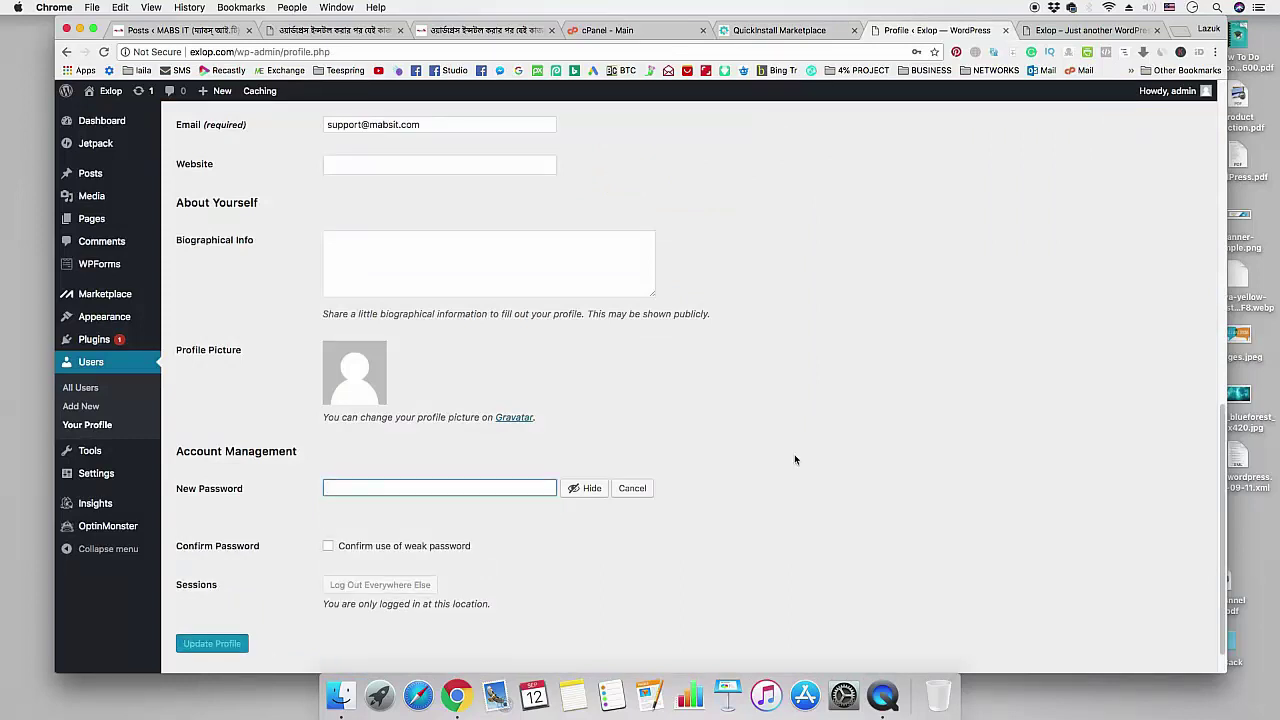
left_click(586, 488)
left_click(463, 487)
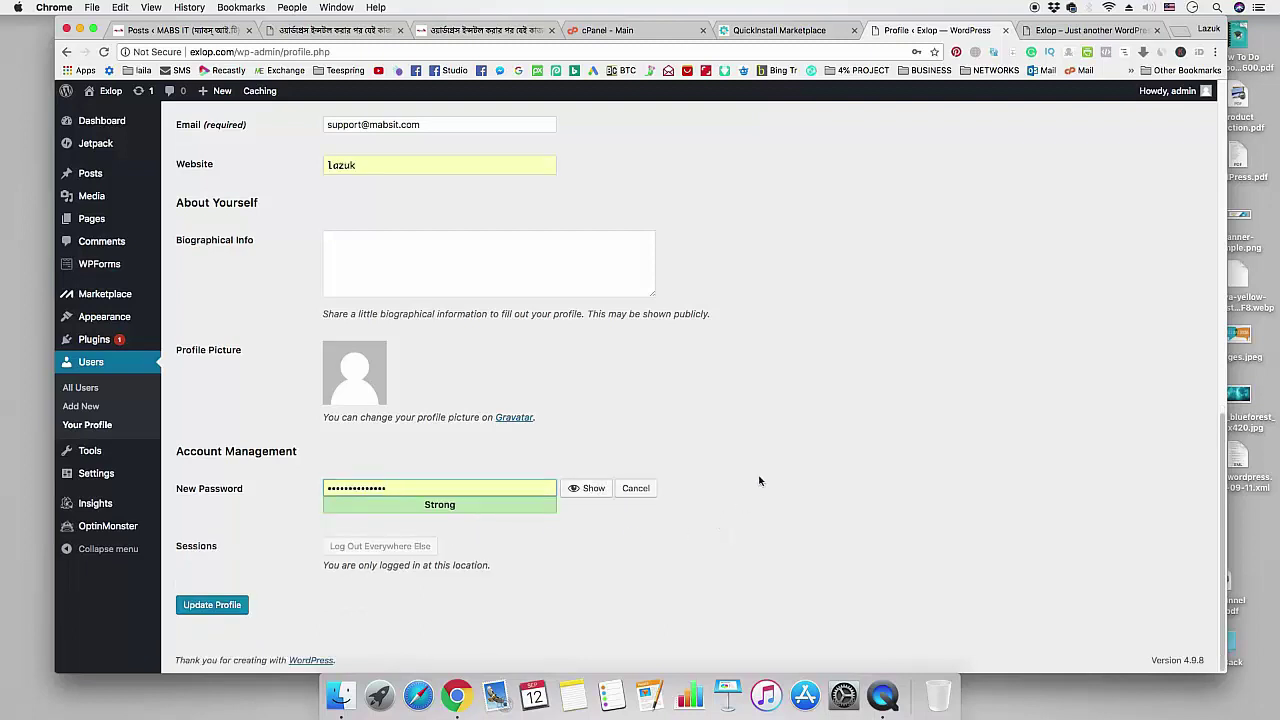
- Enter the user's first name and last name in the profile
scroll(758, 480, "up", 10)
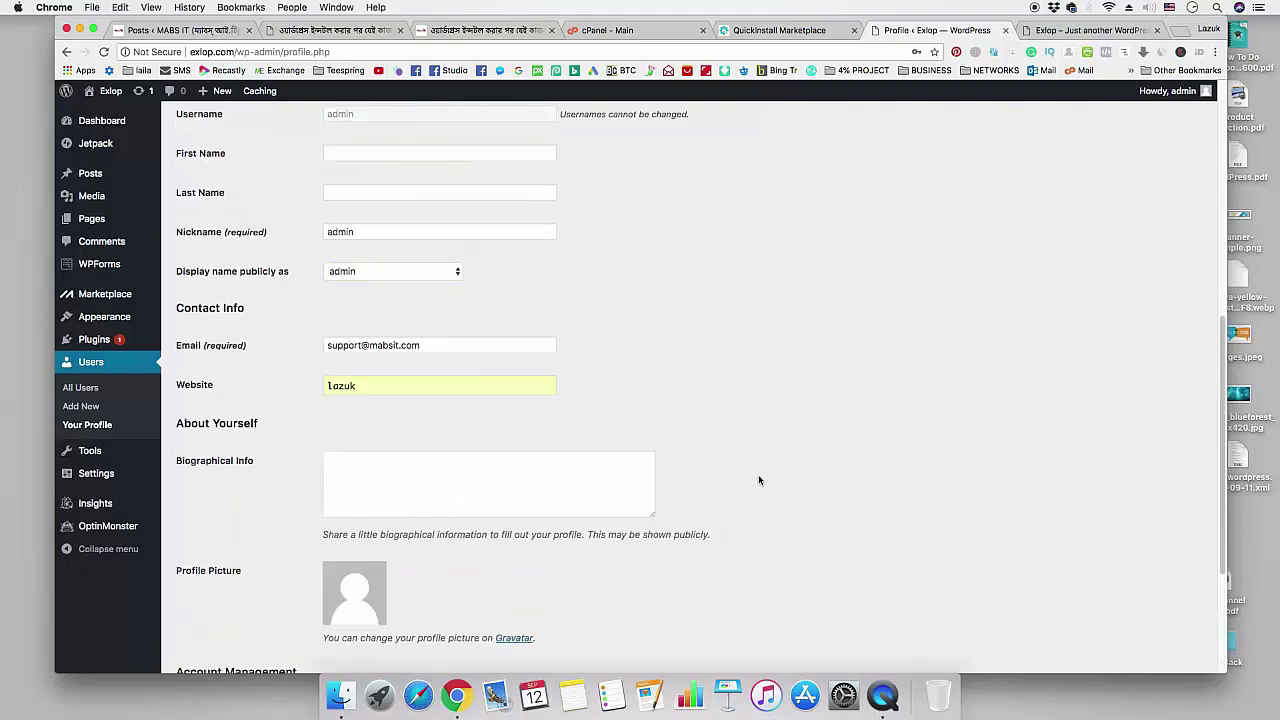
scroll(755, 473, "down", 2)
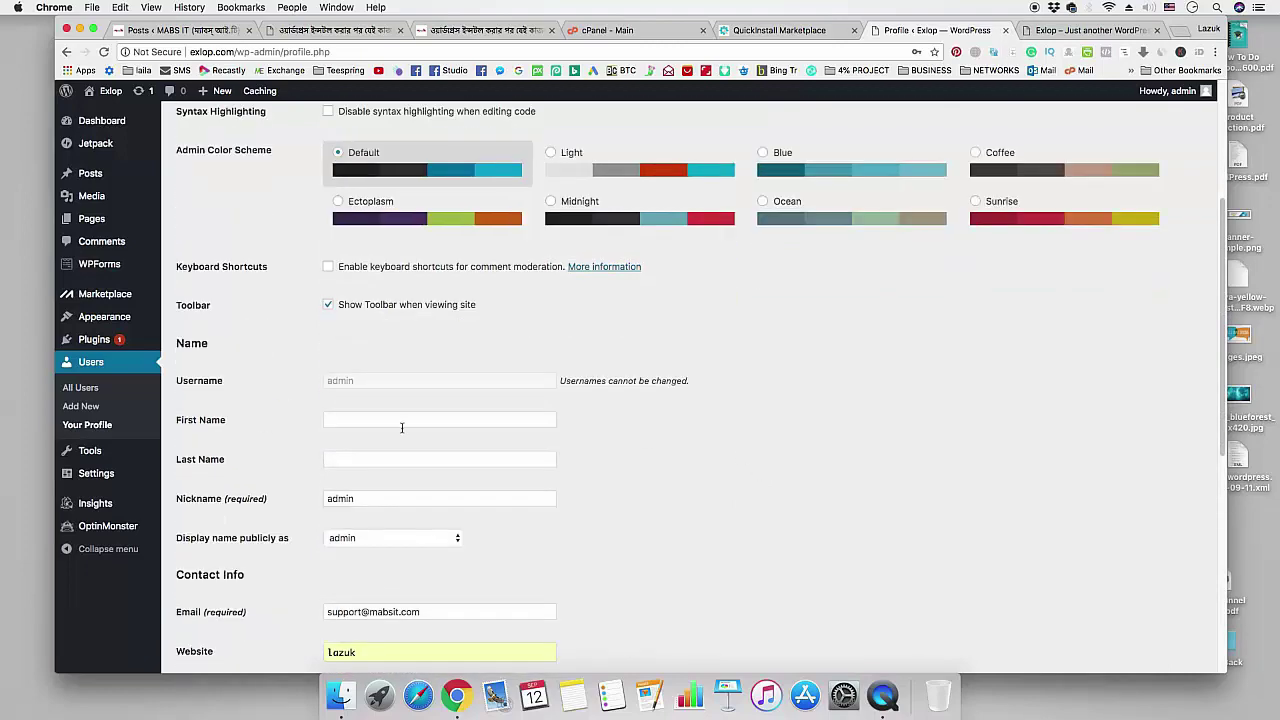
left_click(384, 425)
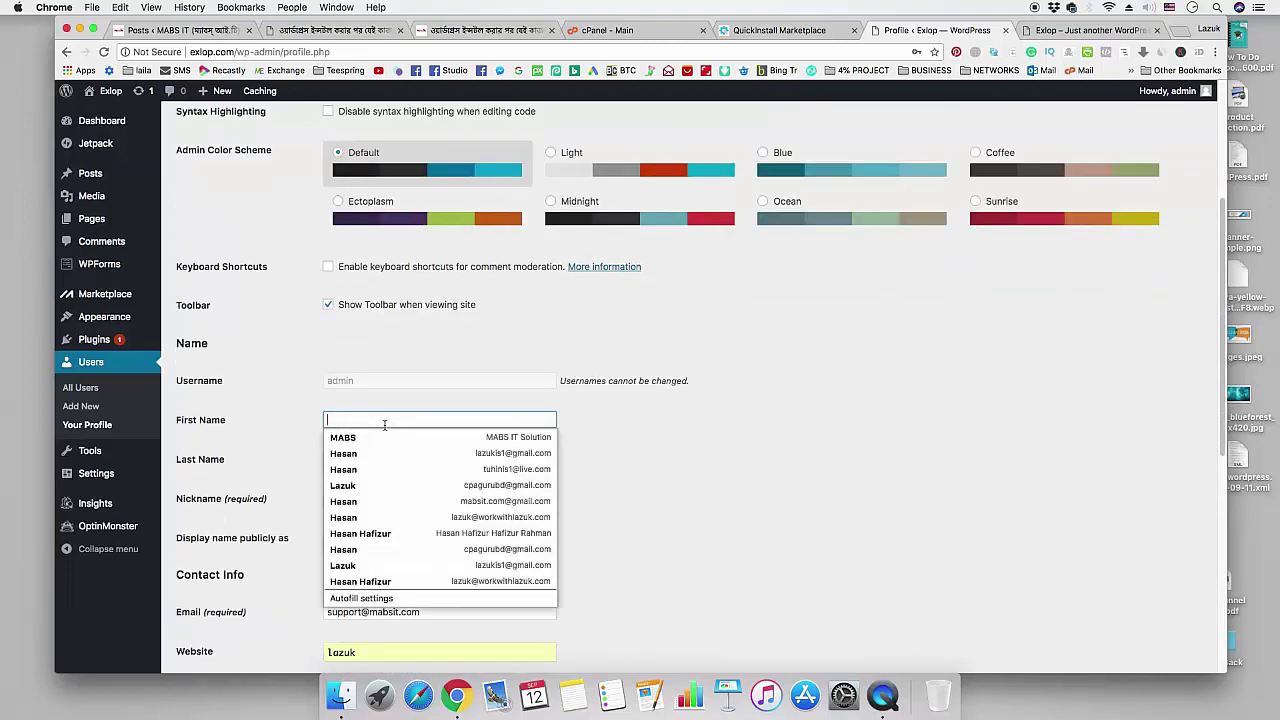
type("Lazuk")
key("Tab")
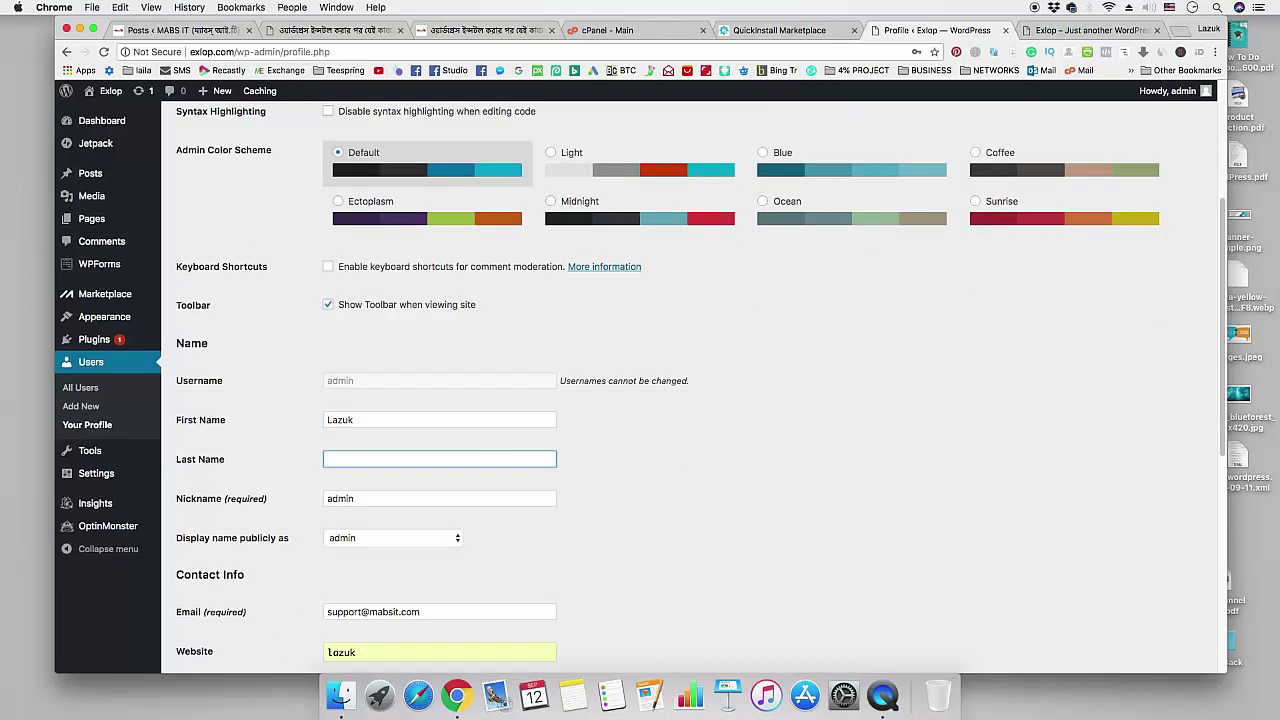
type("Hasan")
key("Tab")
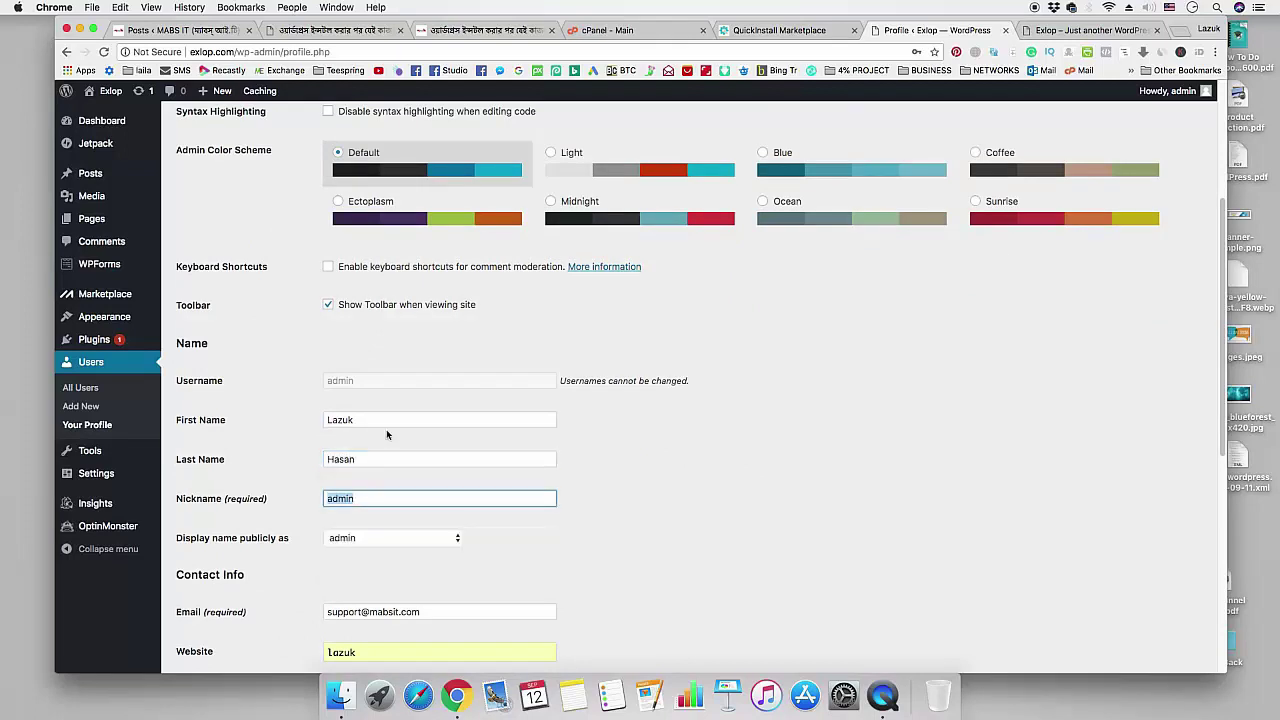
- Set 'Display name publicly as' to the full first-and-last name
scroll(387, 434, "down", 3)
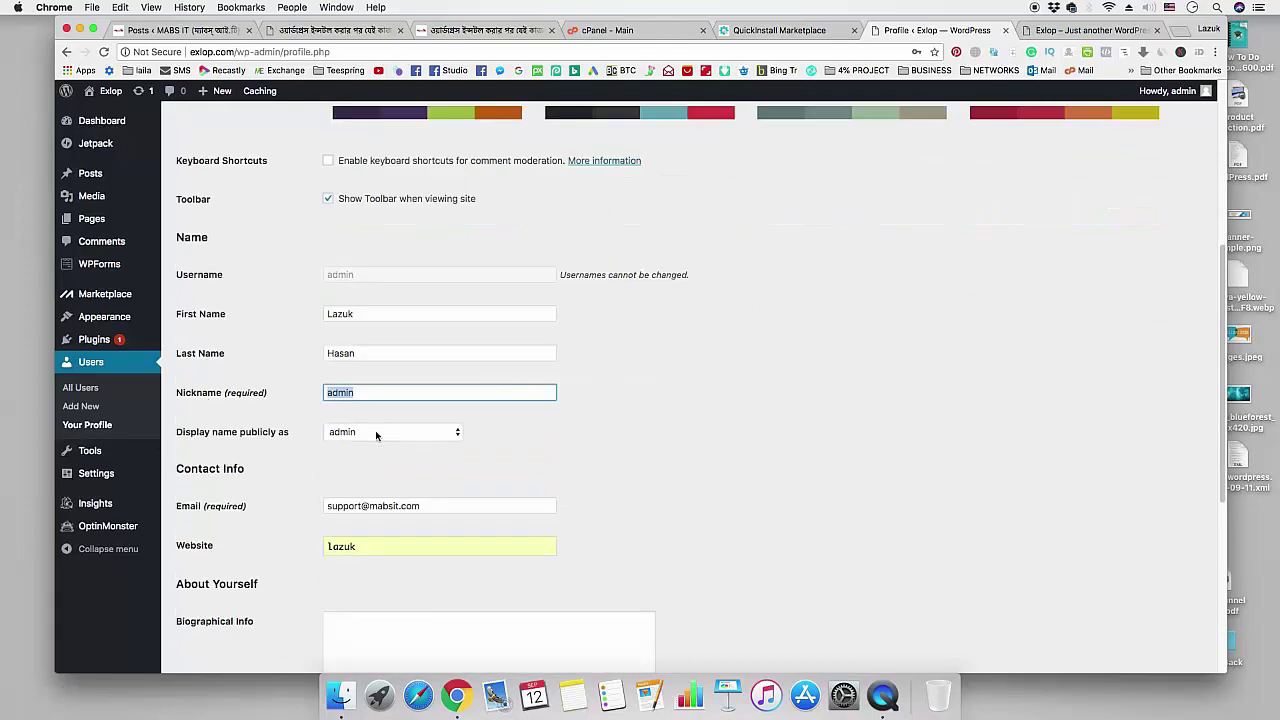
left_click(410, 436)
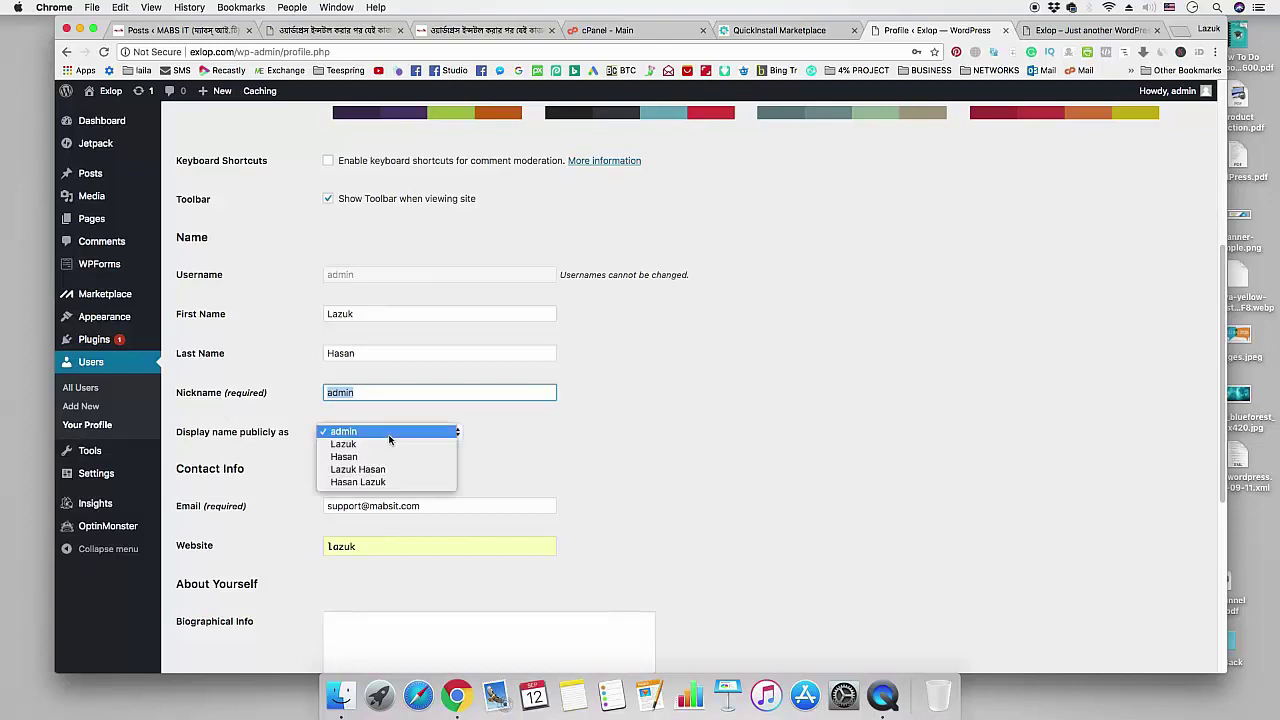
left_click(391, 474)
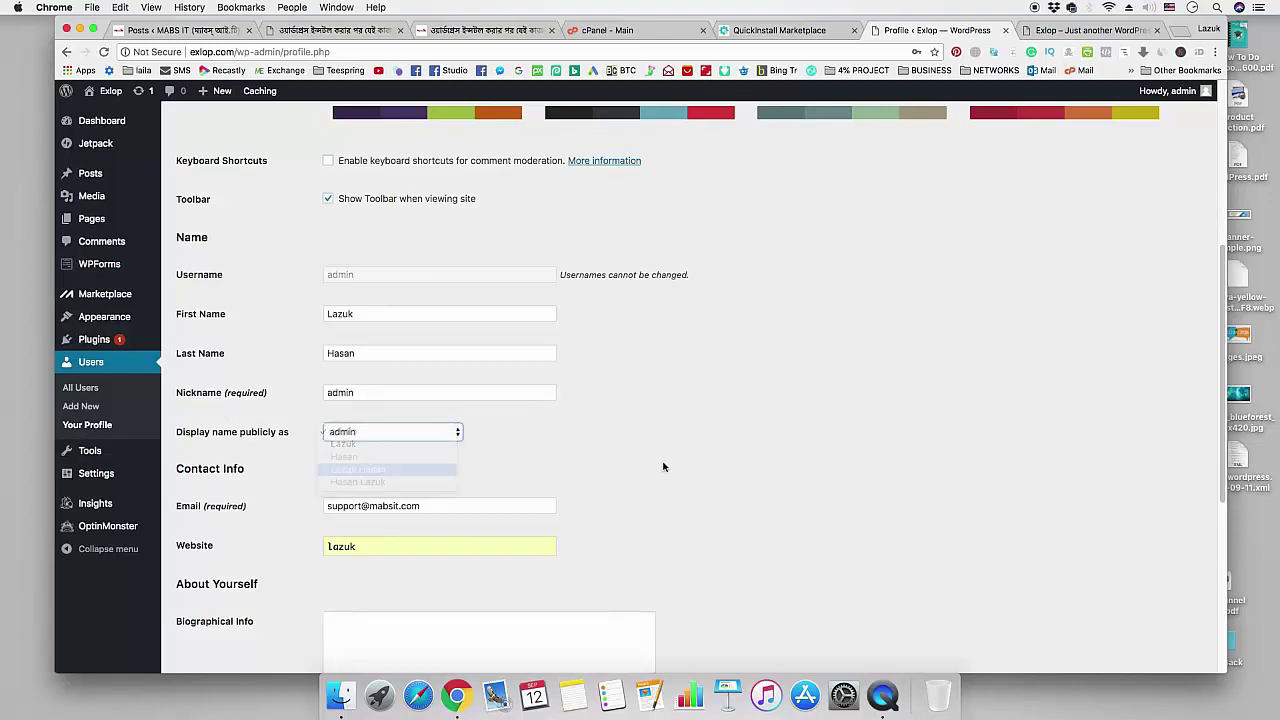
scroll(666, 466, "down", 5)
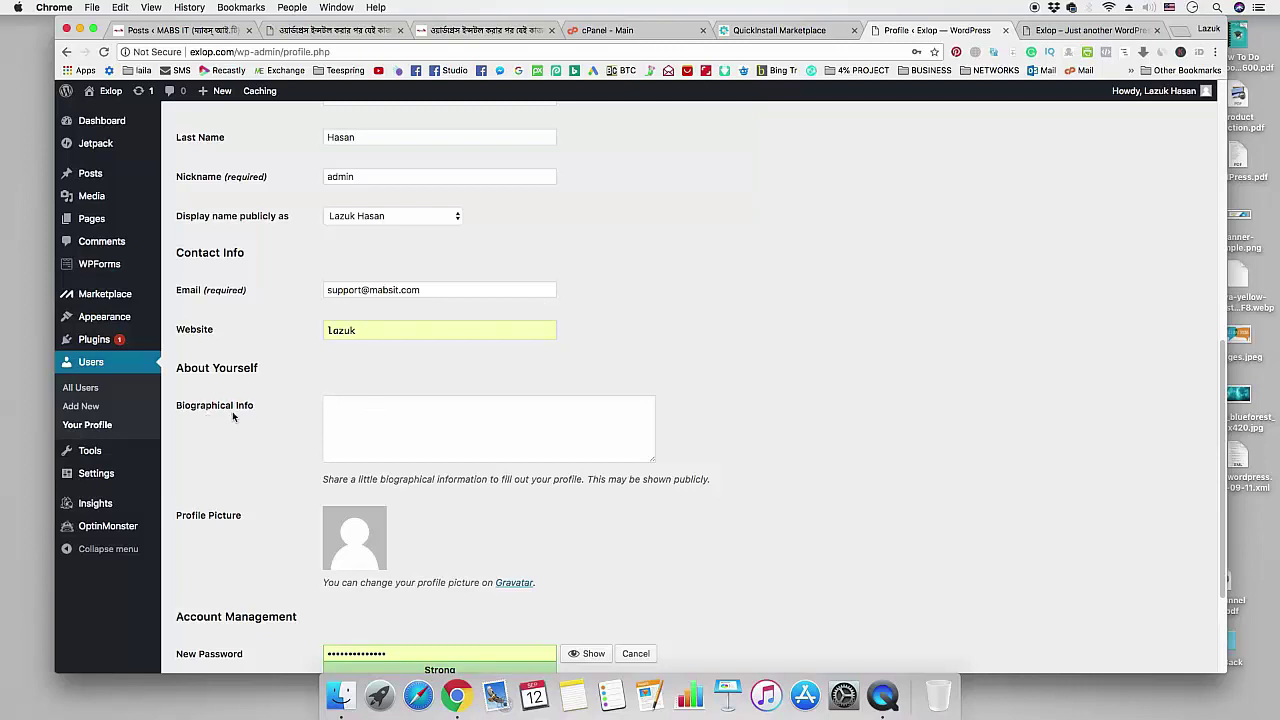
left_click(341, 420)
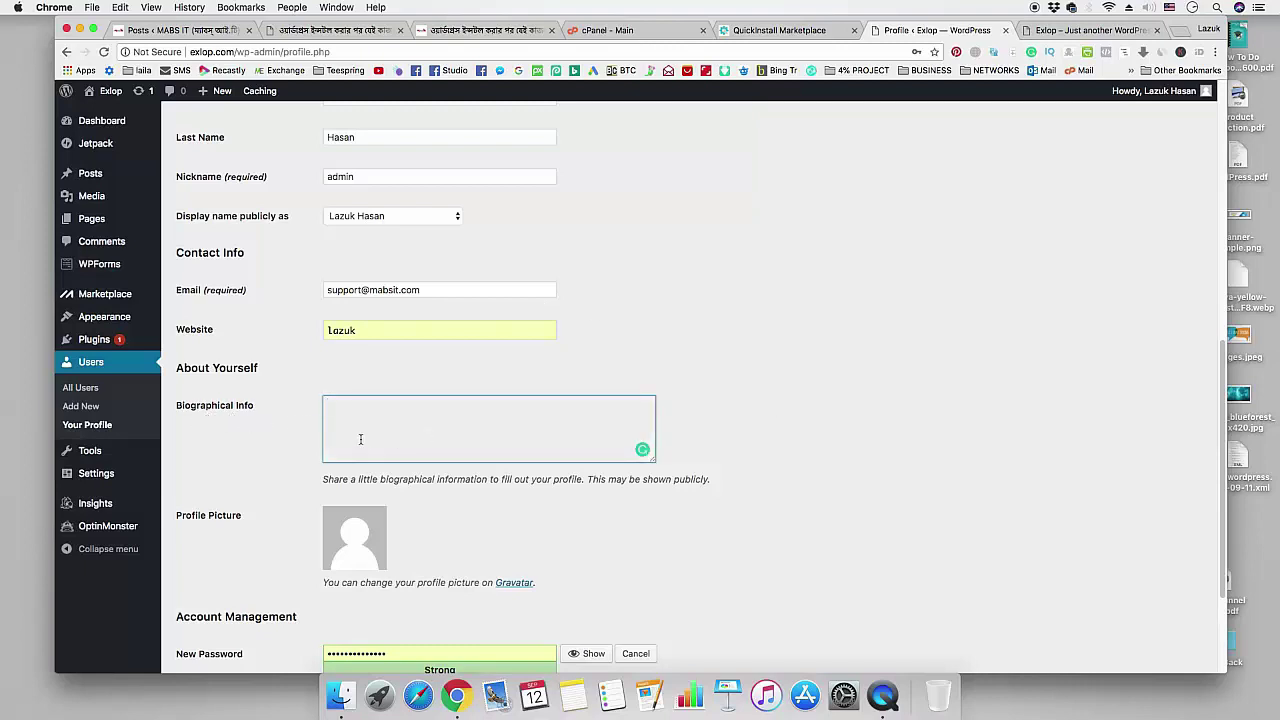
- Copy the Bengali author bio paragraph from the blog post
left_click(490, 30)
scroll(563, 394, "down", 20)
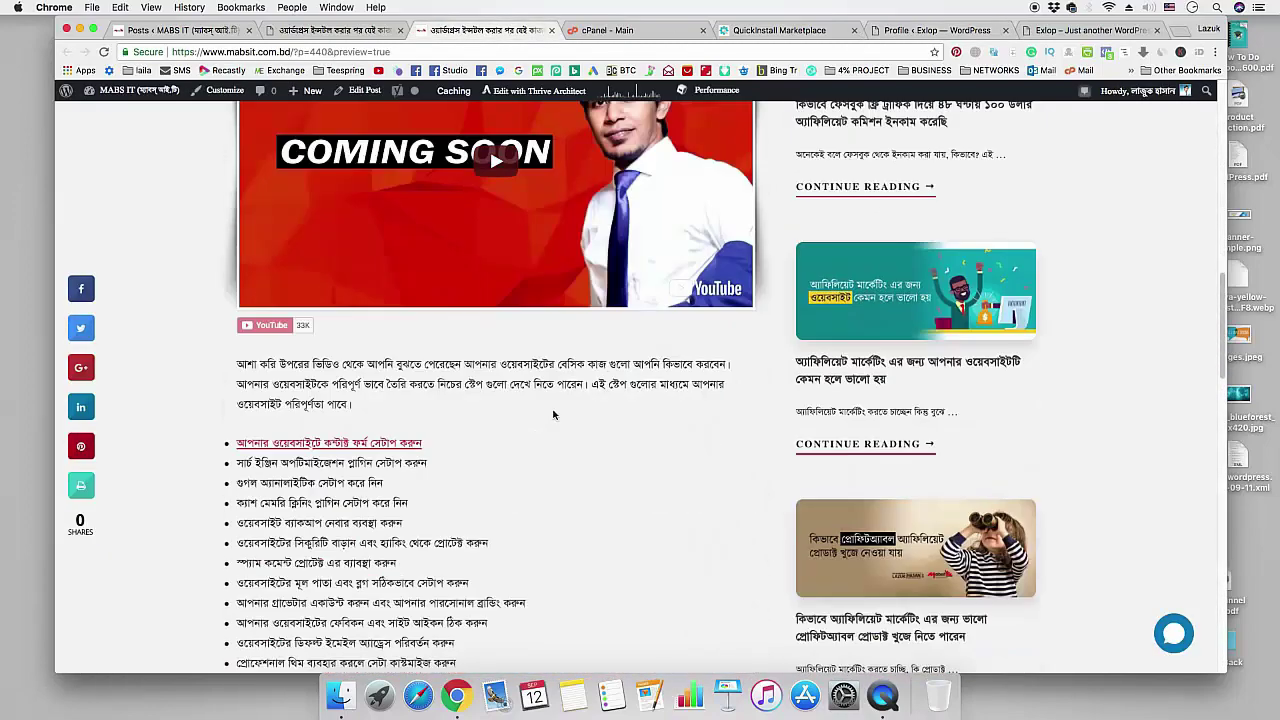
scroll(552, 412, "up", 5)
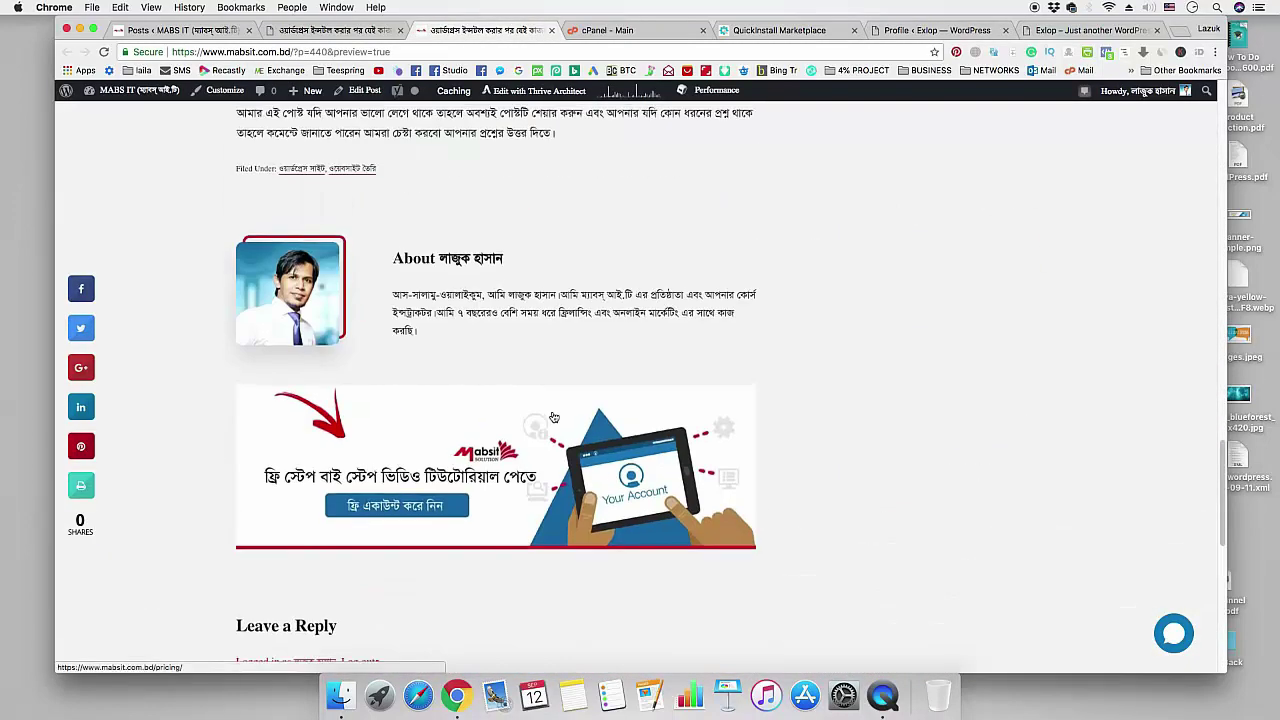
left_click_drag(394, 311, 421, 349)
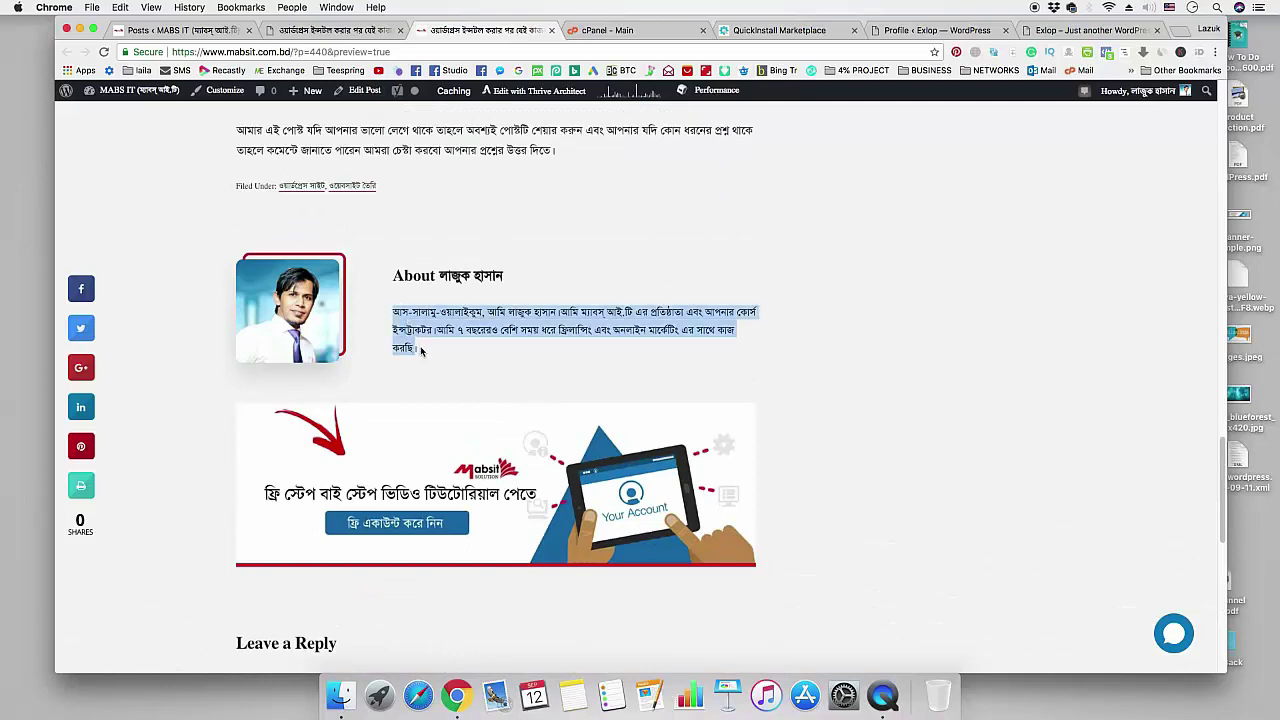
- Paste the bio into Biographical Info and update the profile
left_click(1062, 32)
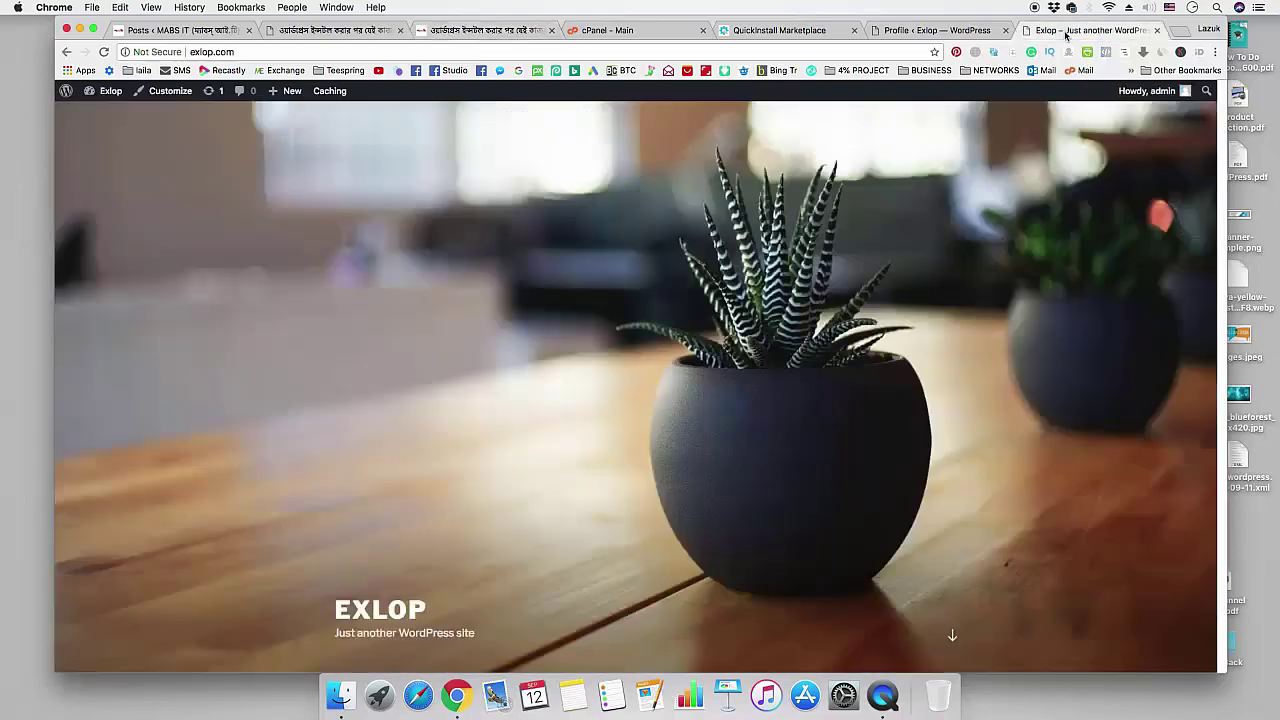
left_click(960, 31)
key("super+v")
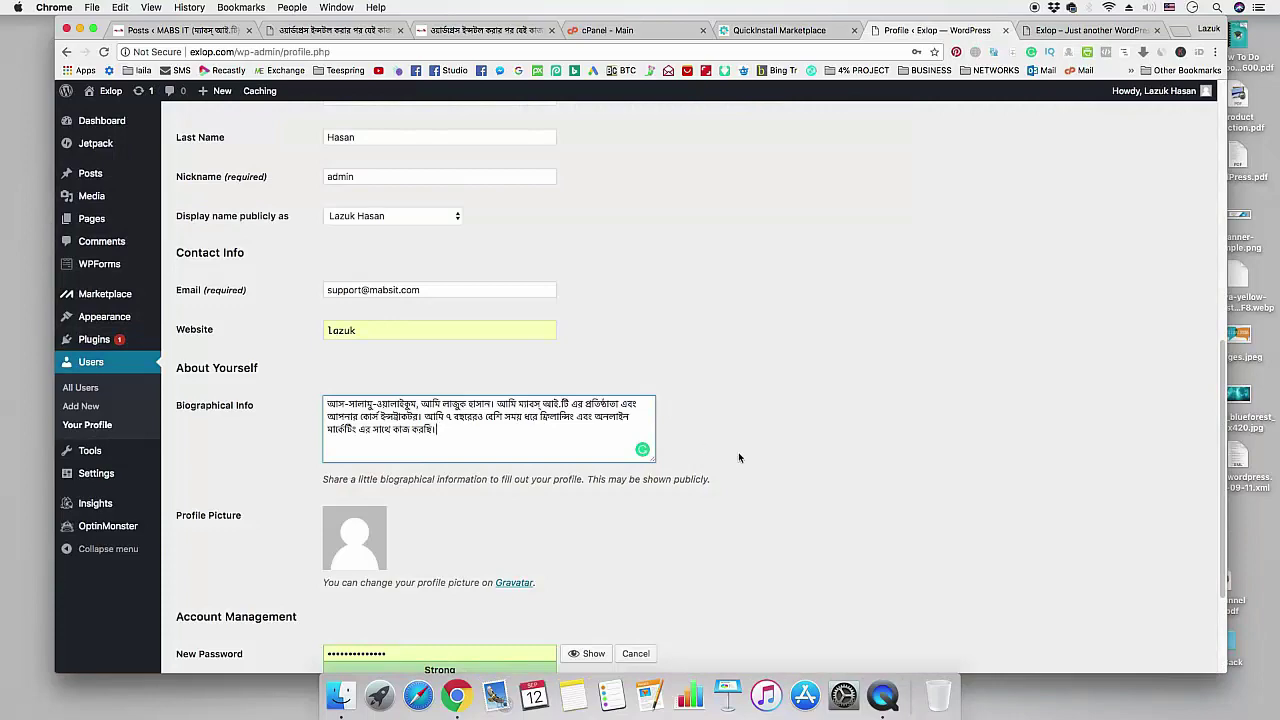
scroll(738, 457, "down", 3)
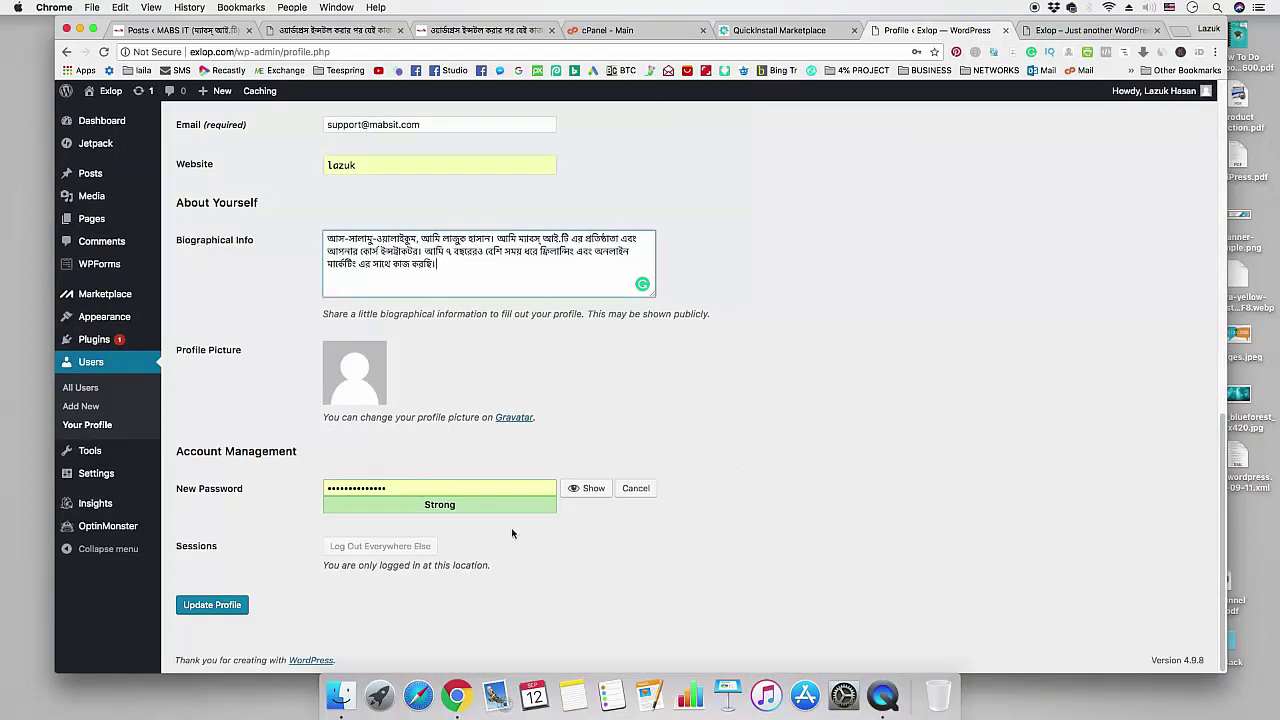
left_click(218, 610)
scroll(793, 492, "down", 10)
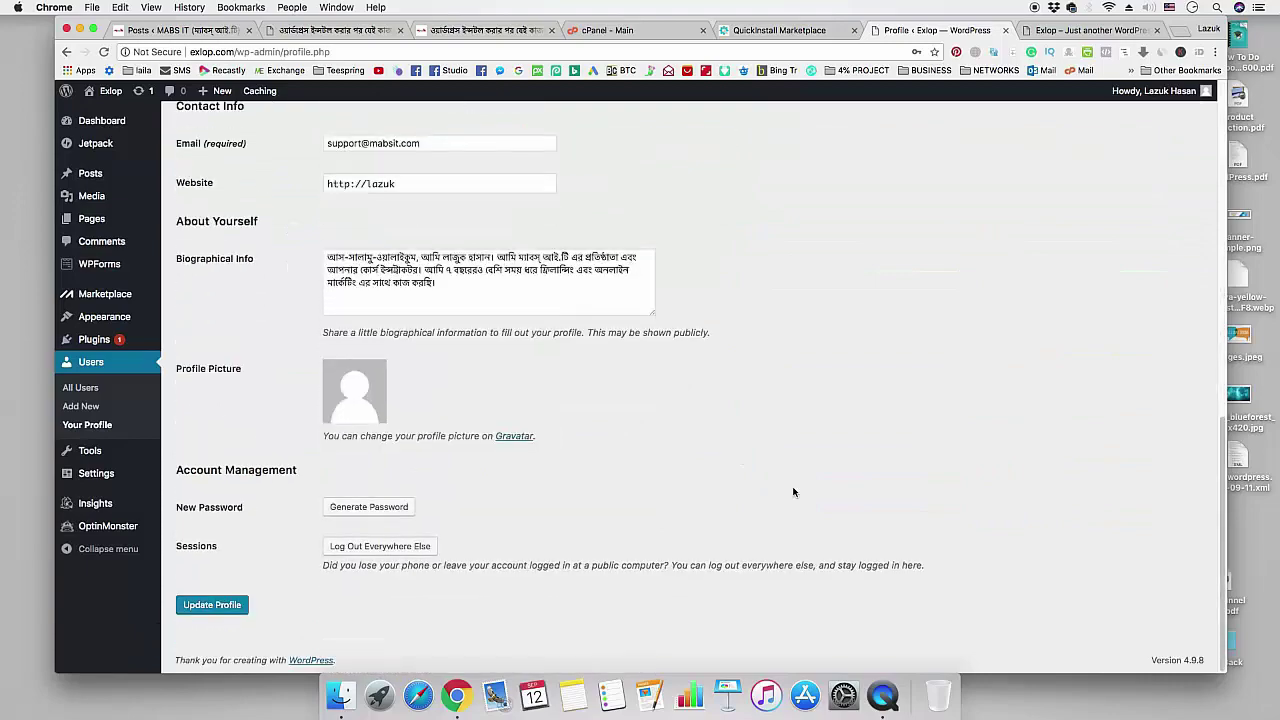
scroll(793, 492, "up", 10)
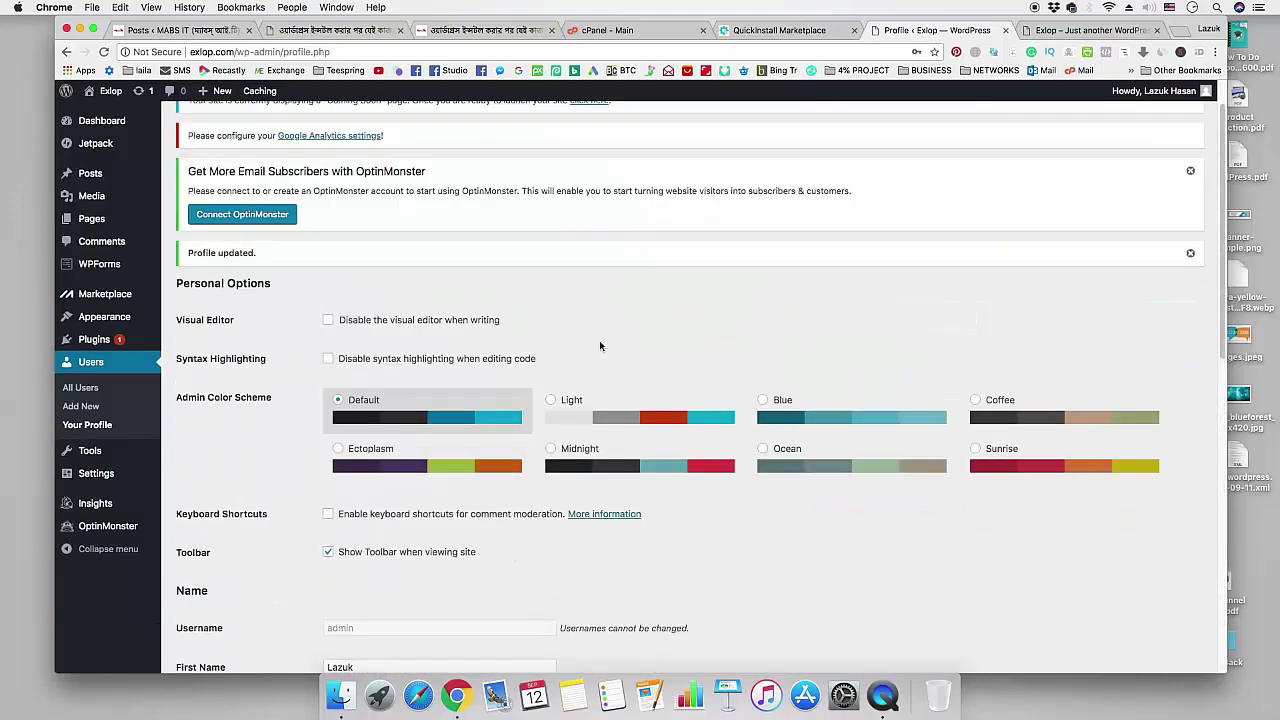
left_click(425, 32)
scroll(510, 318, "up", 10)
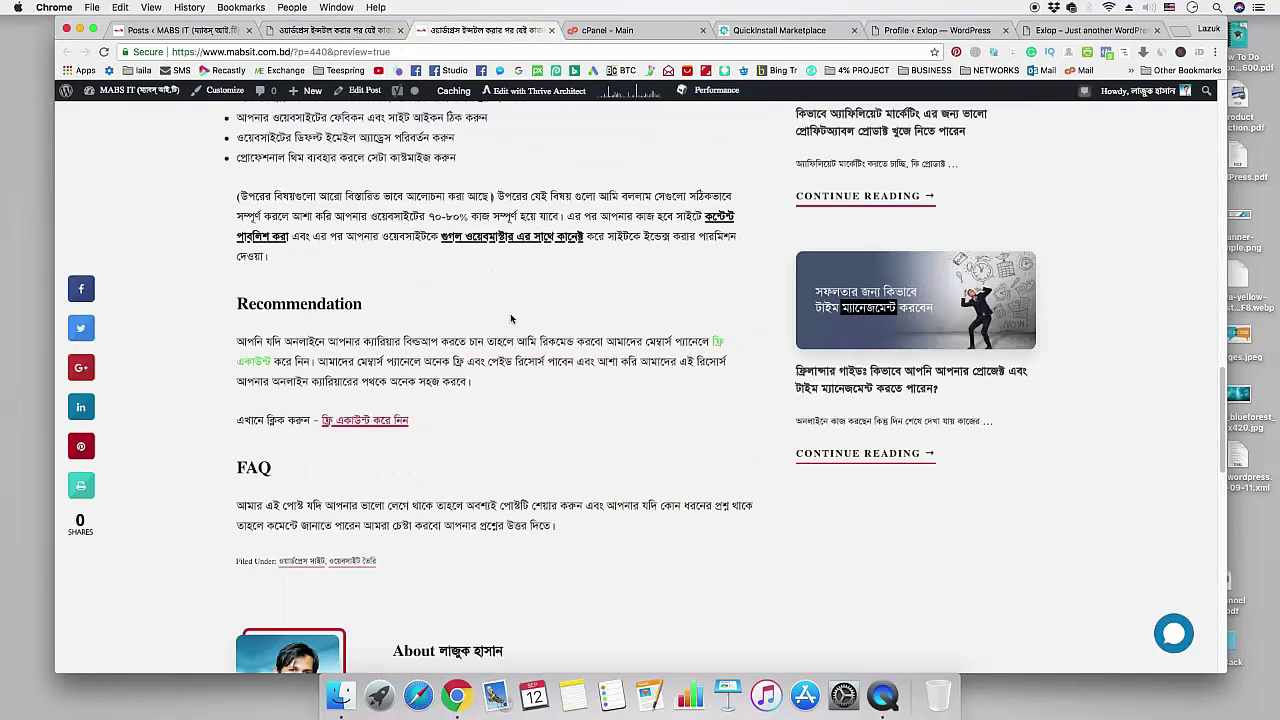
scroll(510, 313, "up", 10)
left_click_drag(300, 432, 388, 430)
left_click(359, 452)
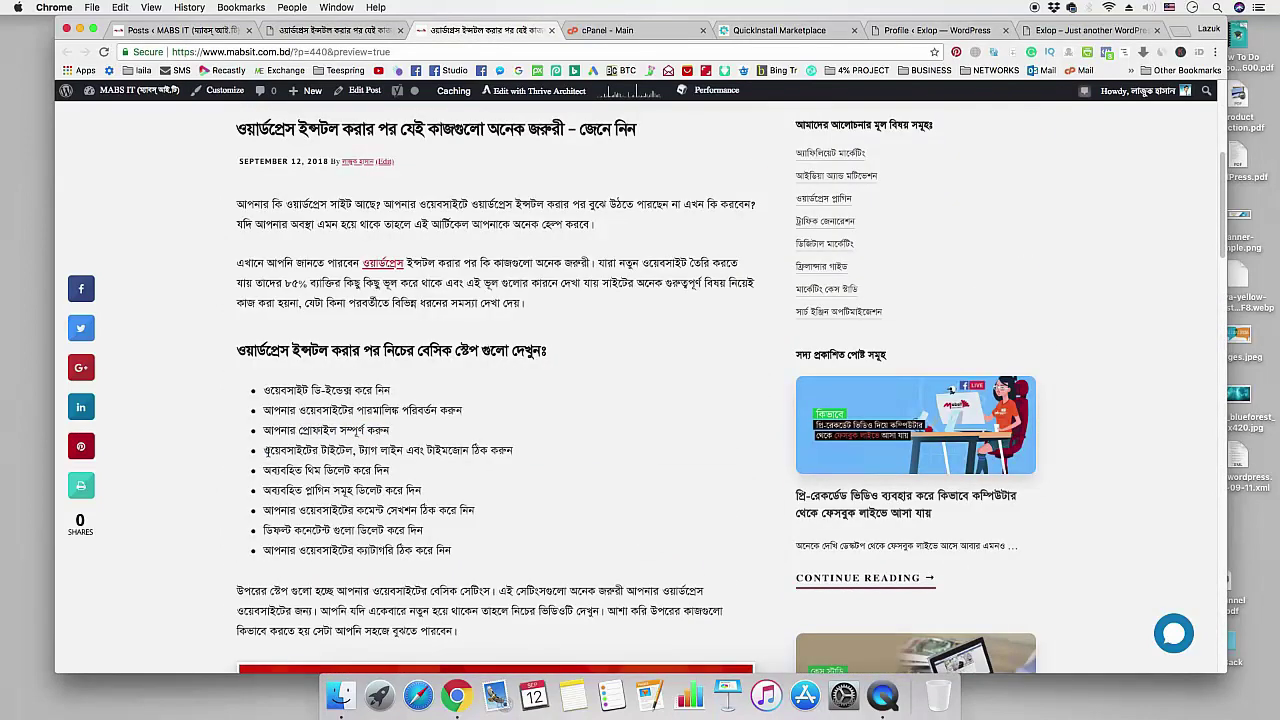
left_click_drag(264, 450, 512, 451)
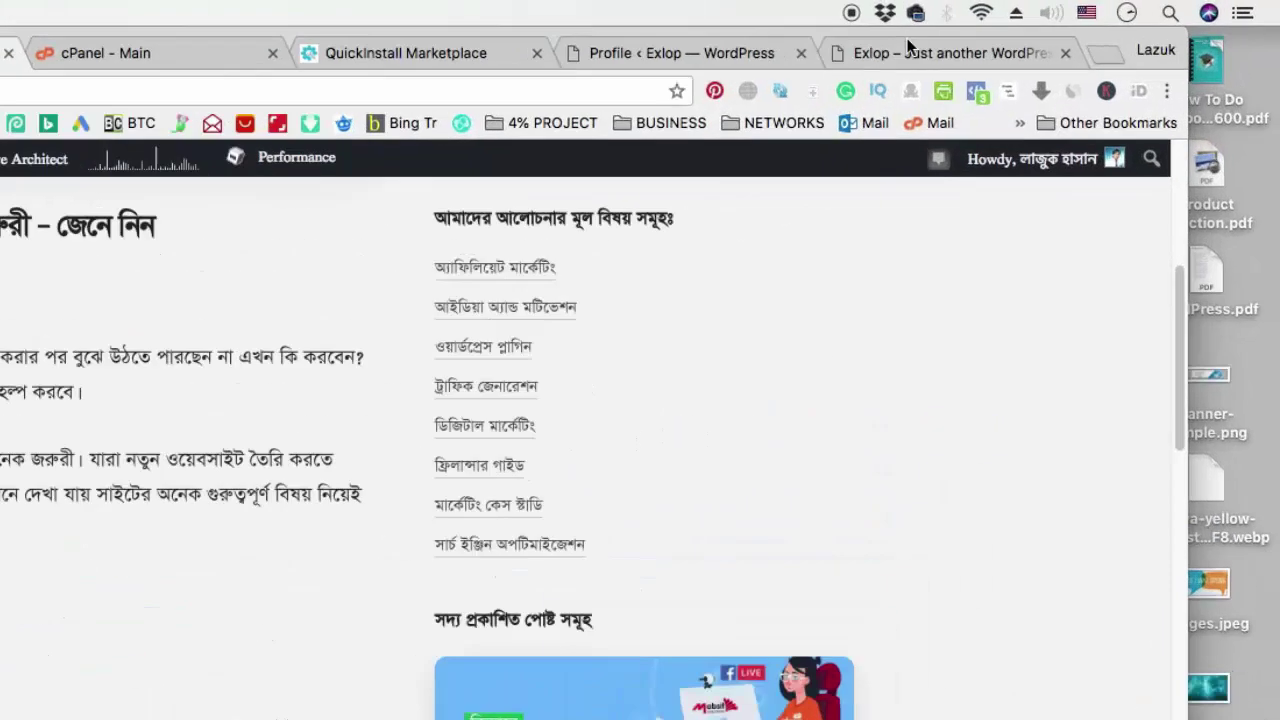
left_click(1050, 31)
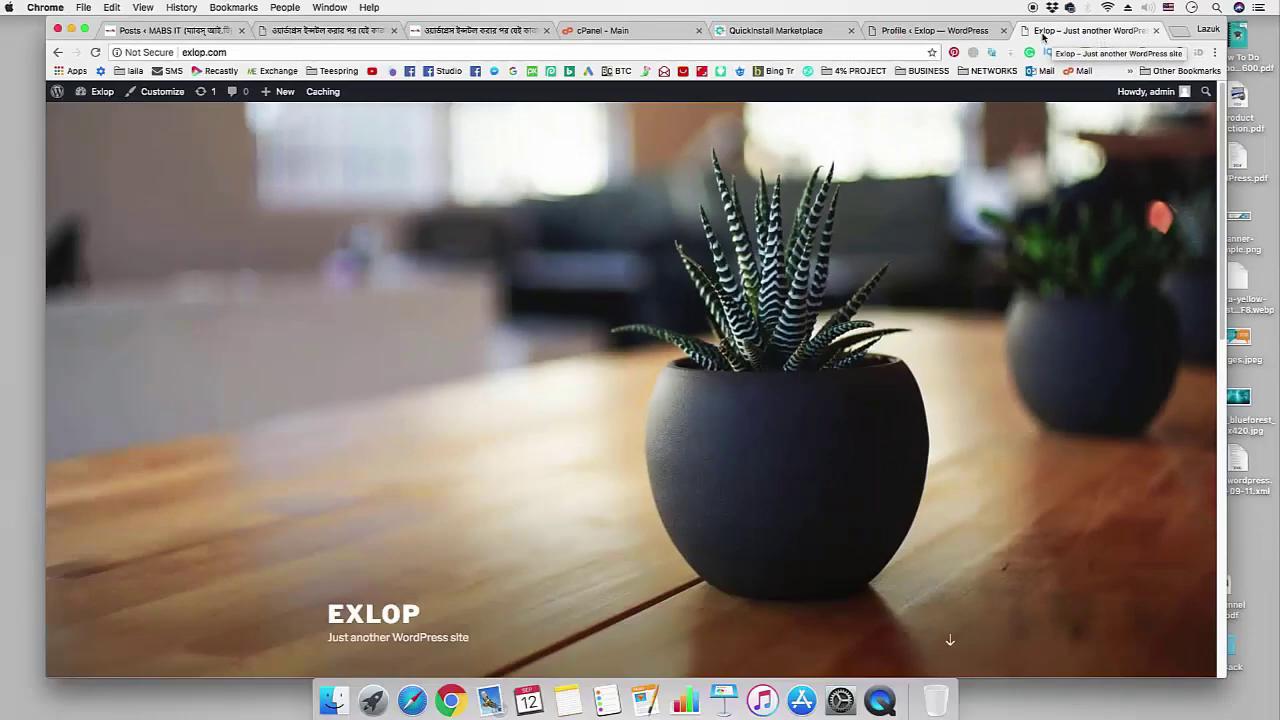
left_click(938, 32)
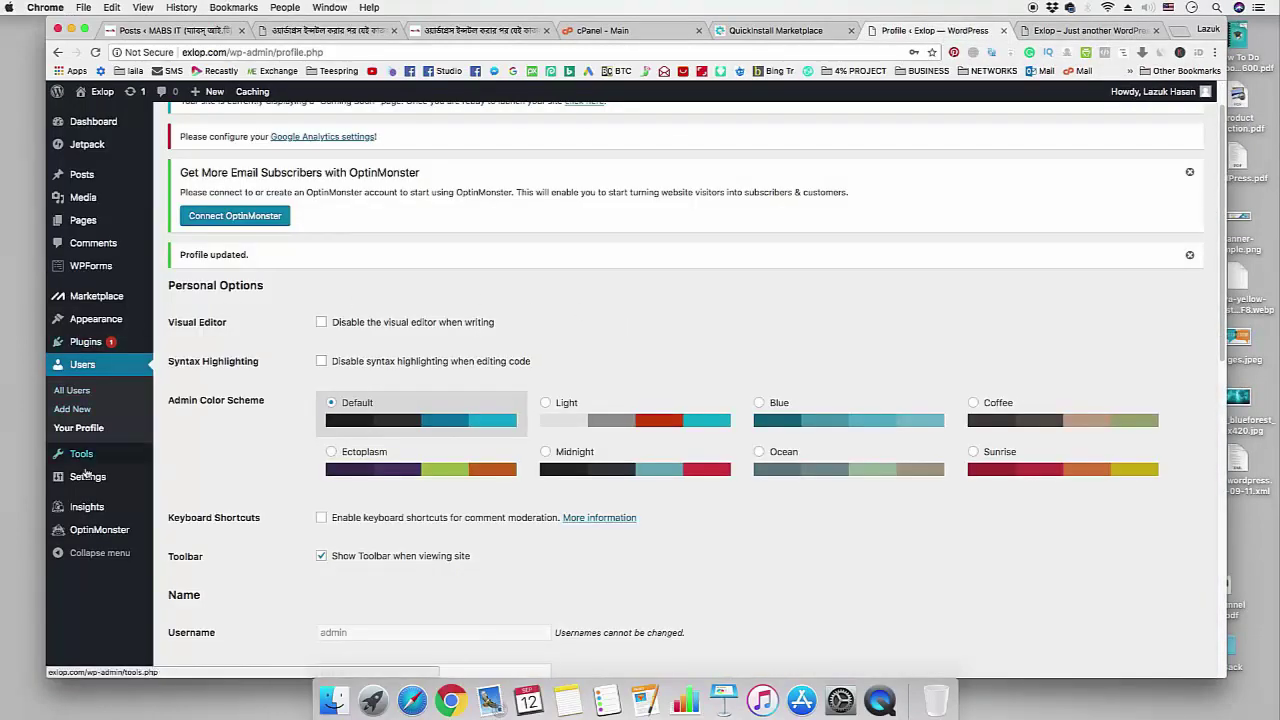
- In General Settings, change the tagline to 'Digital Marketing Tips And Tricks'
mouse_move(88, 480)
left_click(180, 480)
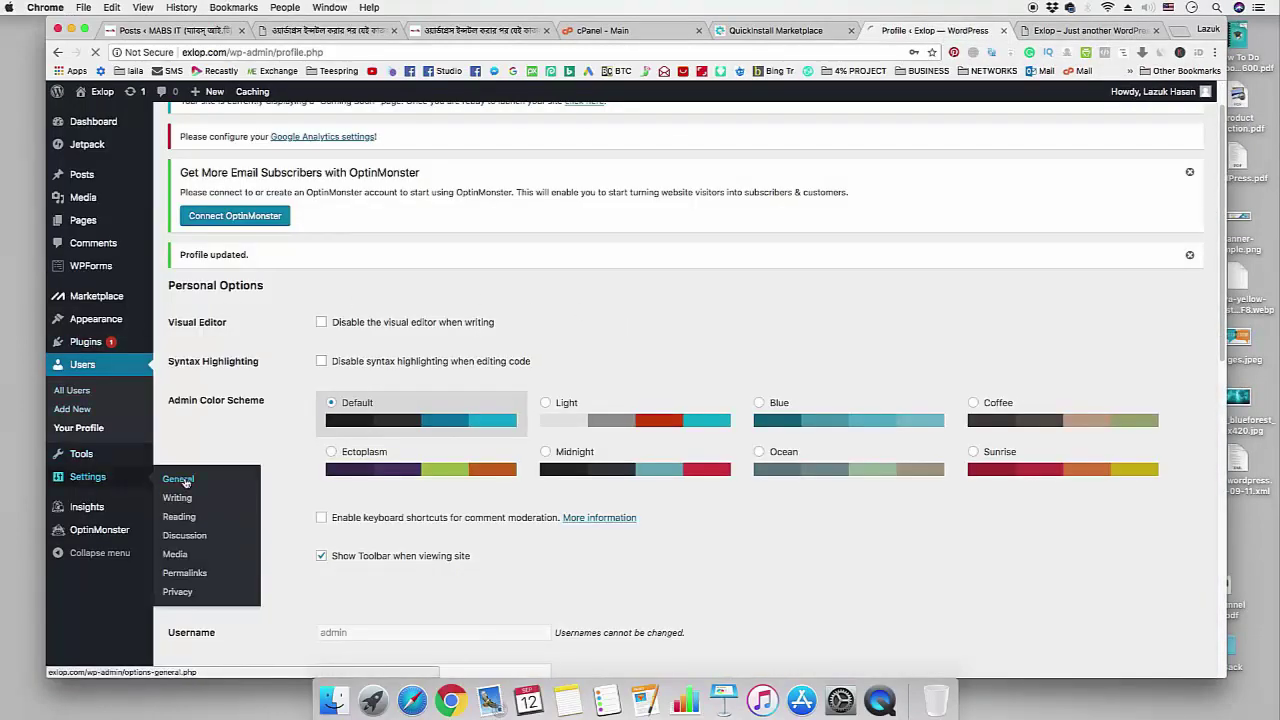
scroll(264, 364, "down", 1)
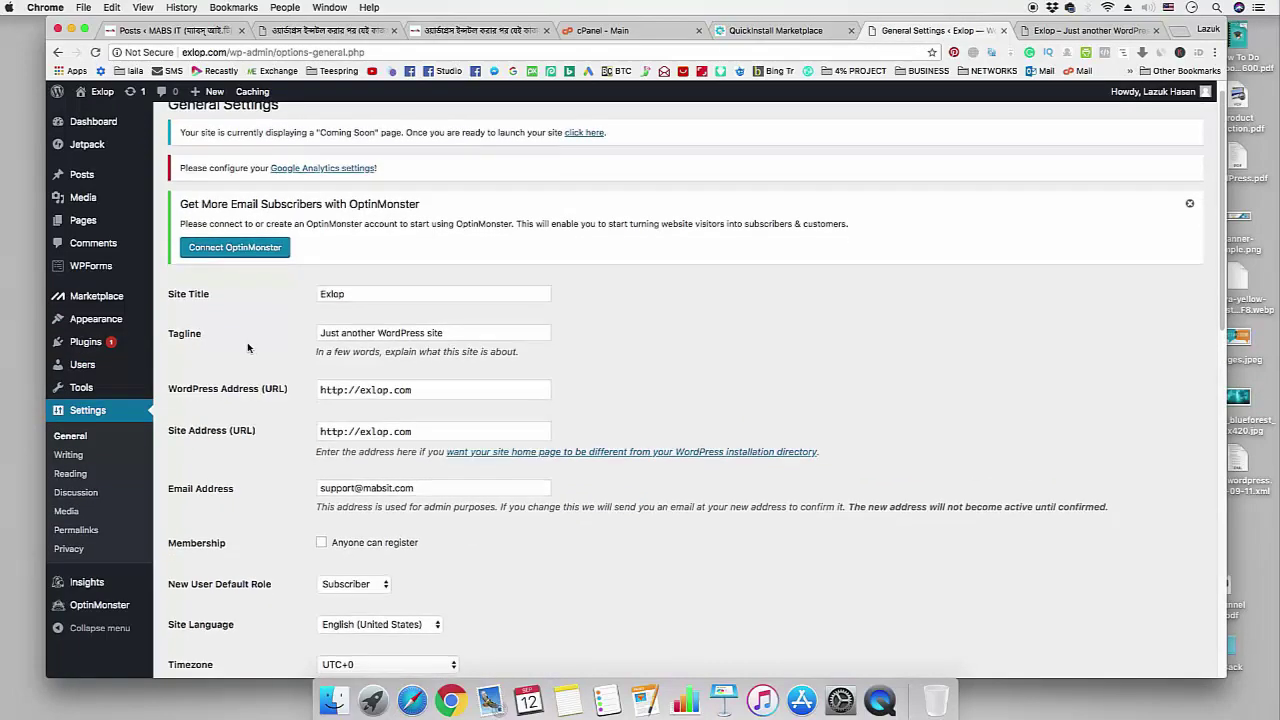
scroll(264, 364, "down", 1)
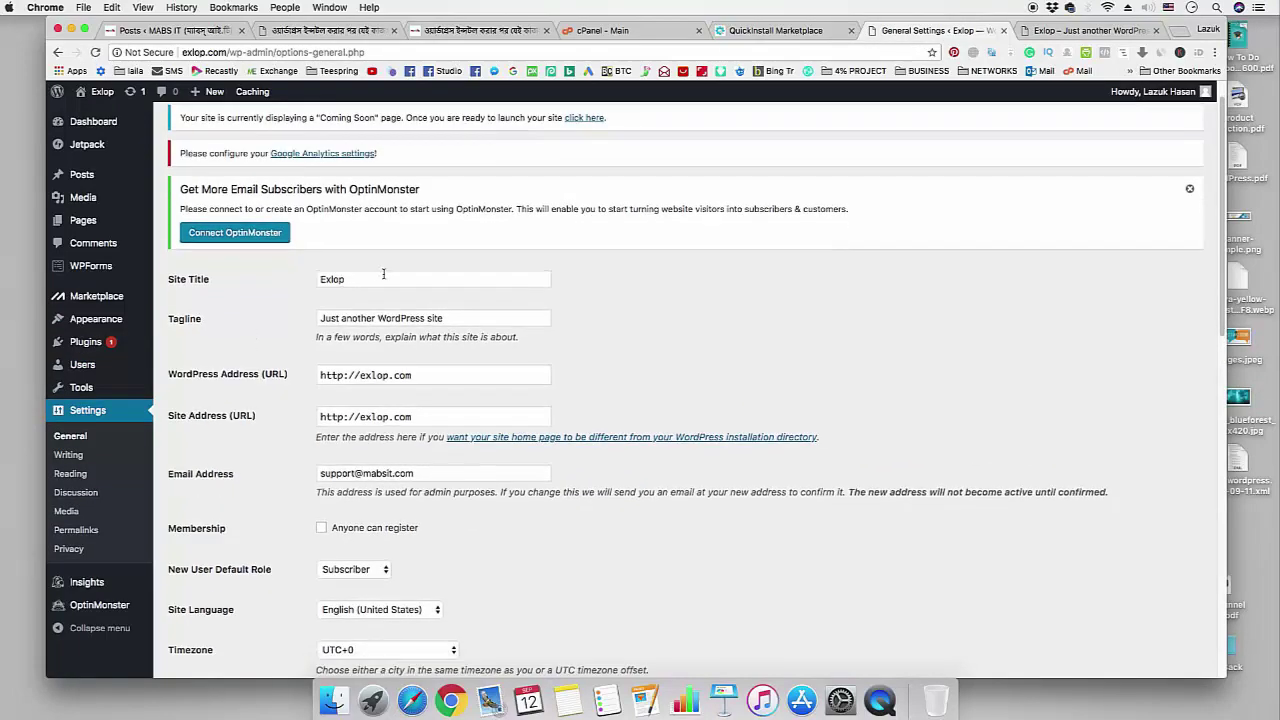
triple_click(470, 318)
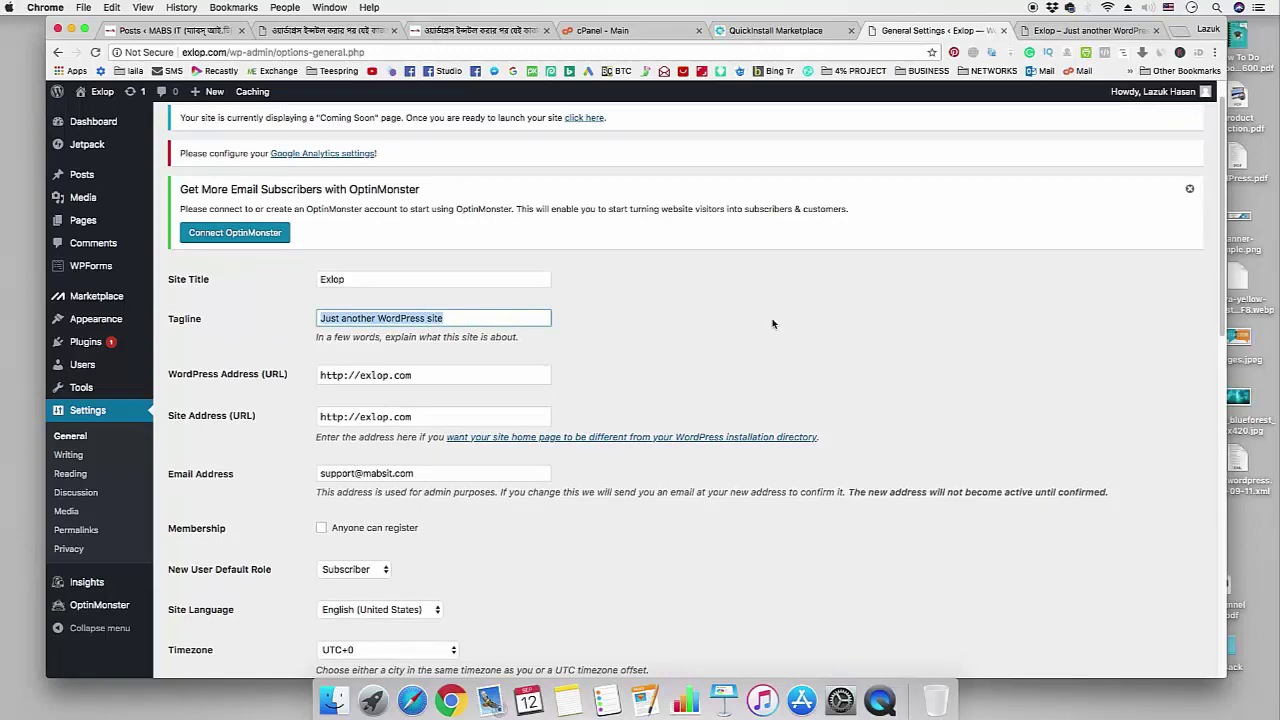
type("Digi")
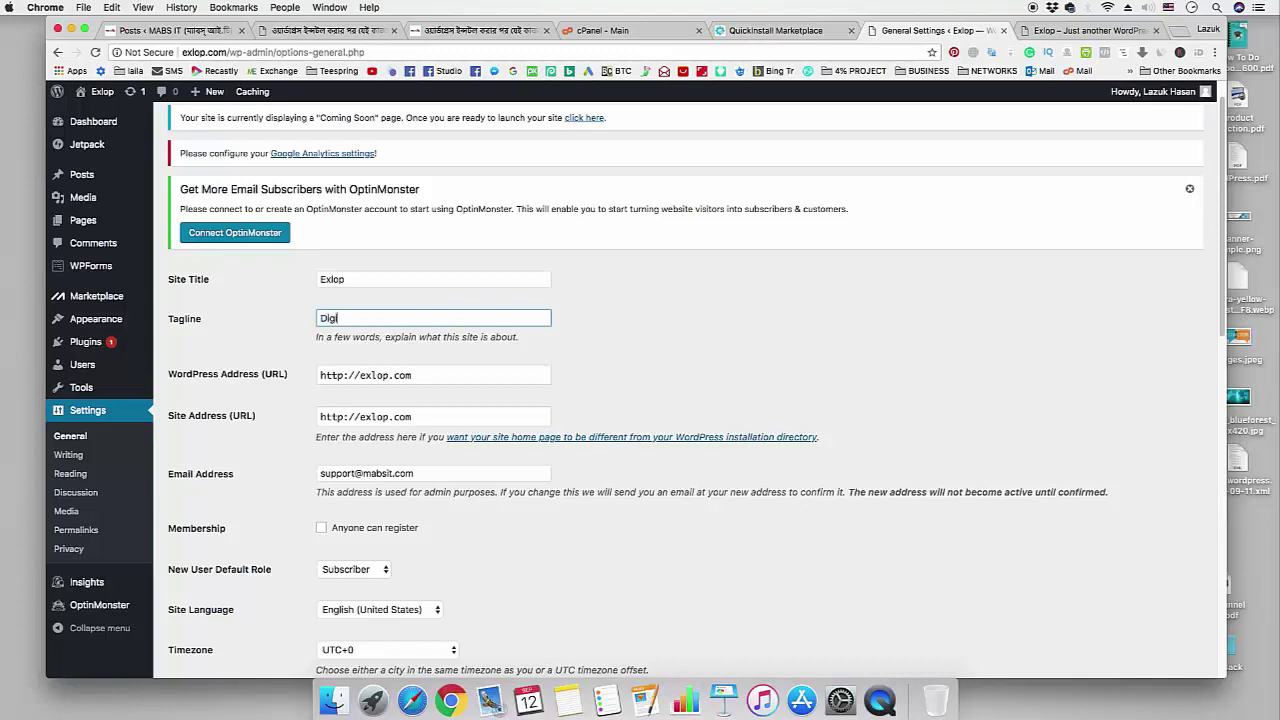
type("tal Marketing Tips And Tricks")
- Set the site timezone to UTC+6
scroll(657, 343, "down", 10)
scroll(657, 343, "up", 6)
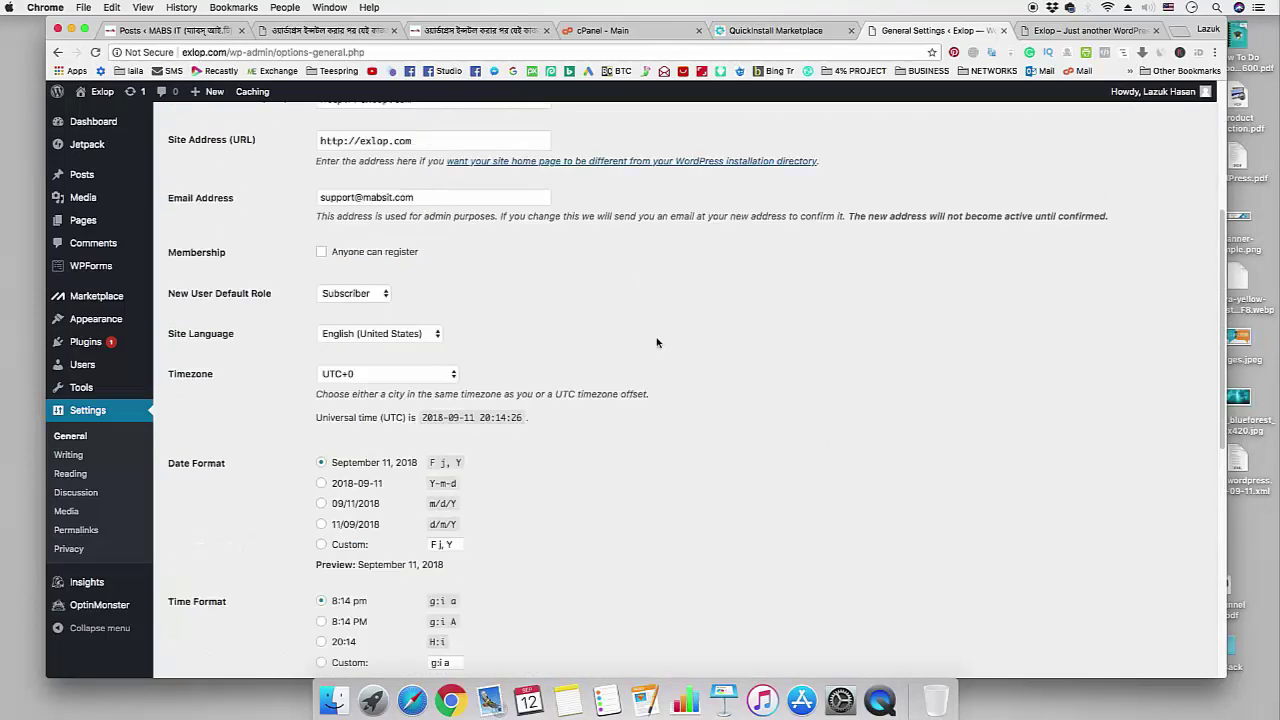
left_click(357, 374)
scroll(358, 490, "down", 3)
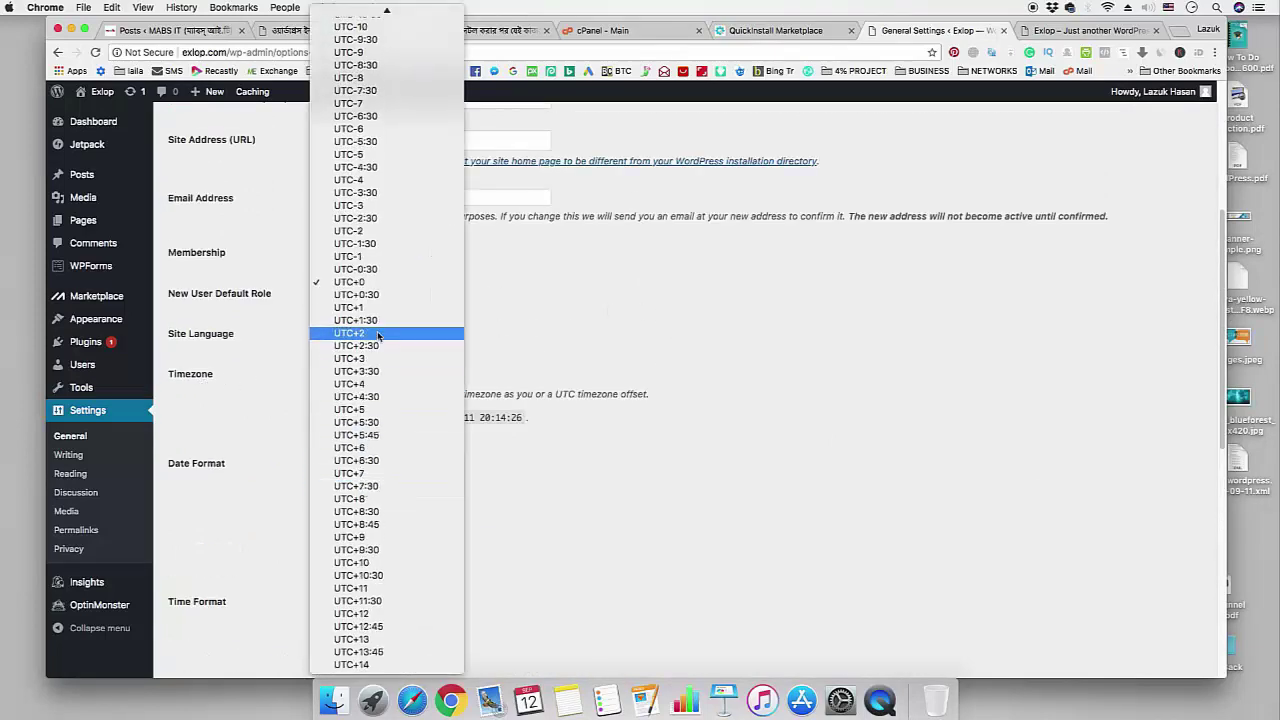
left_click(380, 447)
- Make weeks start on Sunday and save the general settings
scroll(713, 467, "down", 3)
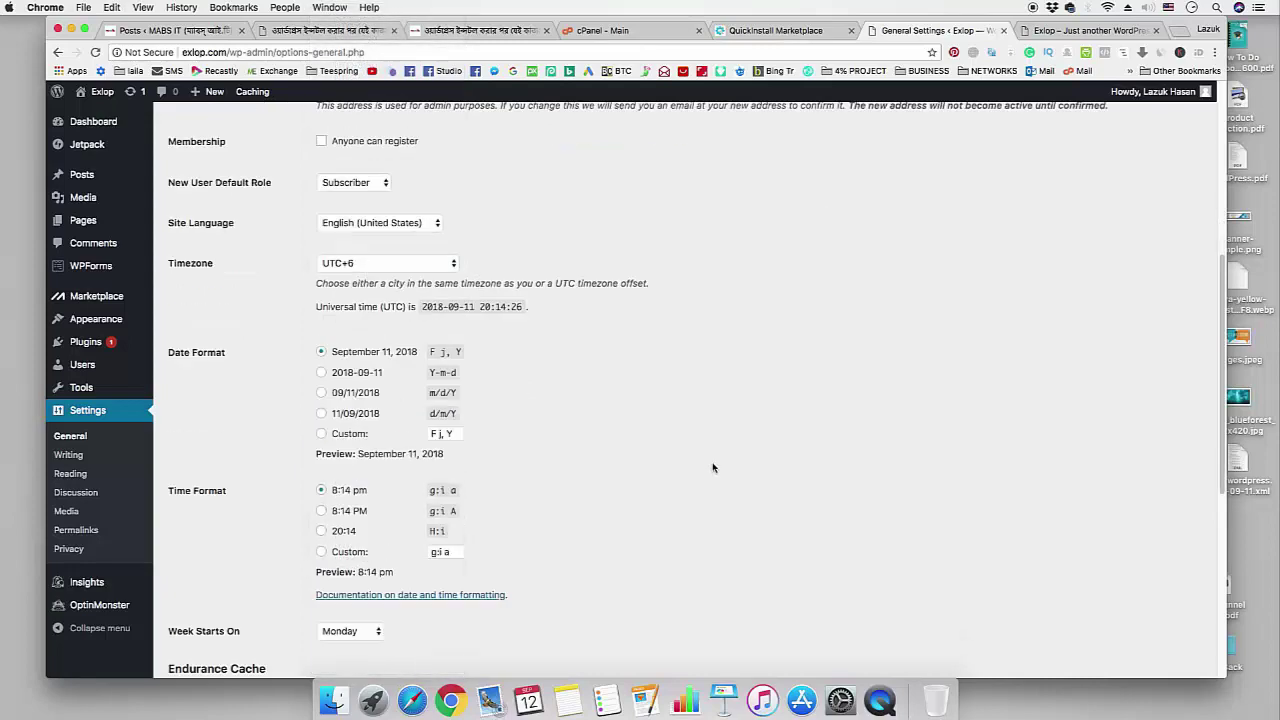
scroll(713, 467, "down", 3)
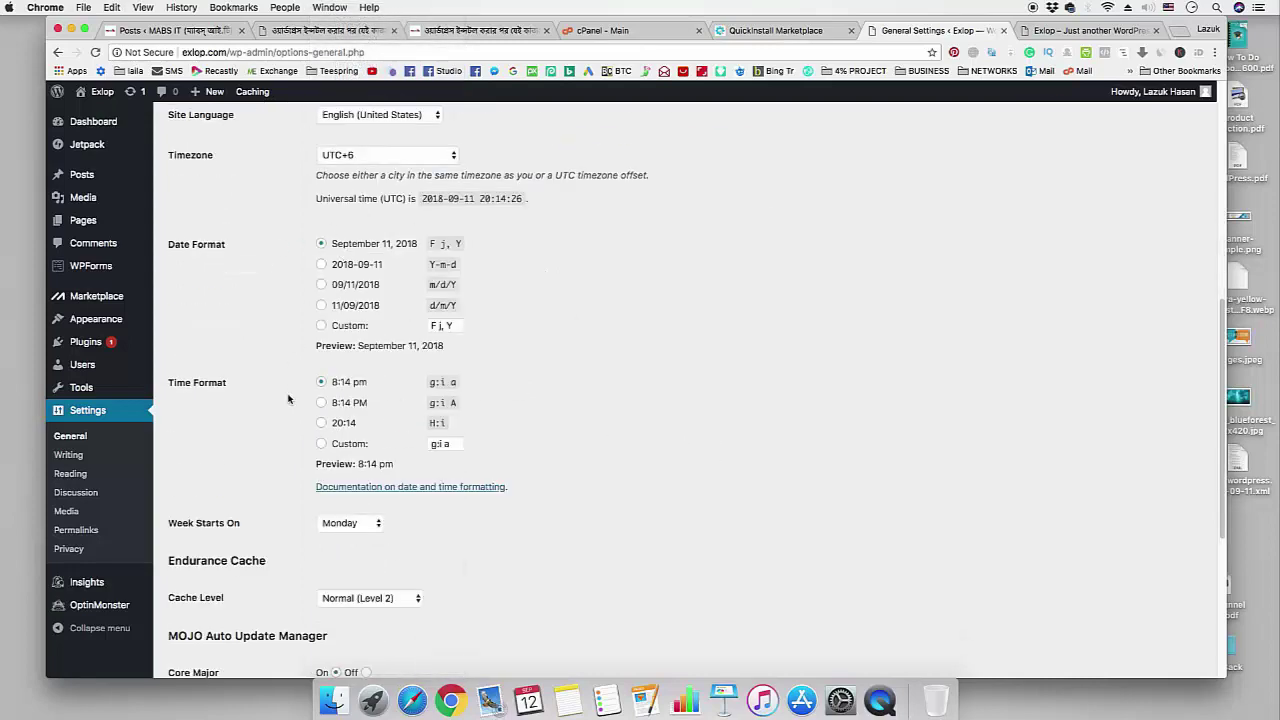
scroll(598, 420, "down", 3)
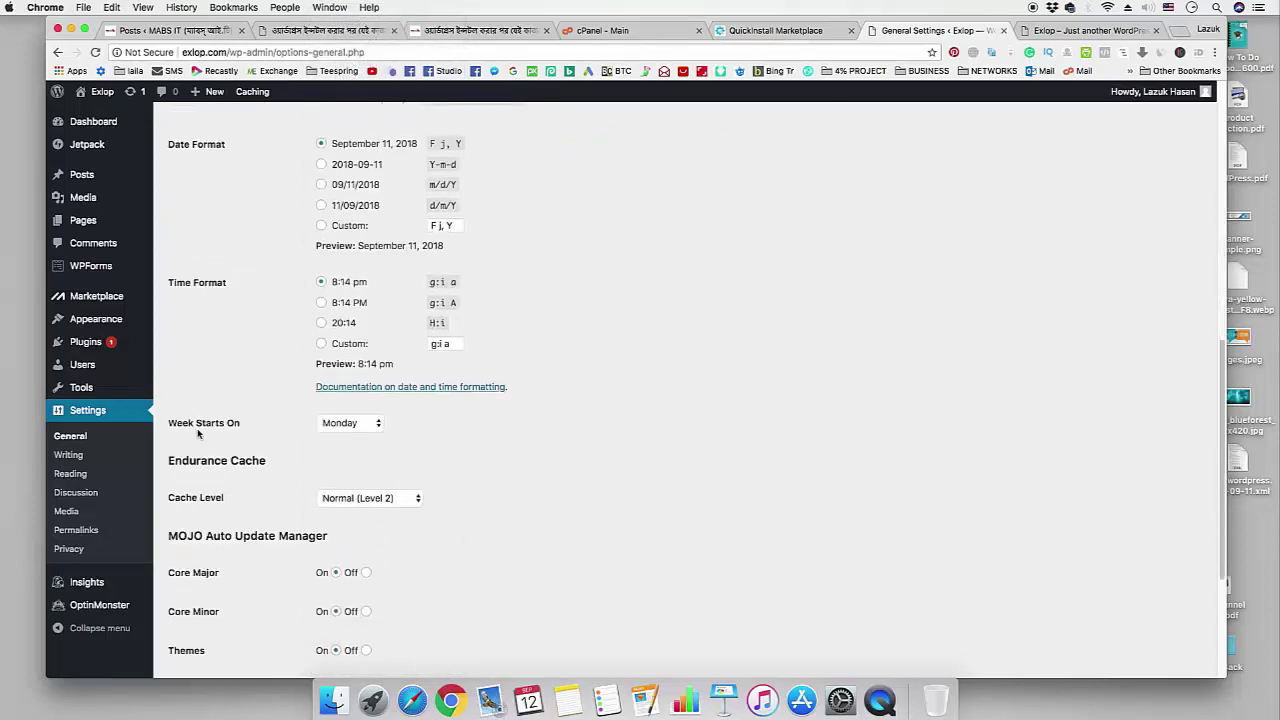
left_click(338, 425)
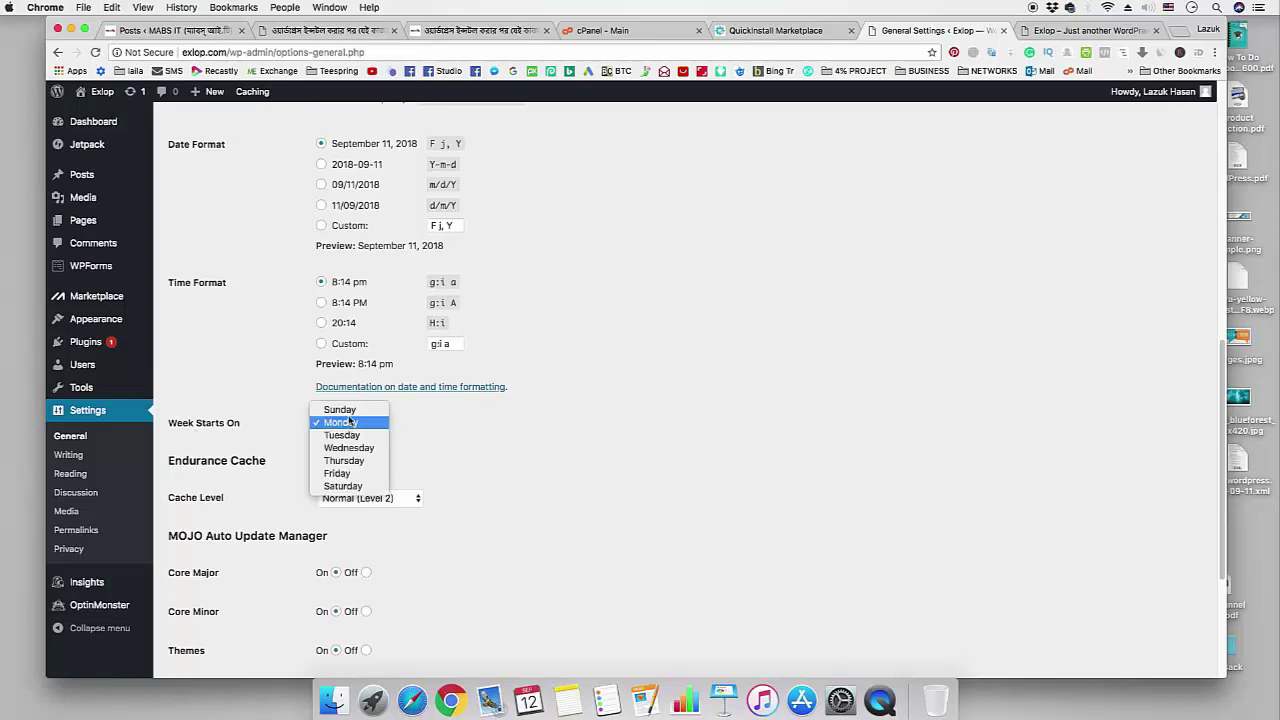
left_click(339, 409)
scroll(655, 470, "down", 5)
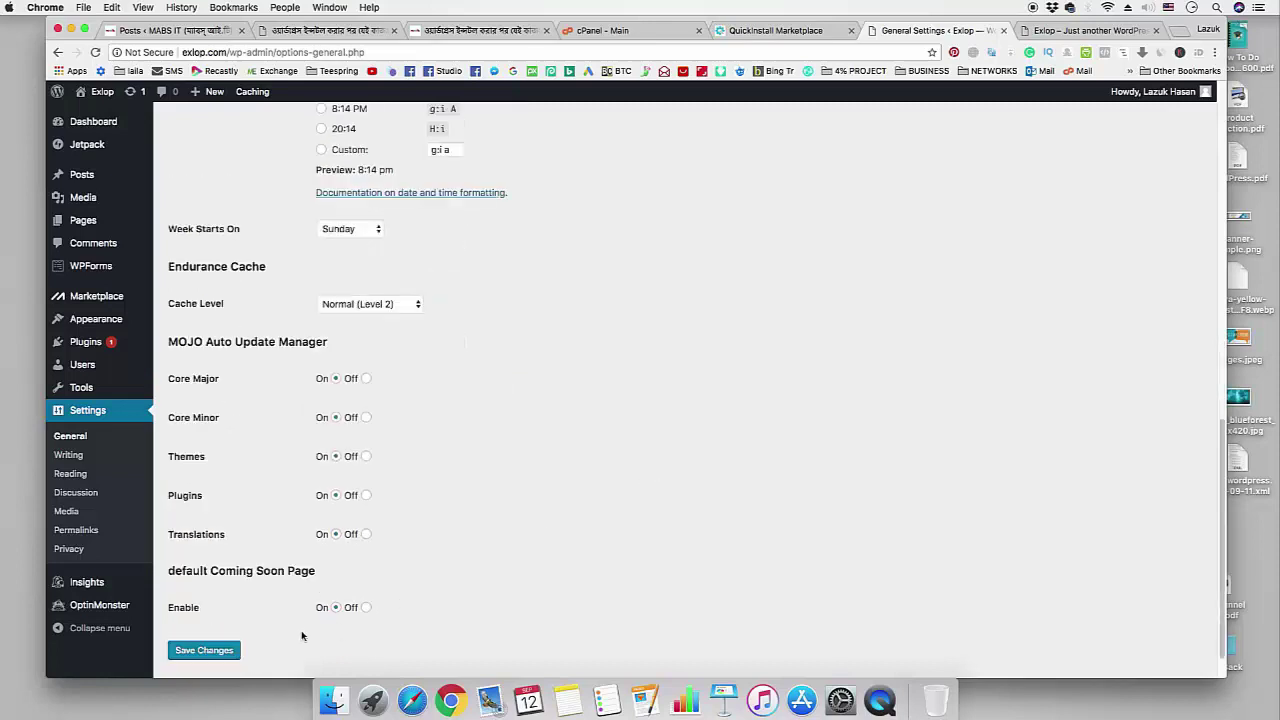
left_click(222, 652)
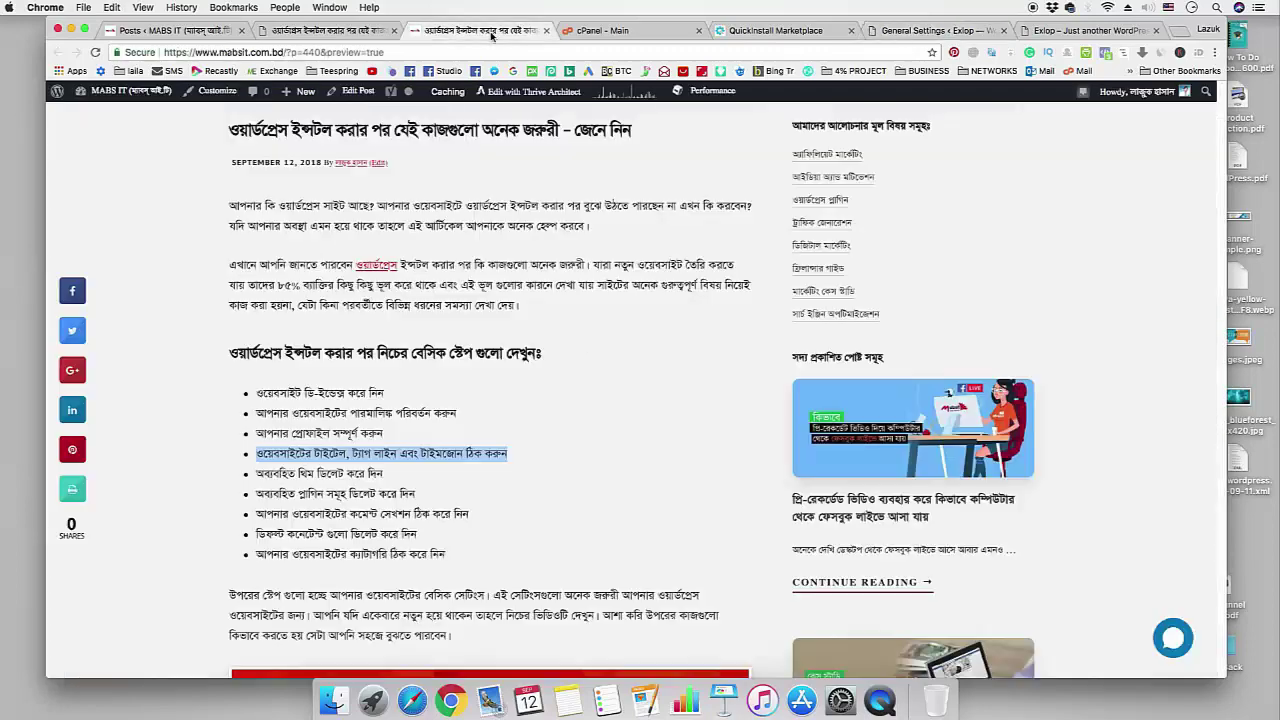
left_click(494, 32)
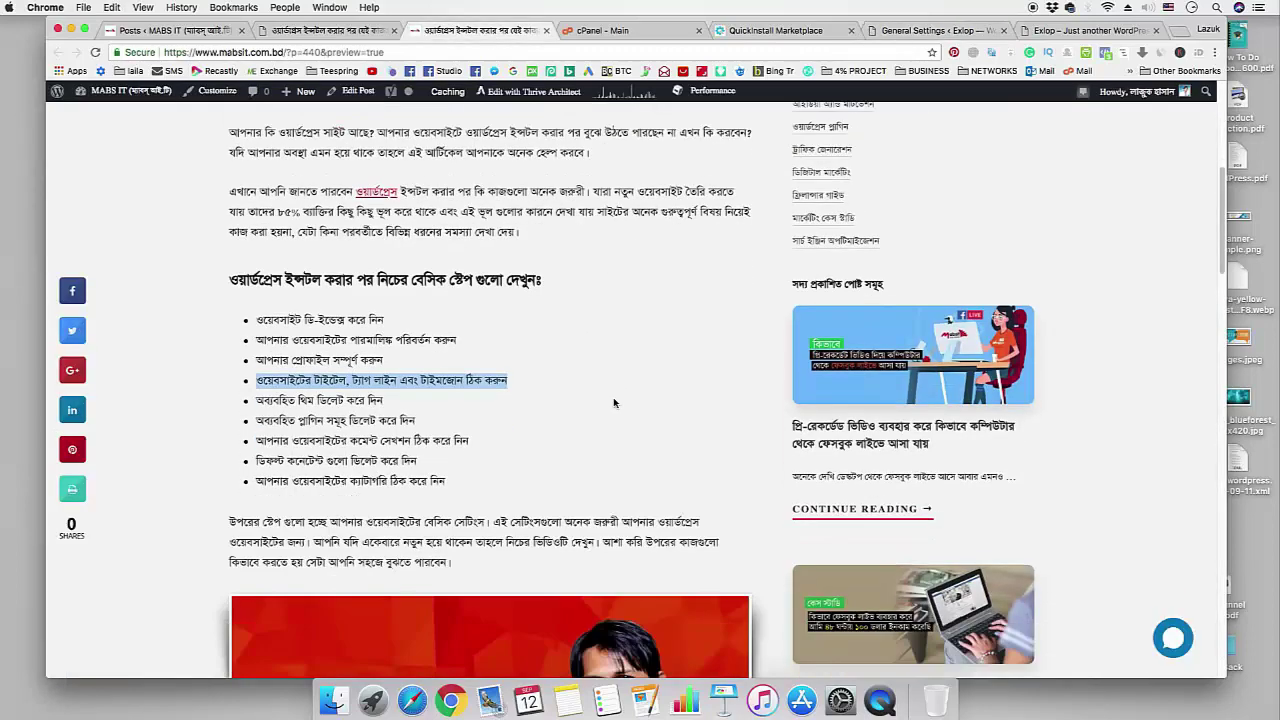
left_click_drag(257, 404, 383, 398)
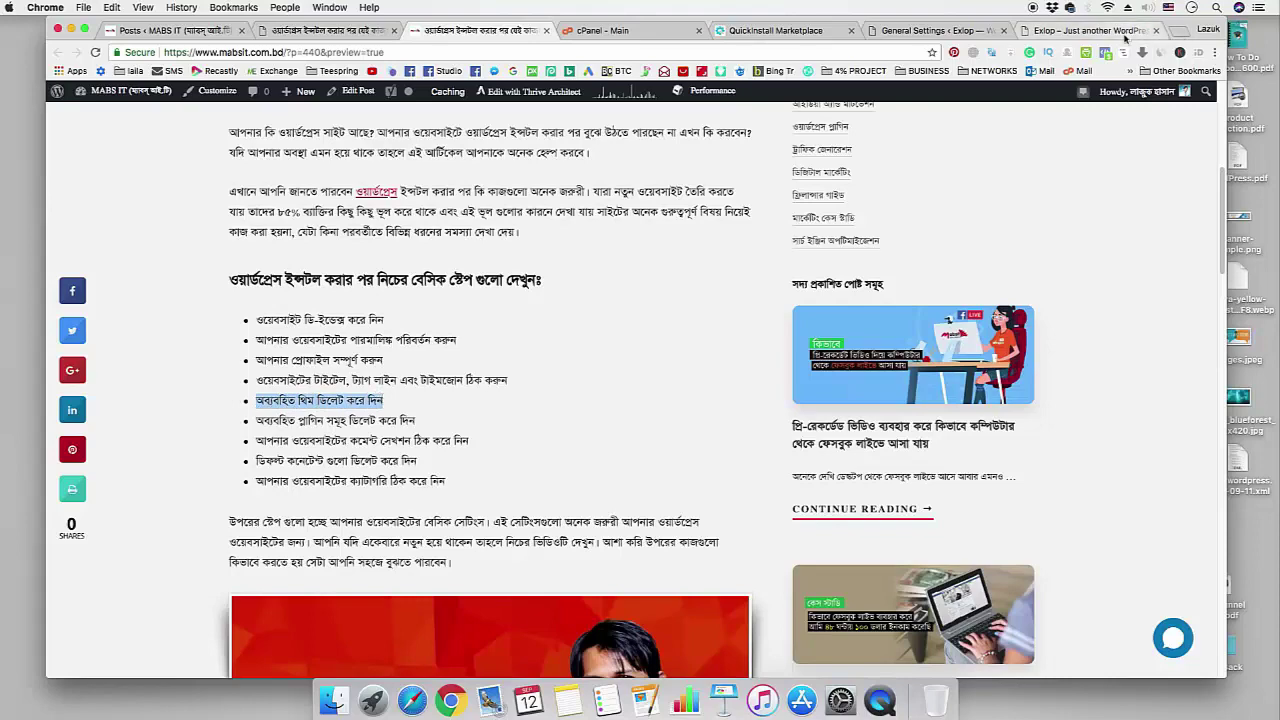
left_click(1067, 33)
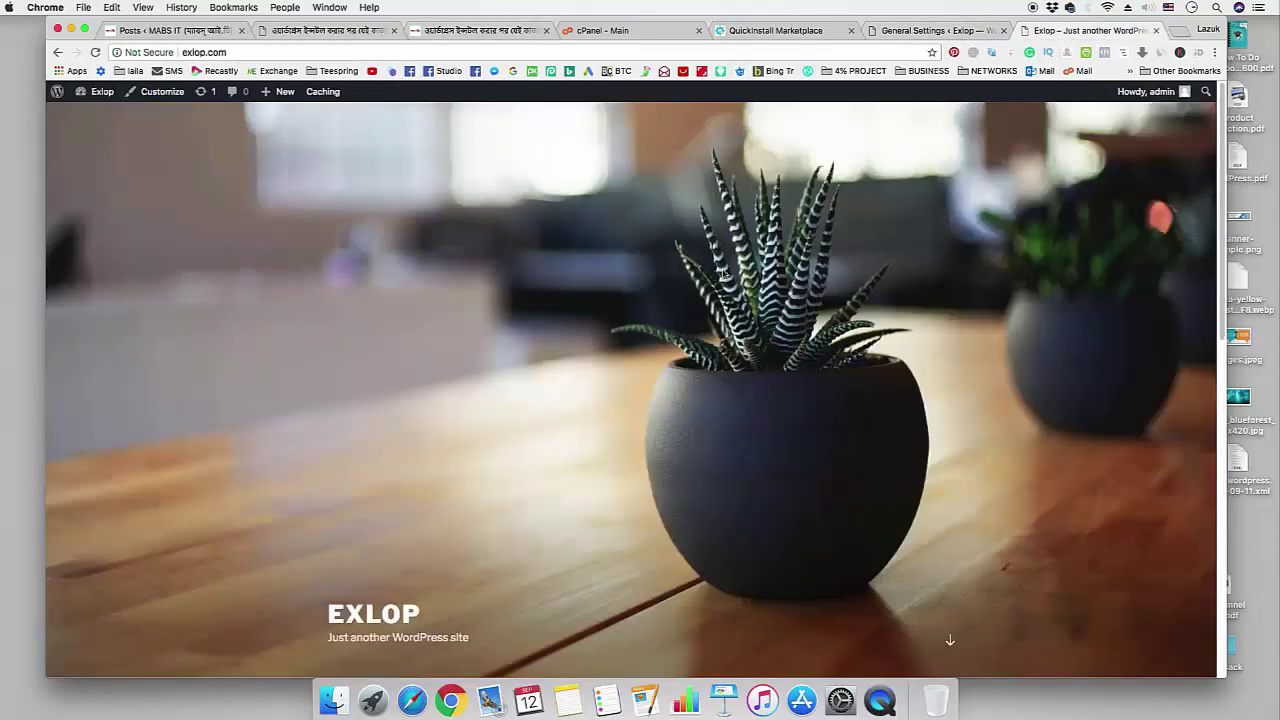
left_click(935, 30)
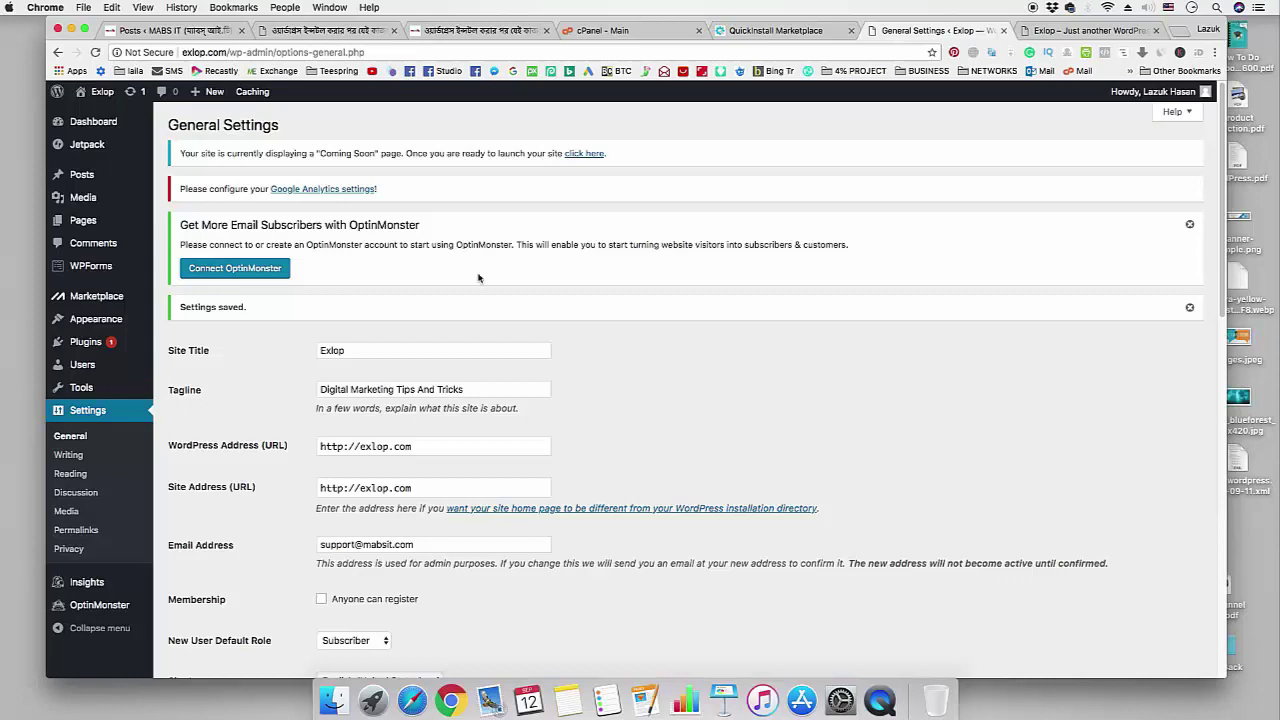
- Activate the Twenty Fifteen theme from the installed themes list
mouse_move(95, 329)
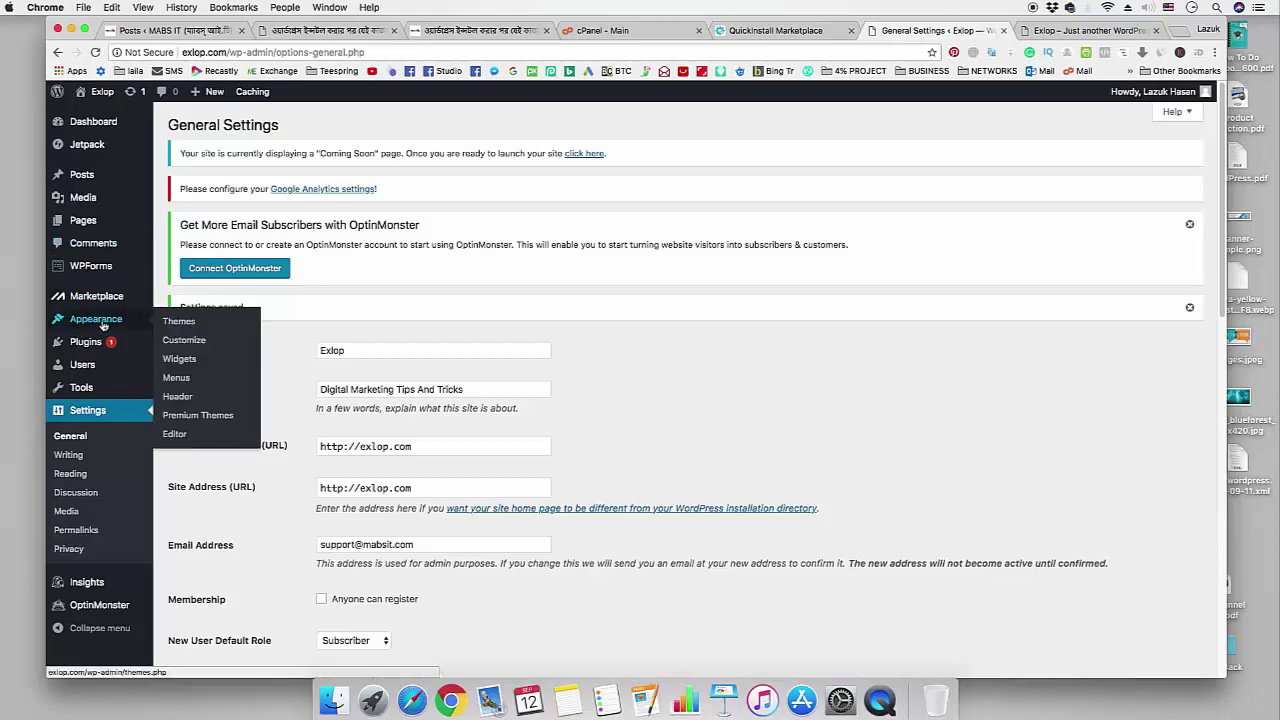
left_click(179, 322)
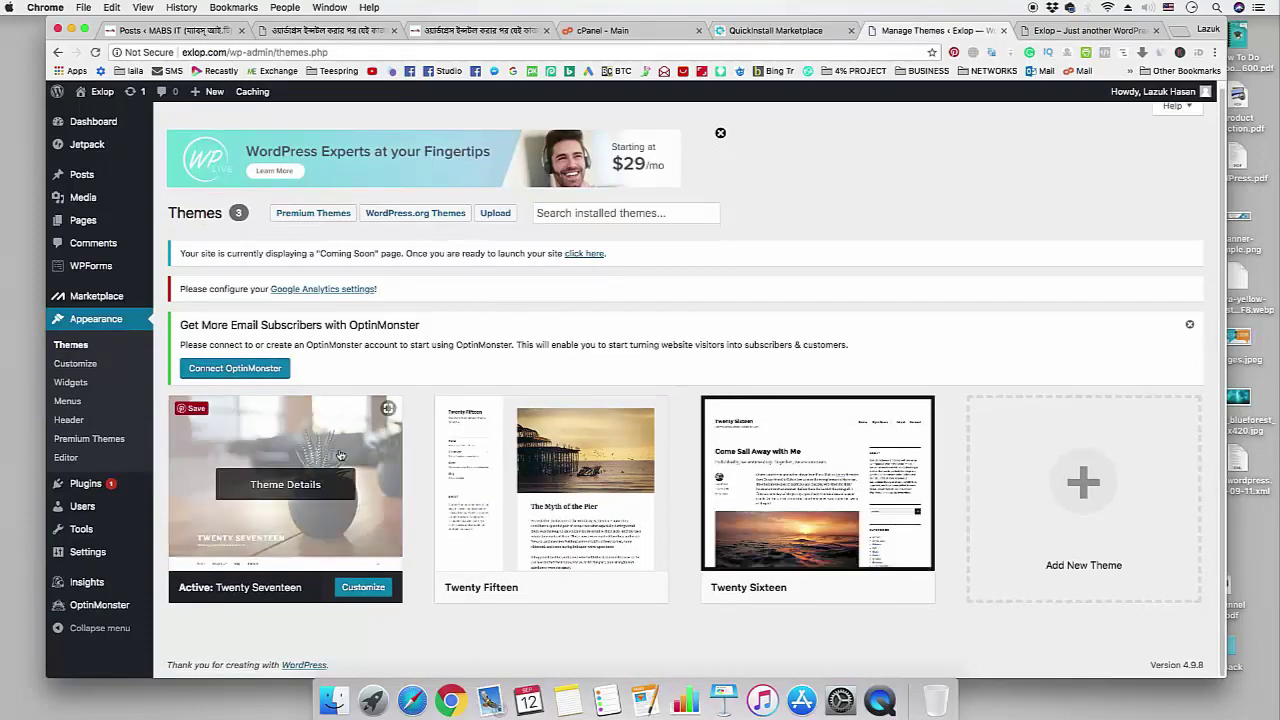
mouse_move(815, 482)
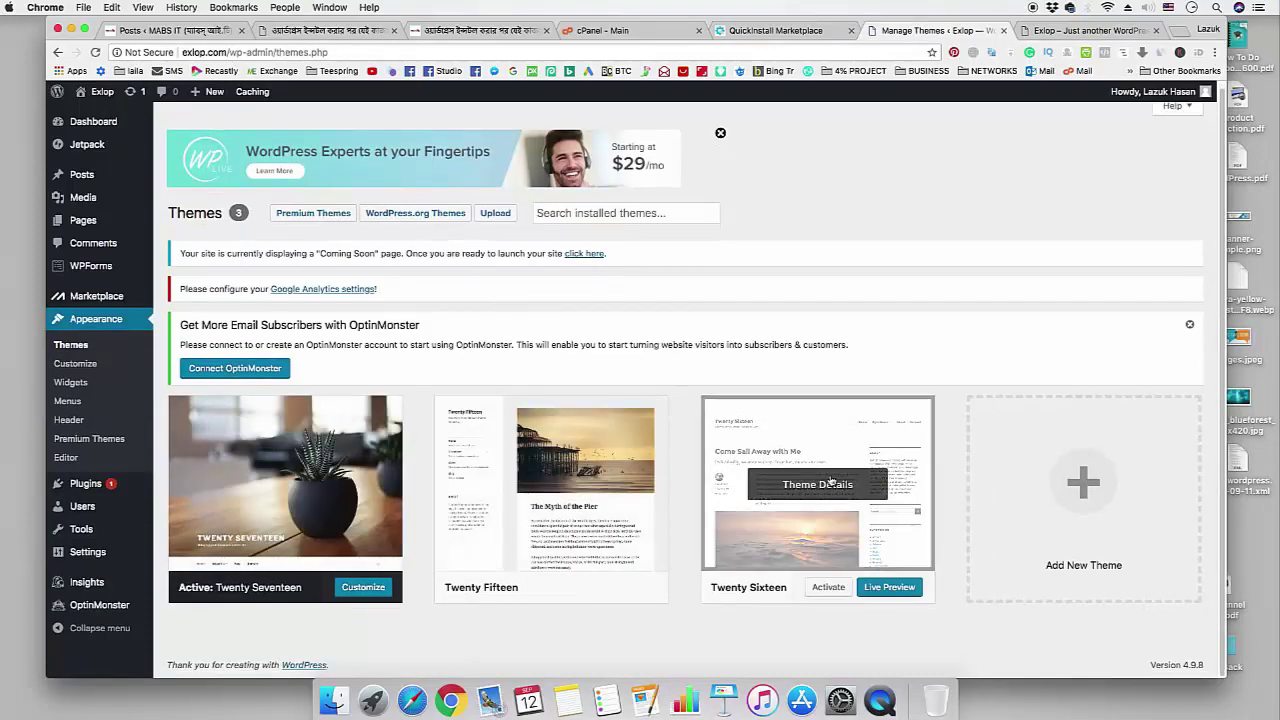
left_click(562, 587)
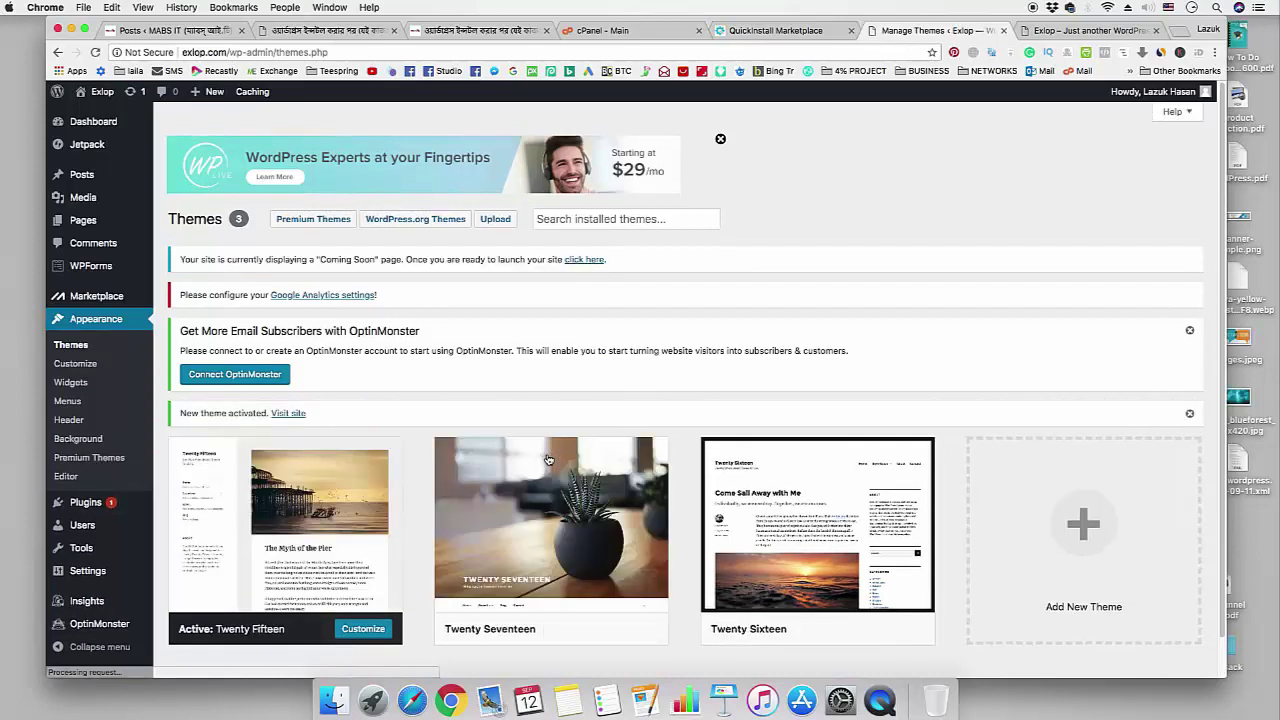
- Delete the unused Twenty Sixteen and Twenty Seventeen themes
scroll(278, 503, "down", 1)
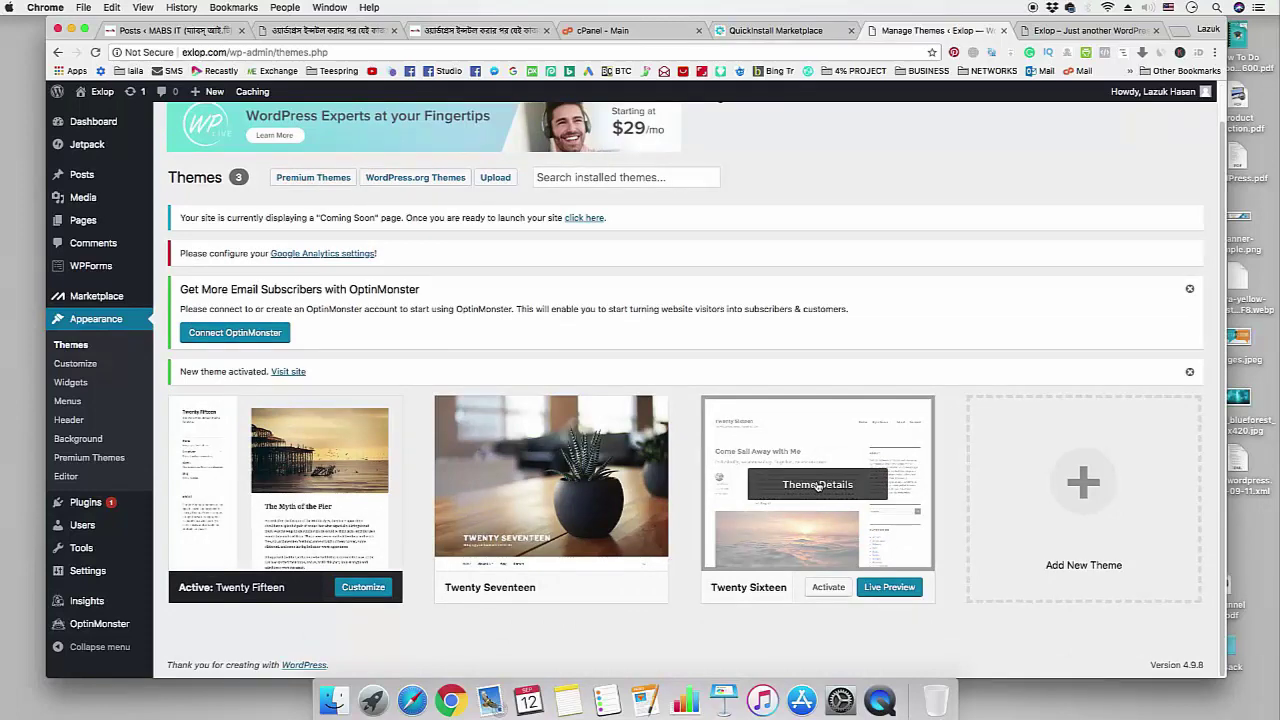
left_click(818, 485)
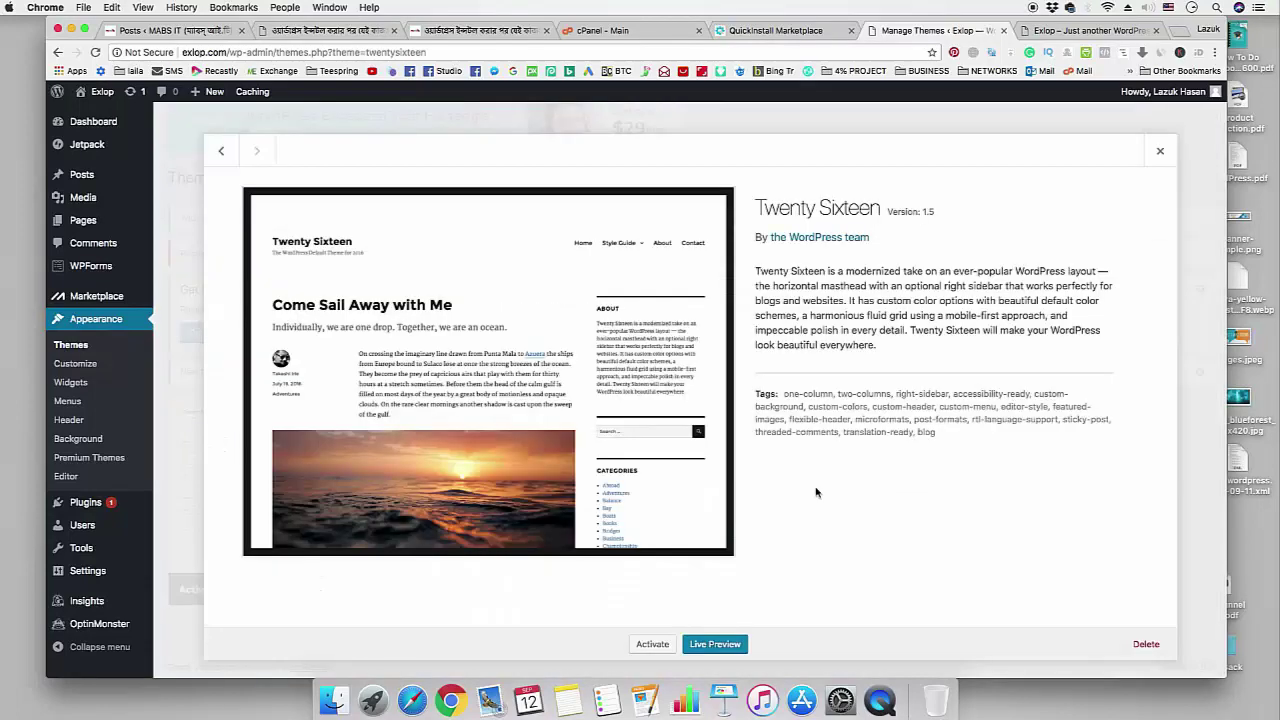
left_click(1146, 646)
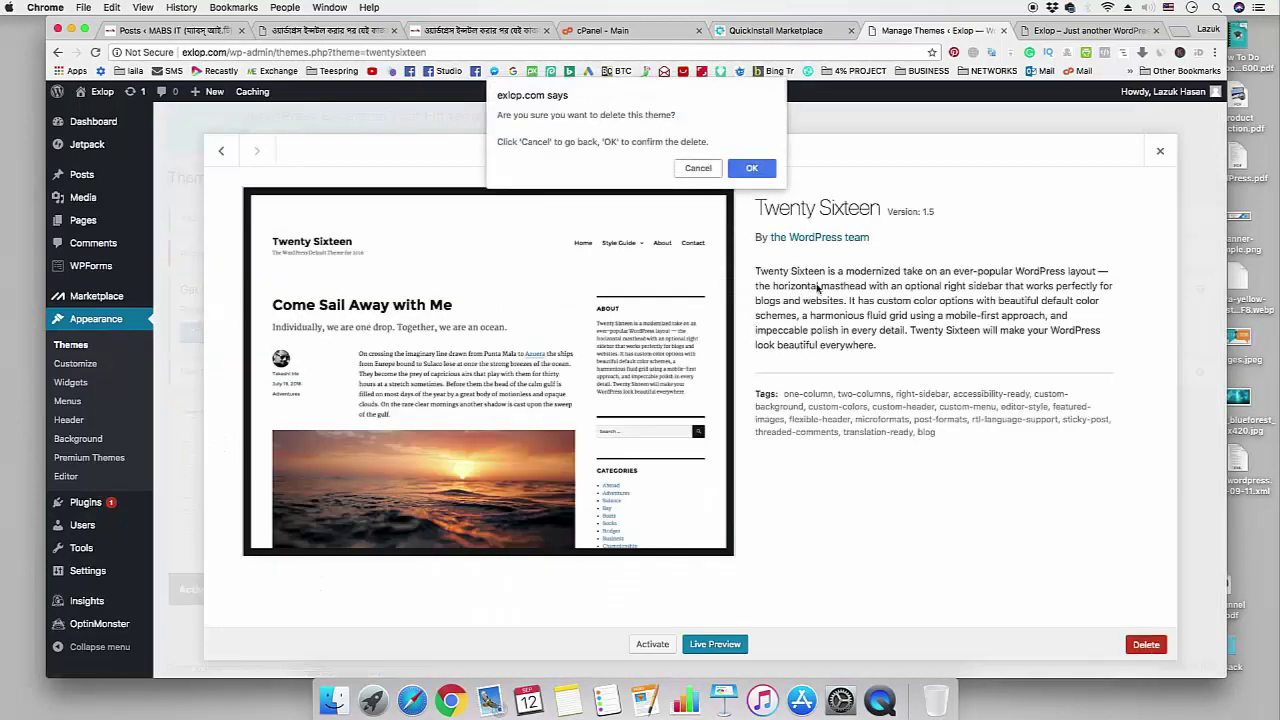
left_click(751, 168)
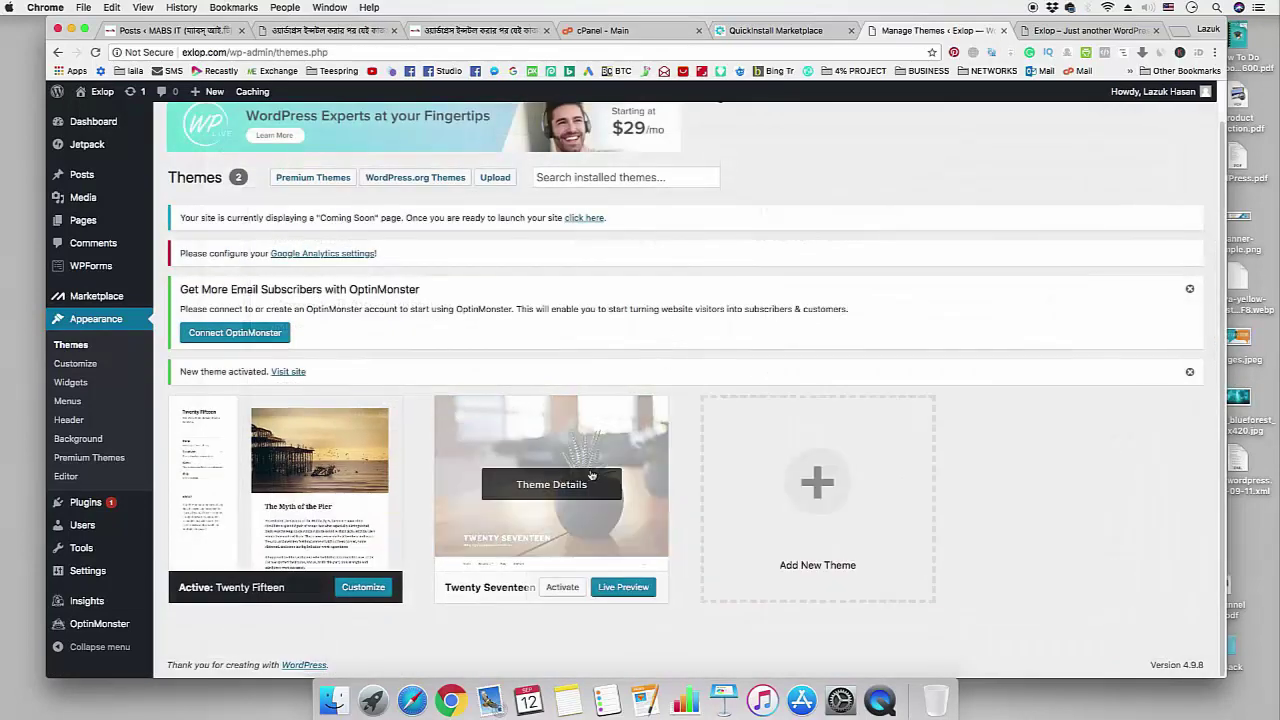
left_click(577, 487)
left_click(1146, 644)
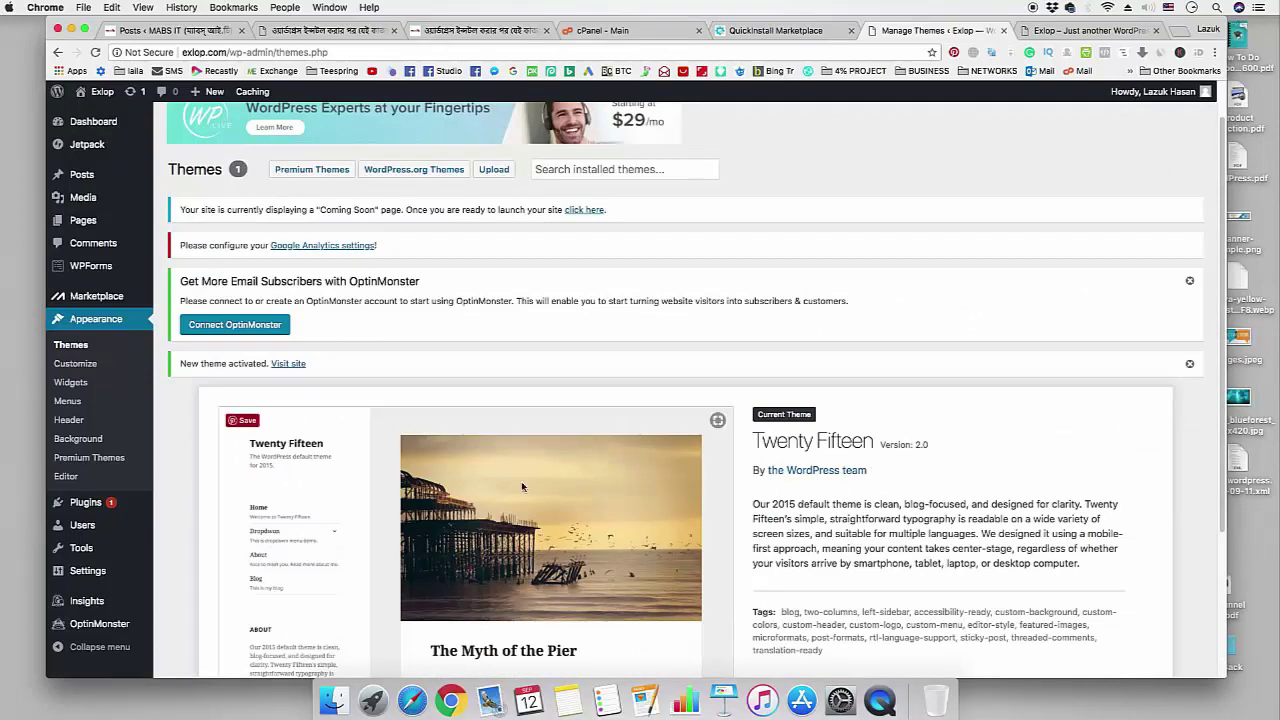
scroll(602, 481, "down", 3)
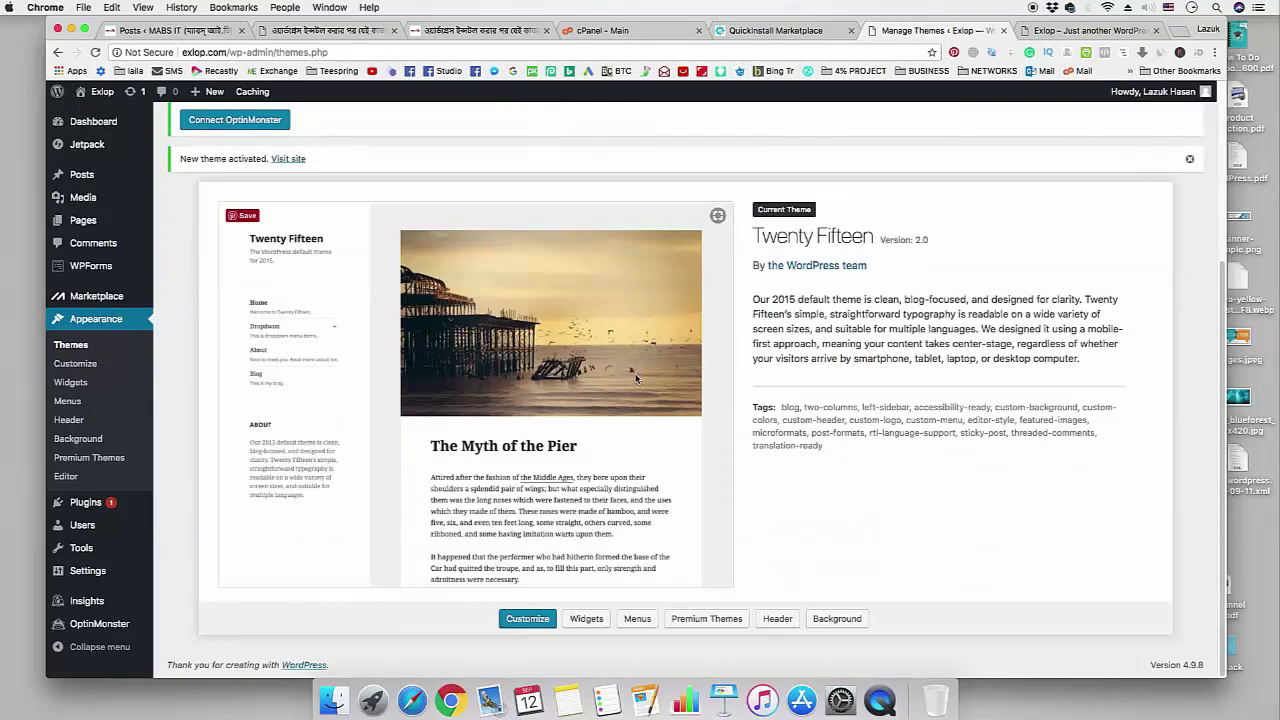
- Mark the delete-unused-plugins step in the tutorial checklist, then go to Installed Plugins
left_click(480, 30)
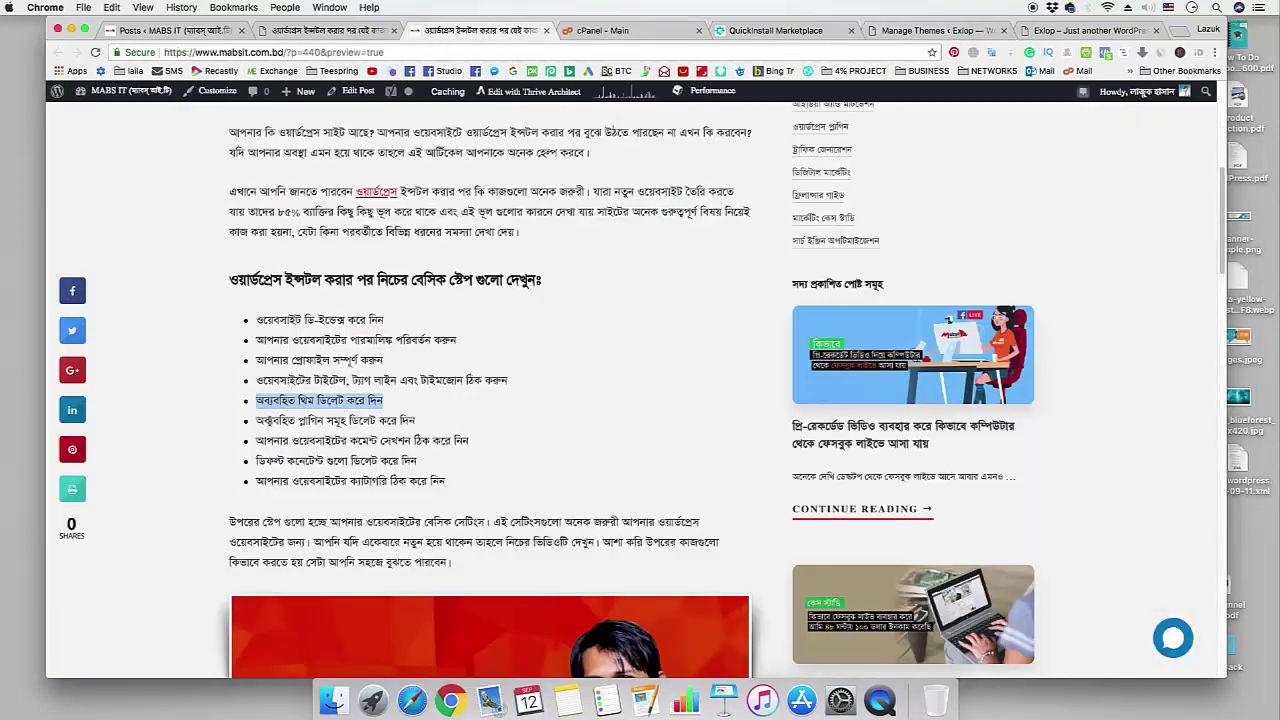
left_click_drag(257, 421, 416, 421)
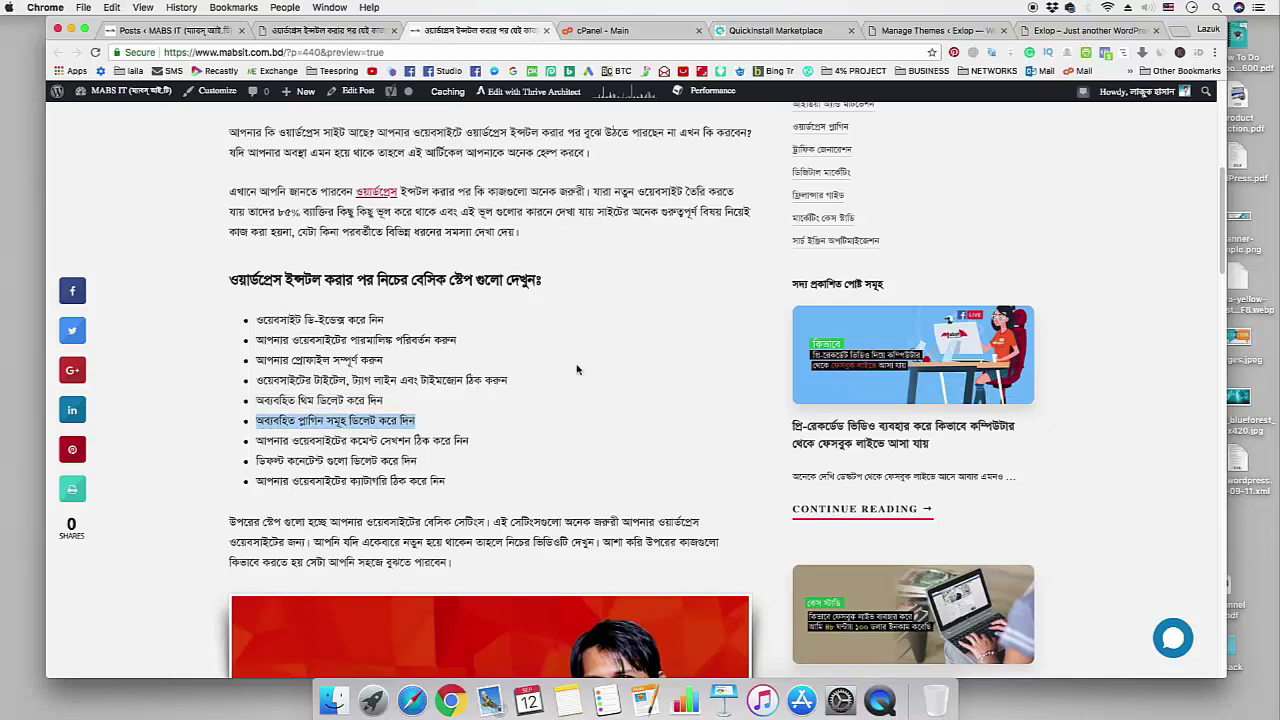
left_click(940, 31)
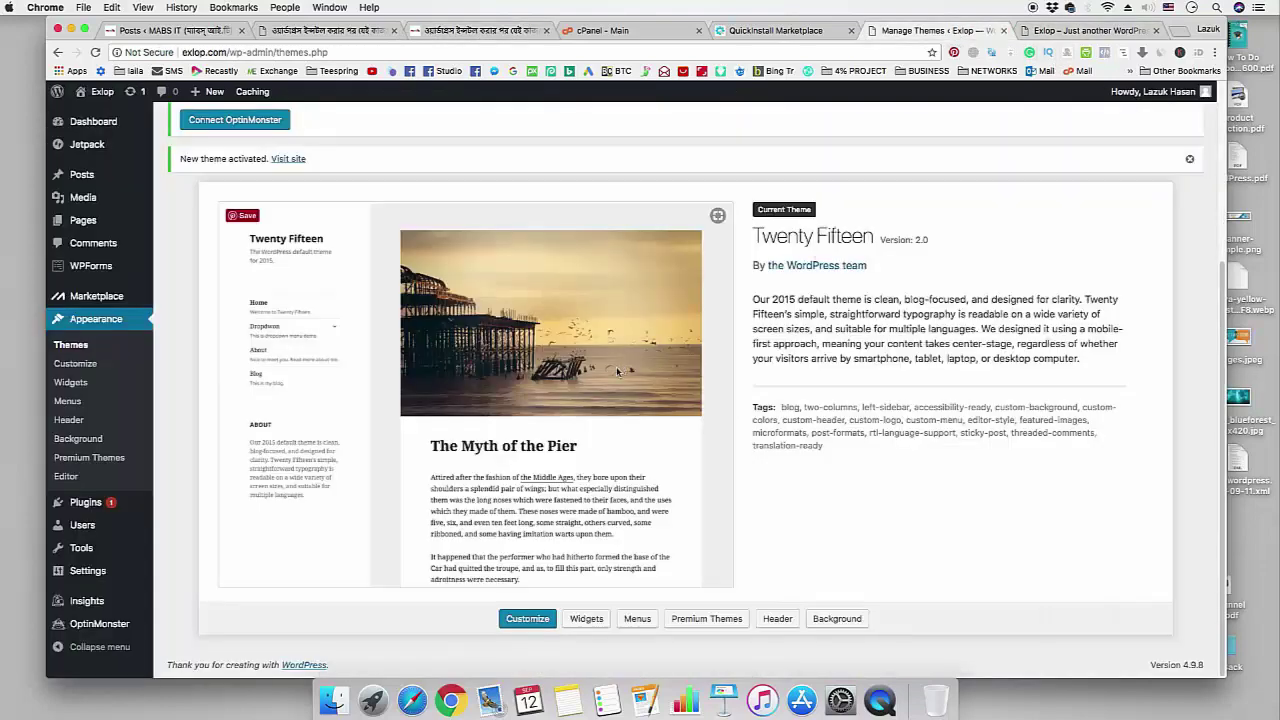
scroll(381, 421, "up", 5)
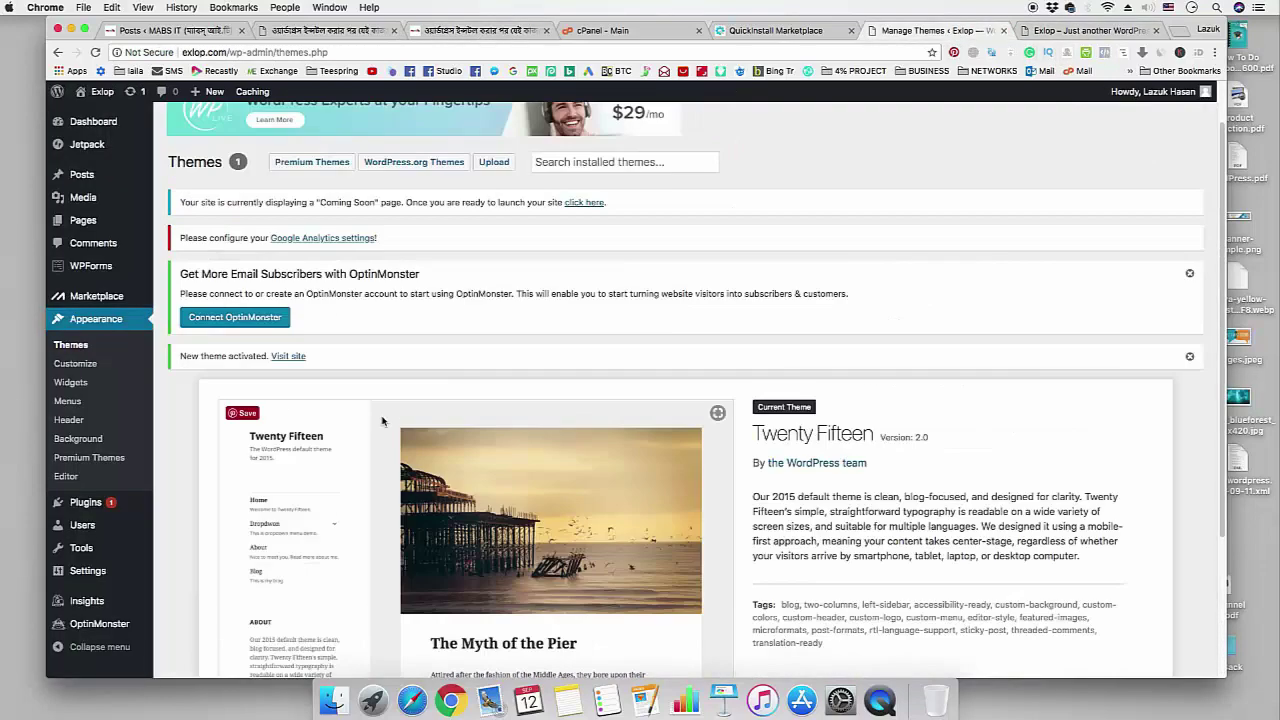
scroll(381, 421, "down", 4)
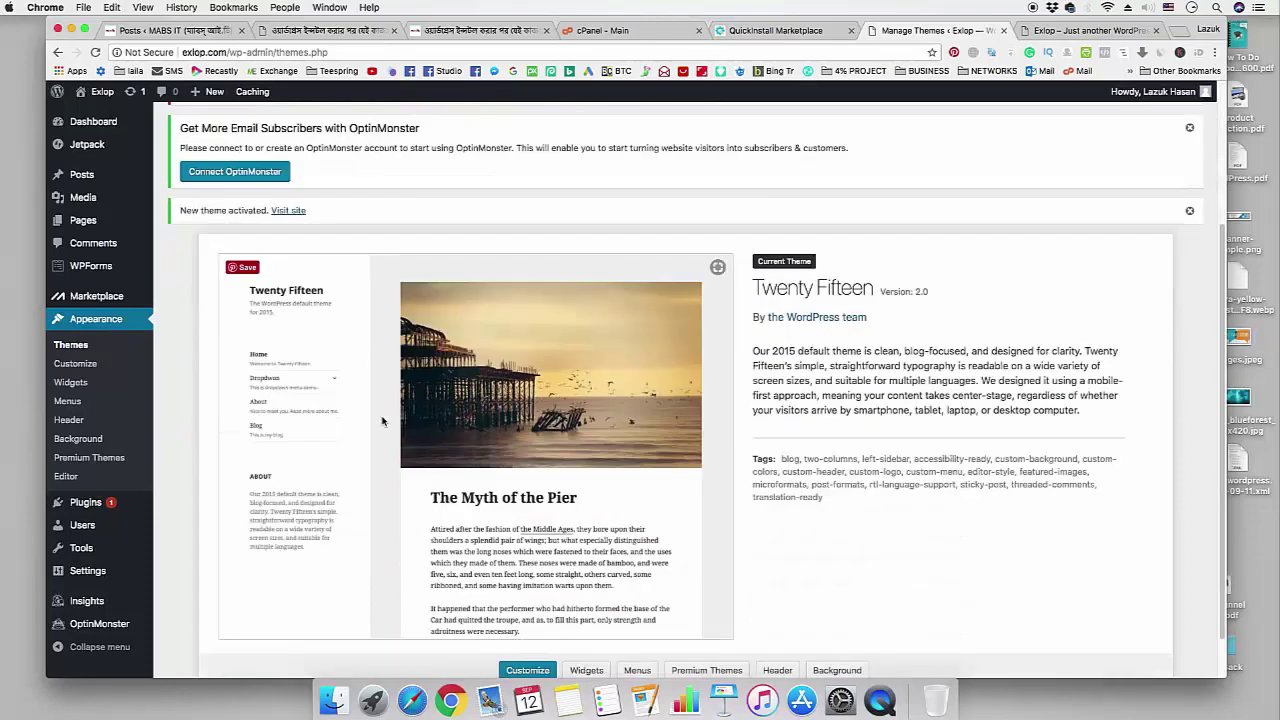
left_click(88, 504)
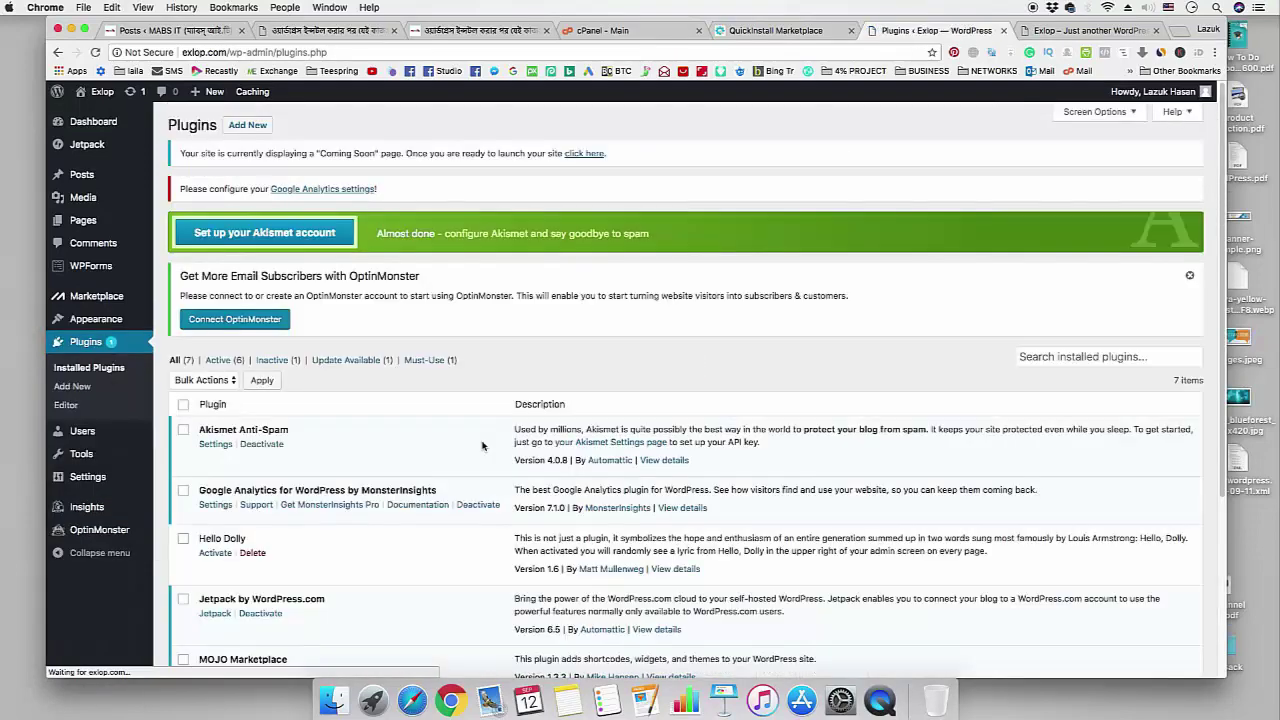
- Bulk-deactivate all seven installed plugins
scroll(481, 445, "down", 2)
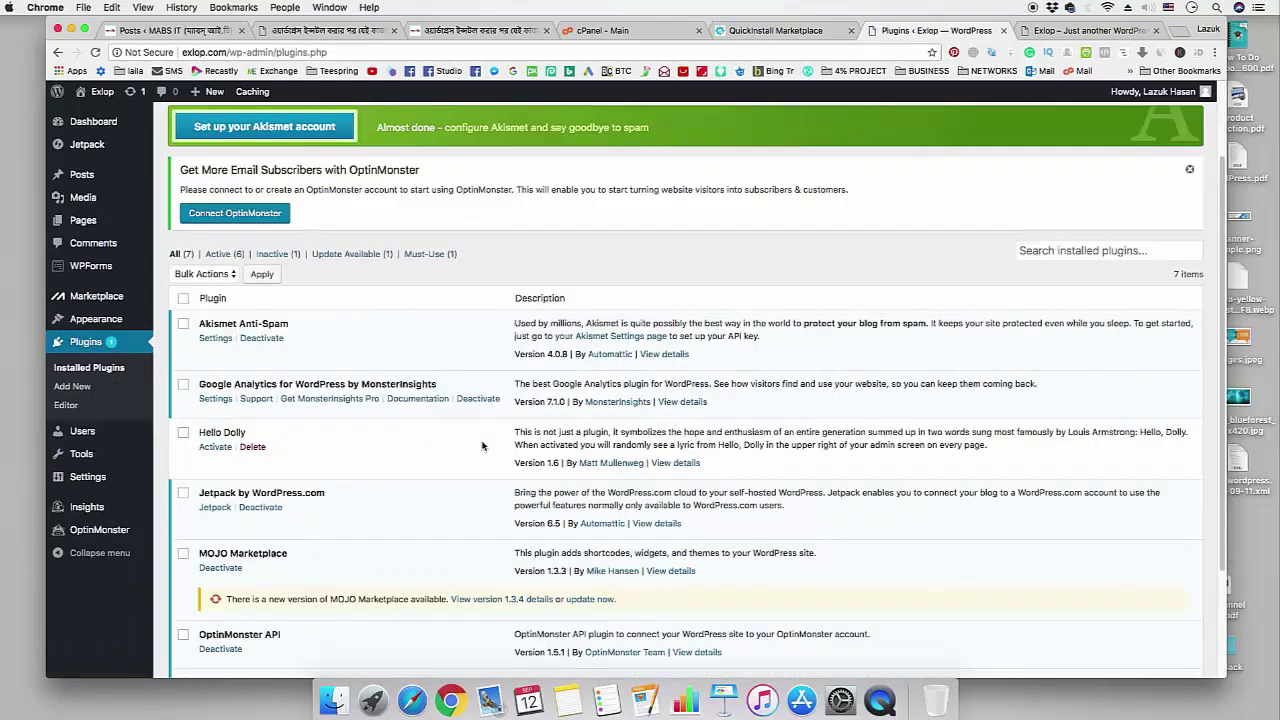
left_click(184, 300)
left_click(212, 278)
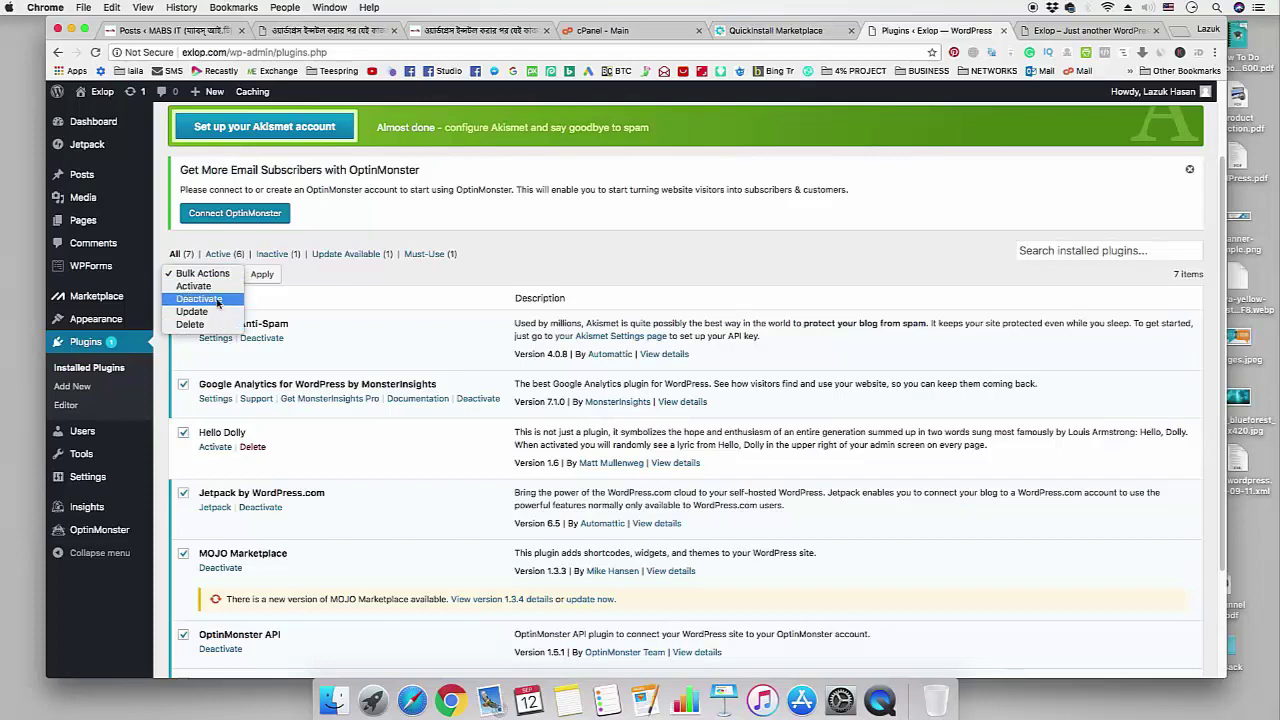
key("Escape")
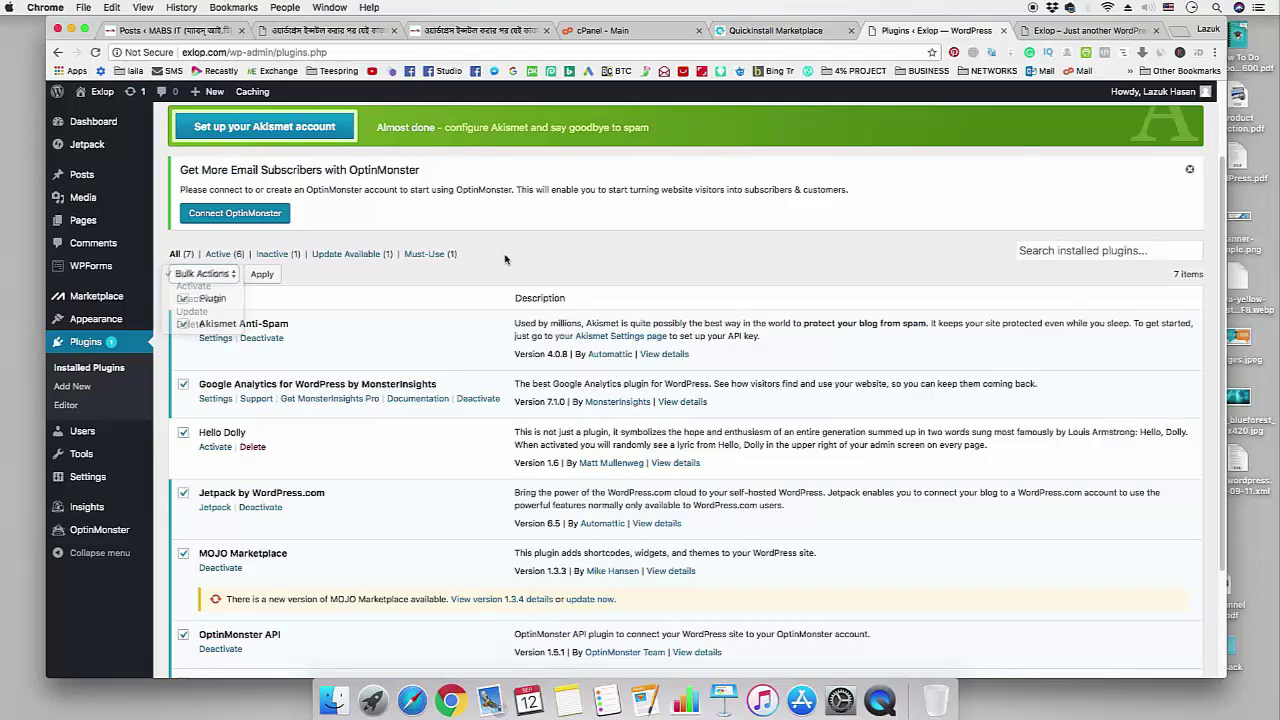
scroll(508, 266, "down", 3)
scroll(508, 266, "up", 5)
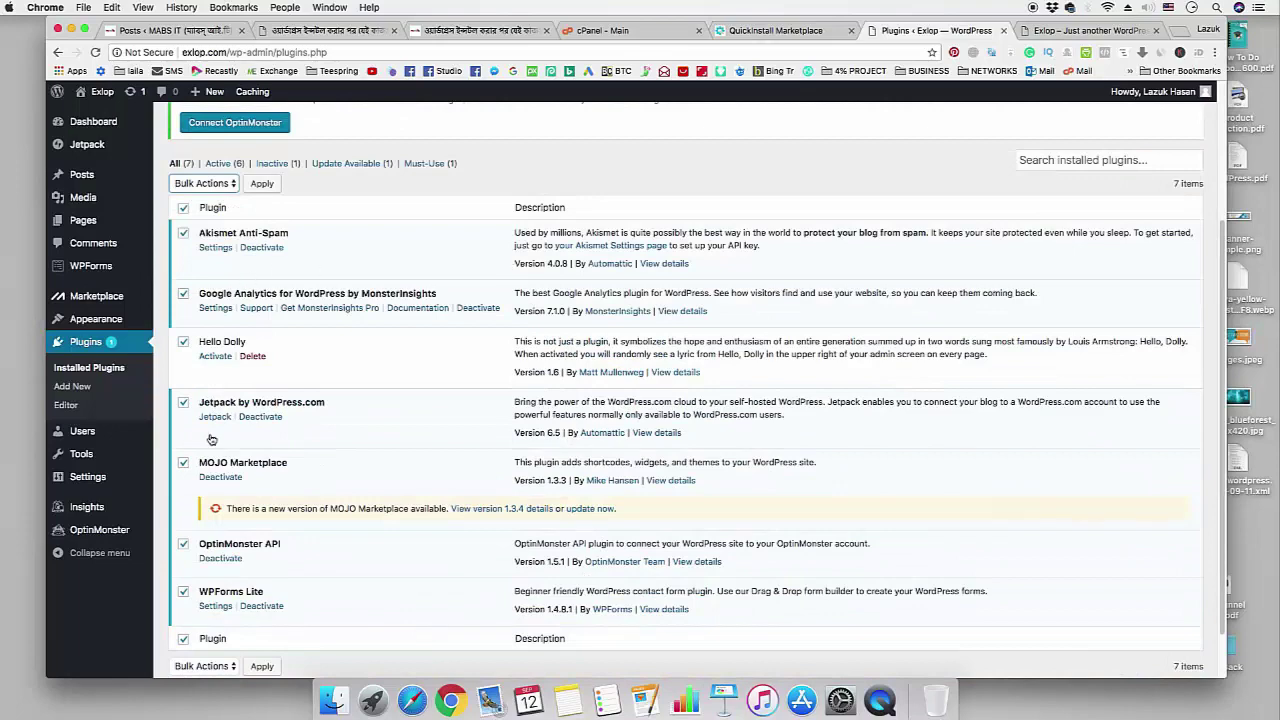
scroll(256, 420, "up", 2)
left_click(208, 282)
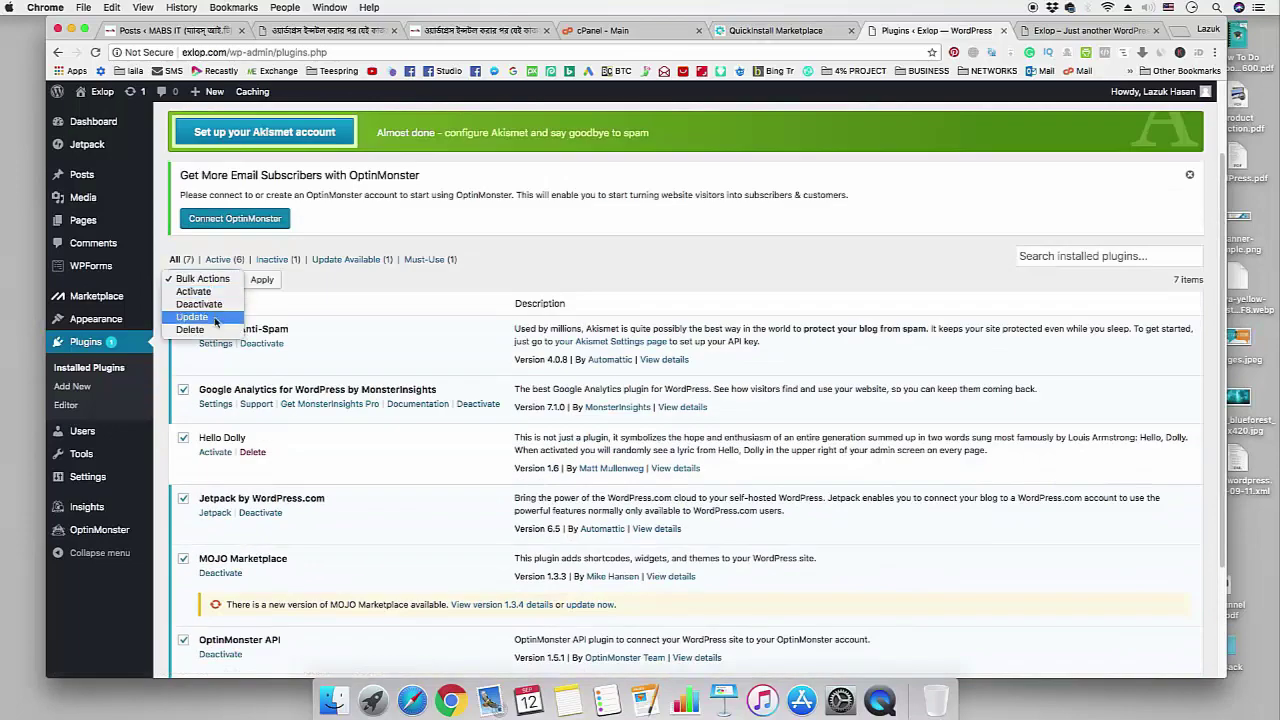
left_click(215, 303)
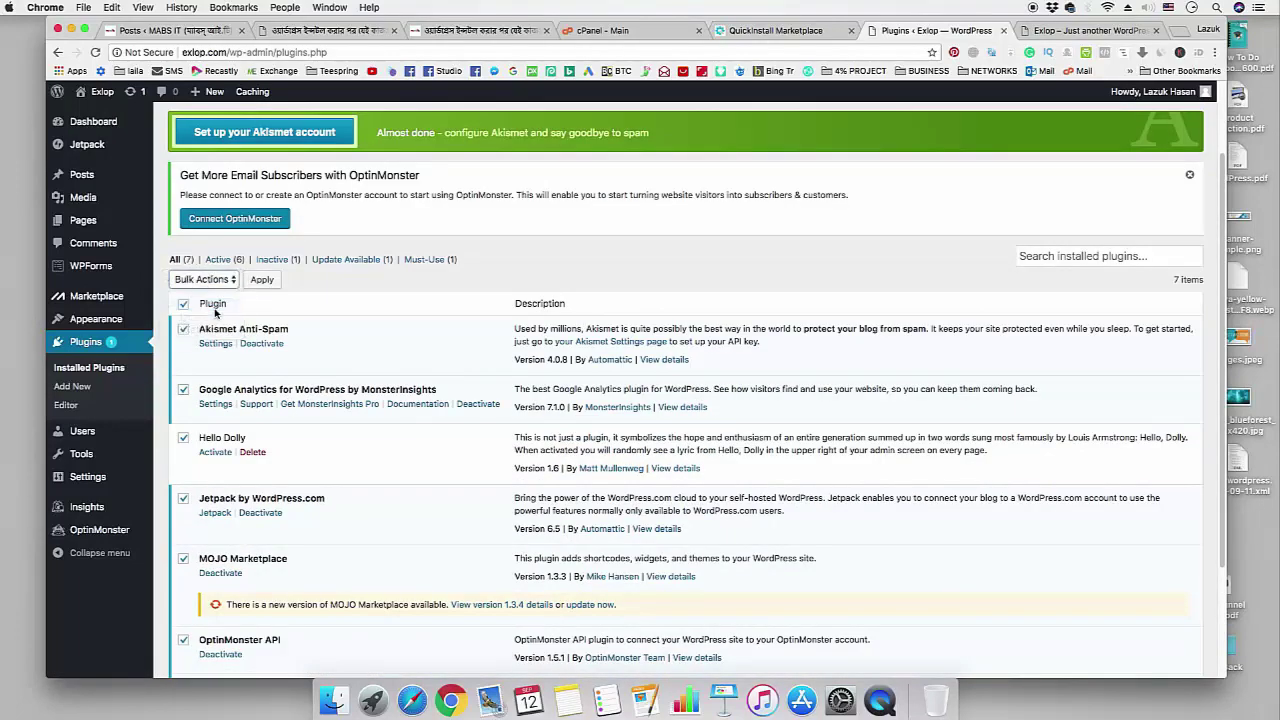
left_click(262, 281)
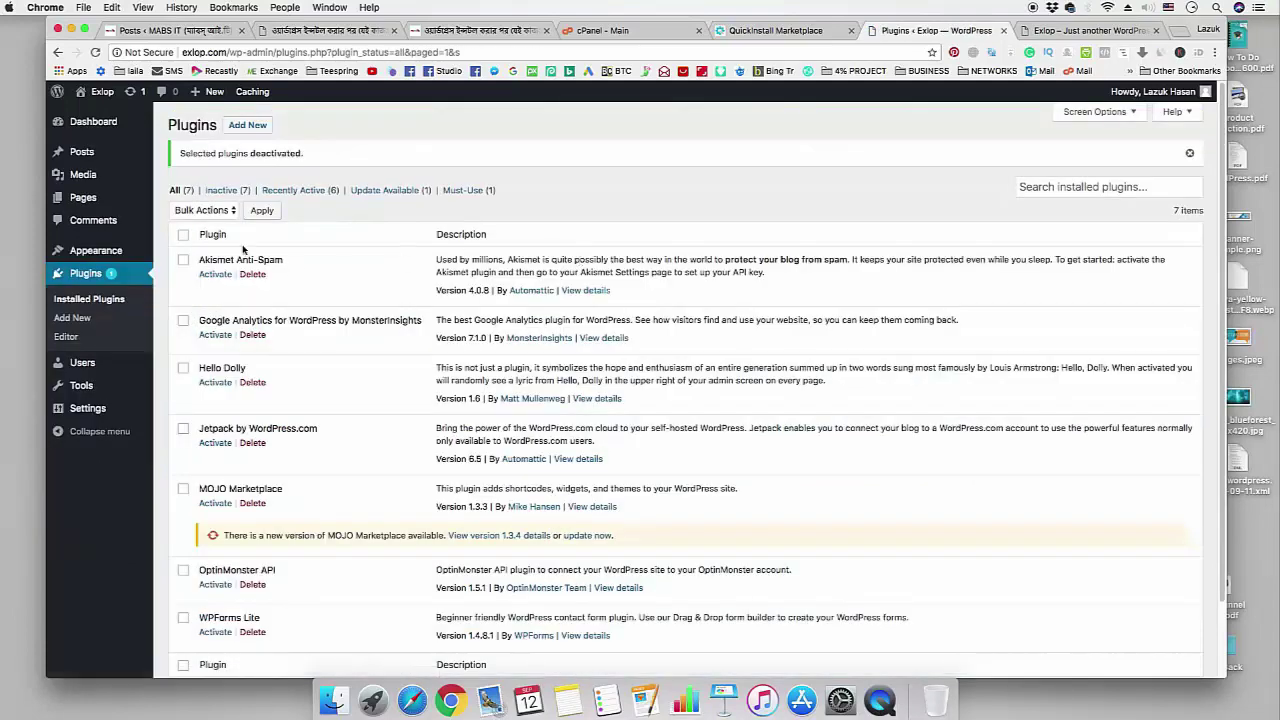
- Bulk-delete all seven deactivated plugins and their data
left_click(183, 234)
left_click(204, 211)
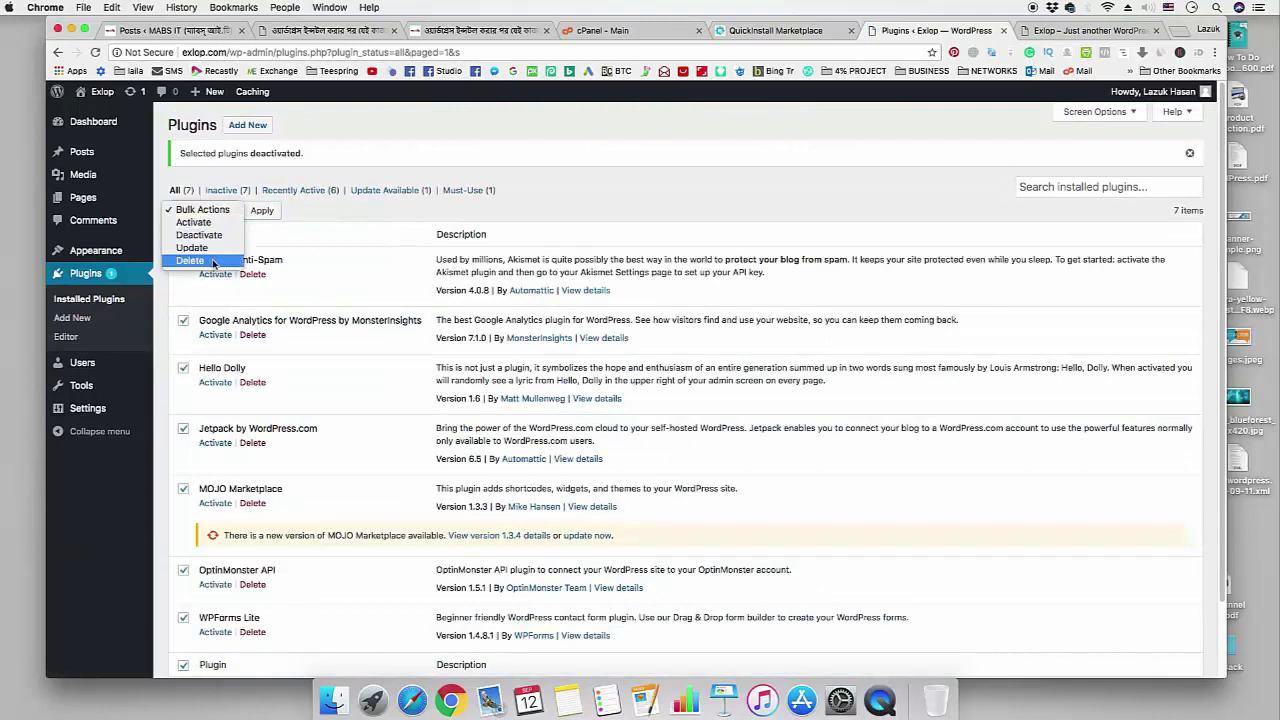
left_click(212, 261)
left_click(262, 211)
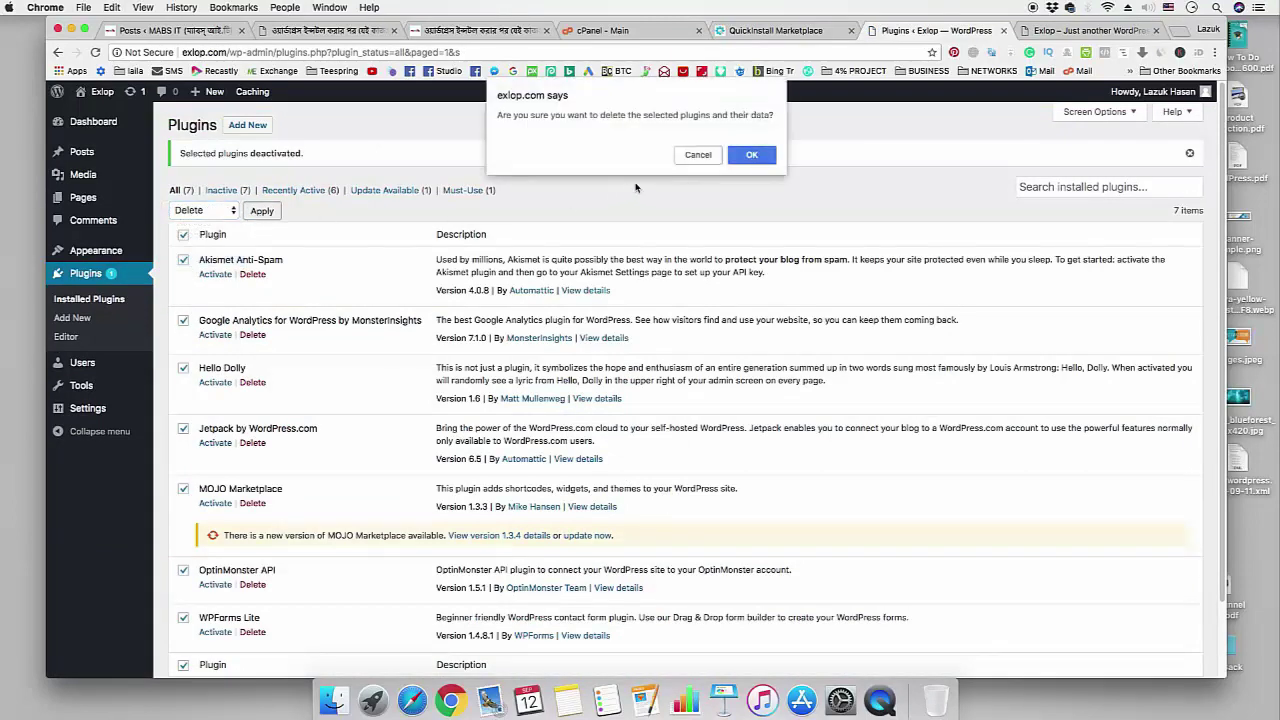
left_click(752, 157)
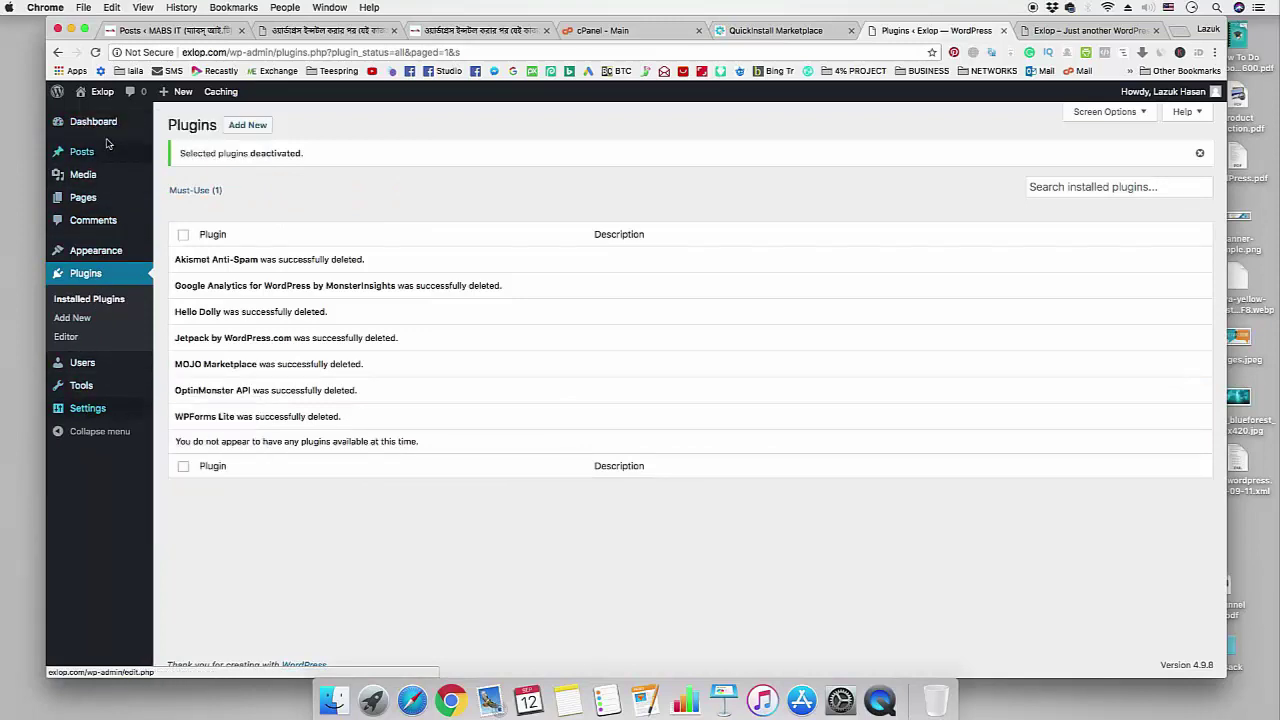
- Mark the comment-settings step in the tutorial checklist
mouse_move(108, 133)
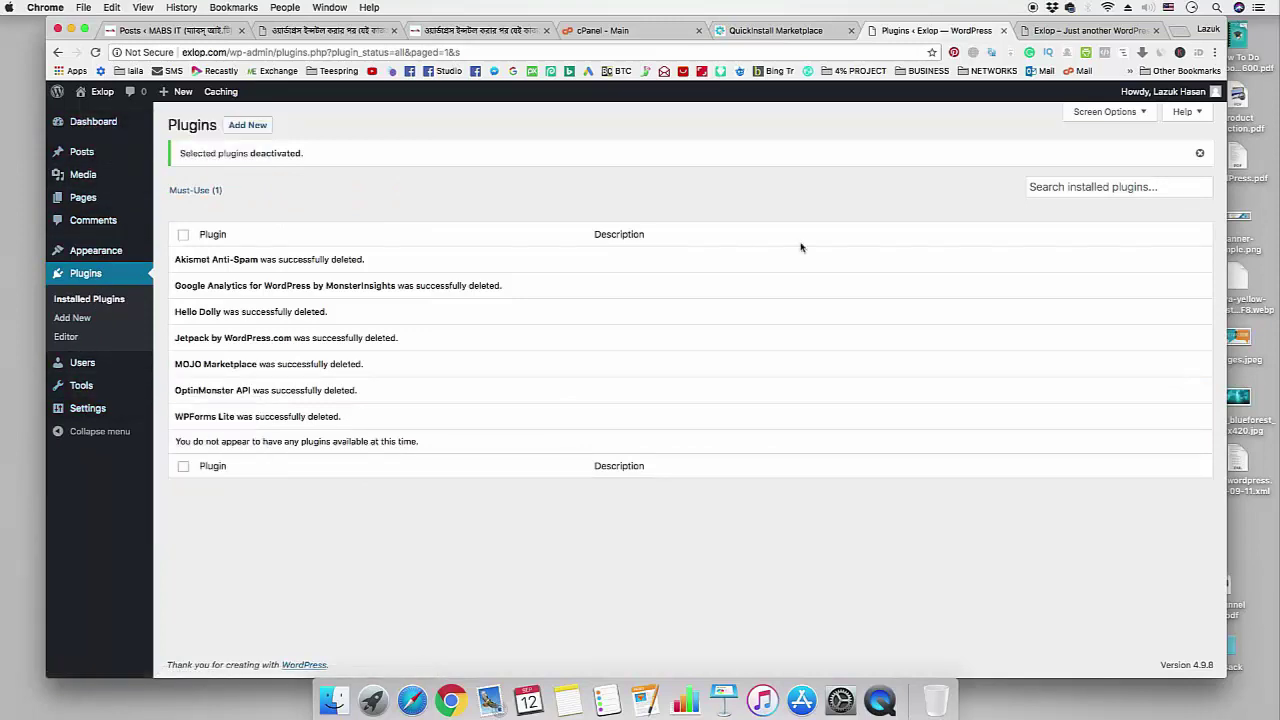
left_click(476, 30)
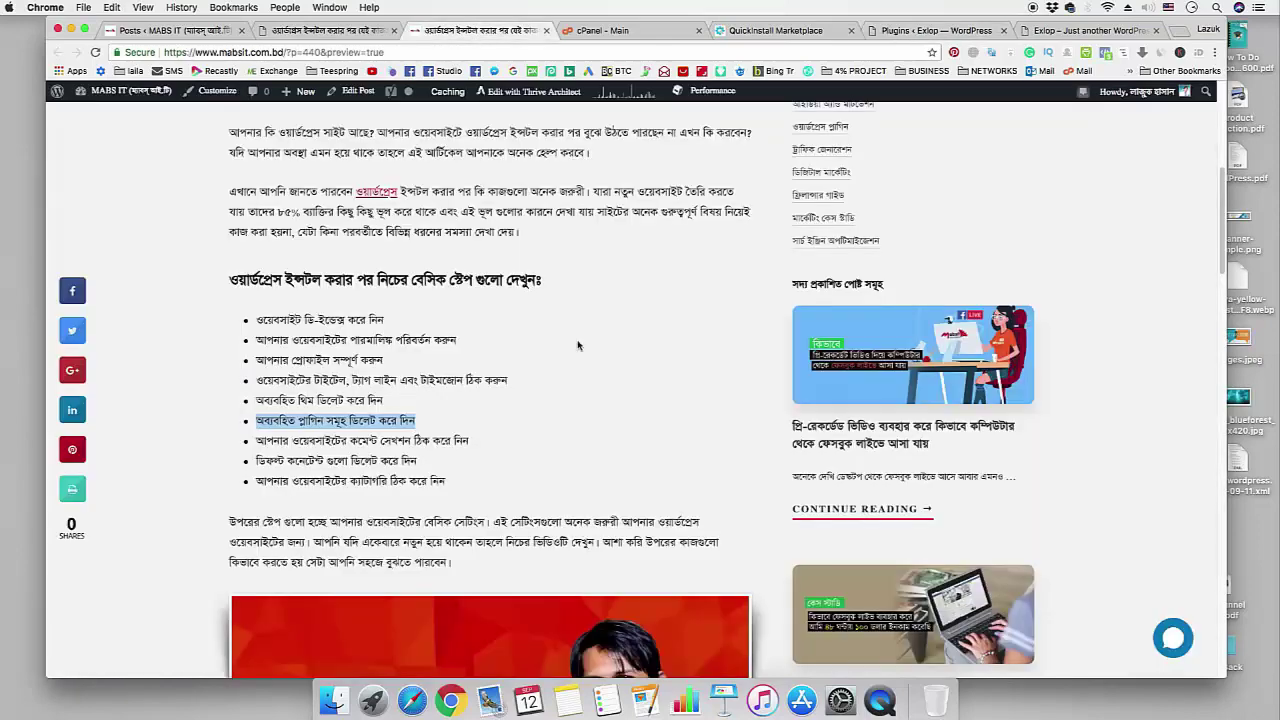
scroll(575, 347, "down", 1)
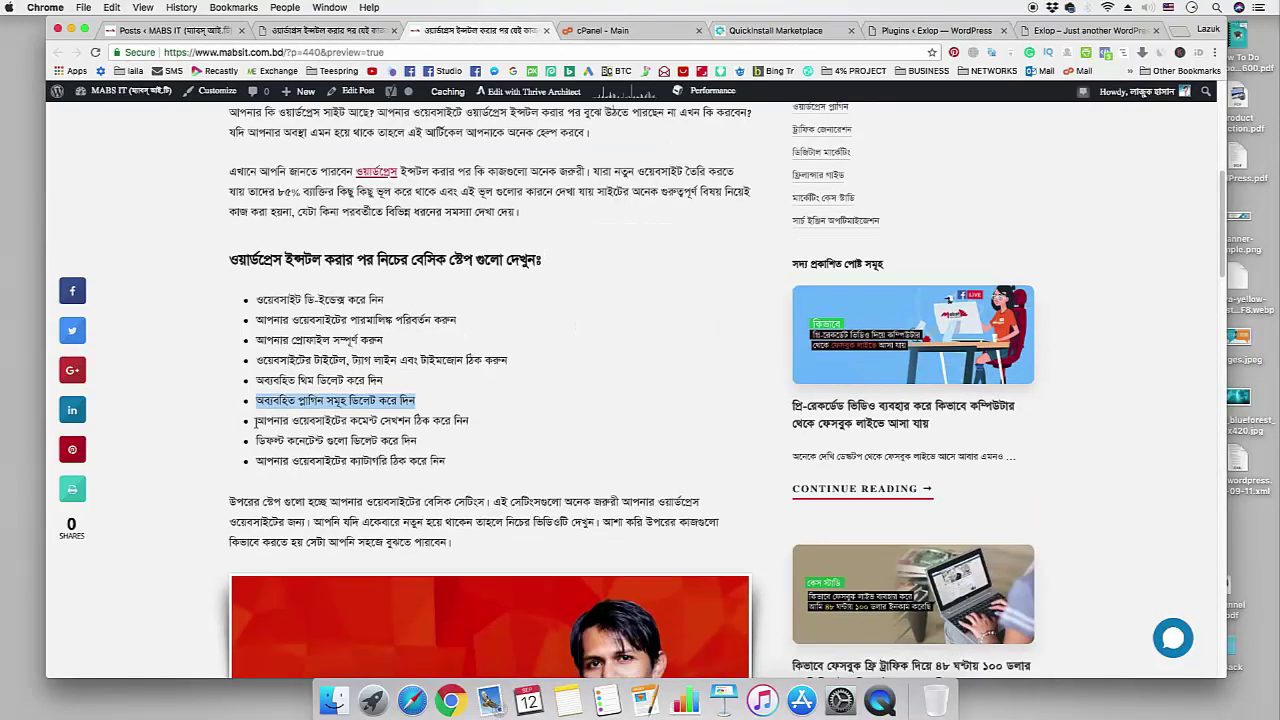
left_click_drag(256, 421, 474, 425)
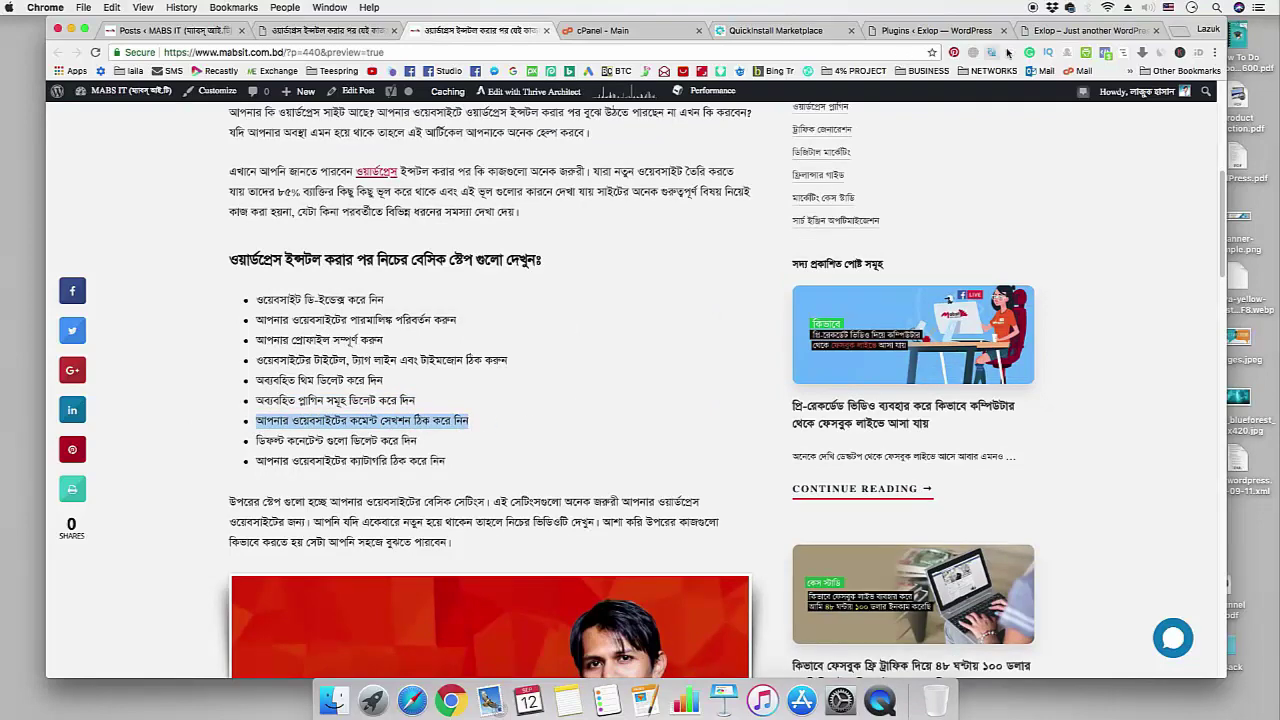
- Move the sample comment on Hello world! to the Trash via Bulk Actions
left_click(925, 31)
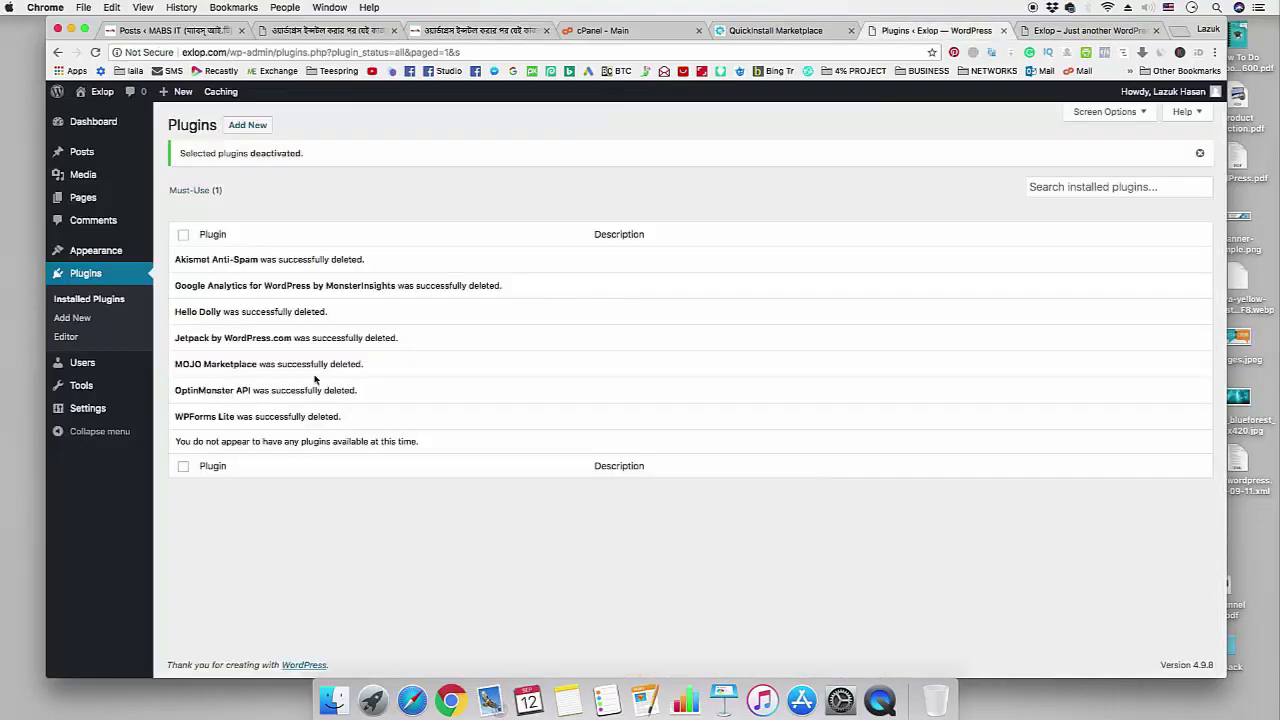
left_click(95, 220)
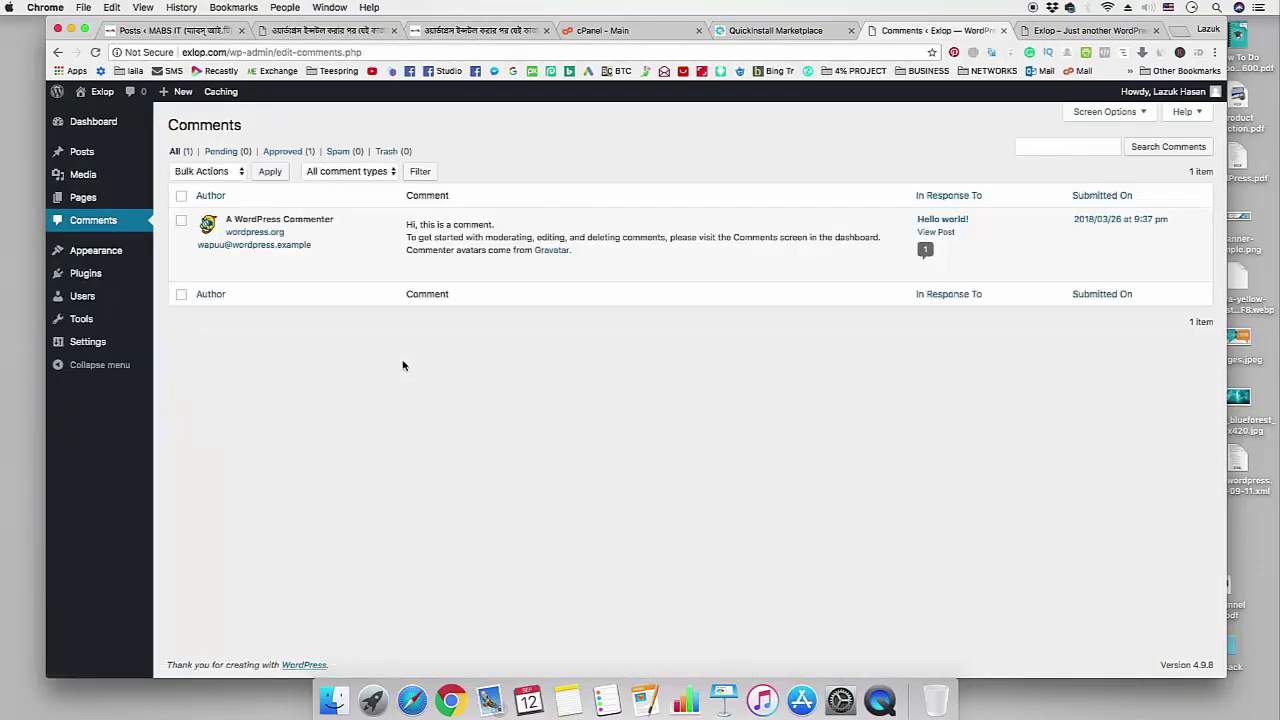
mouse_move(409, 218)
left_click(182, 223)
left_click(234, 176)
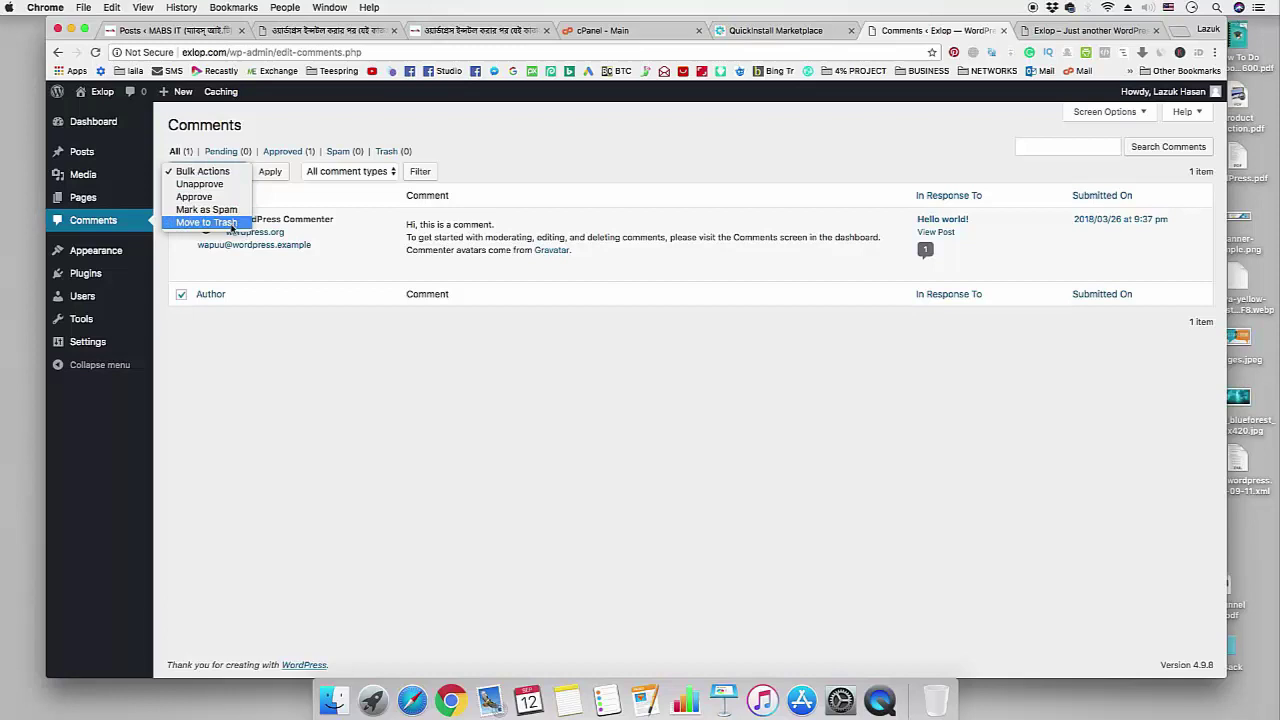
left_click(229, 222)
left_click(270, 172)
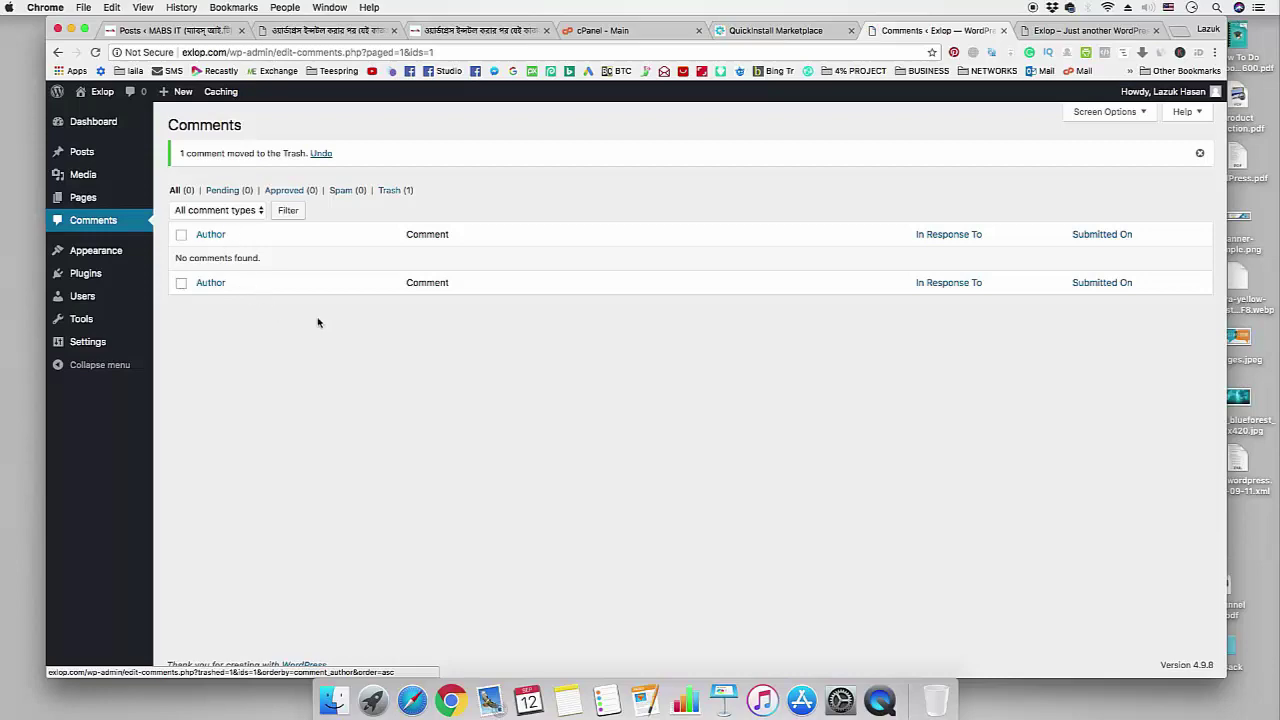
- Mark the delete-default-content step in the checklist and return to Comments
left_click(470, 30)
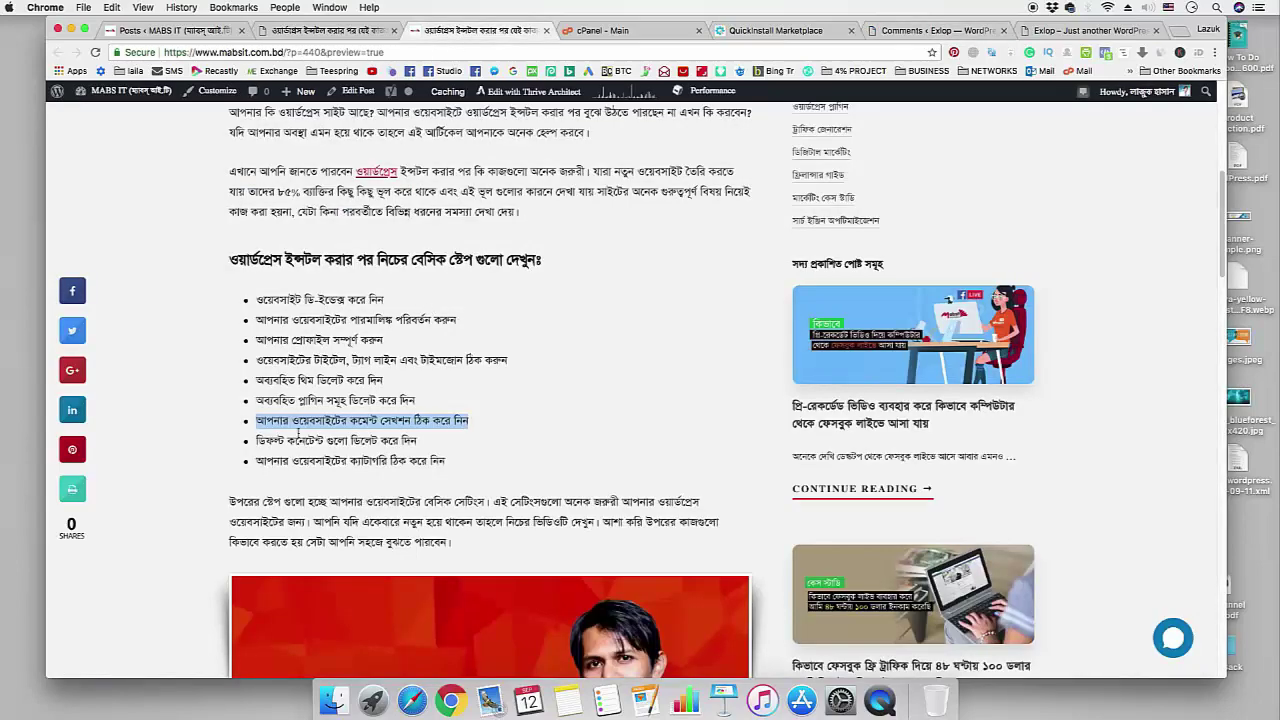
left_click_drag(258, 440, 419, 443)
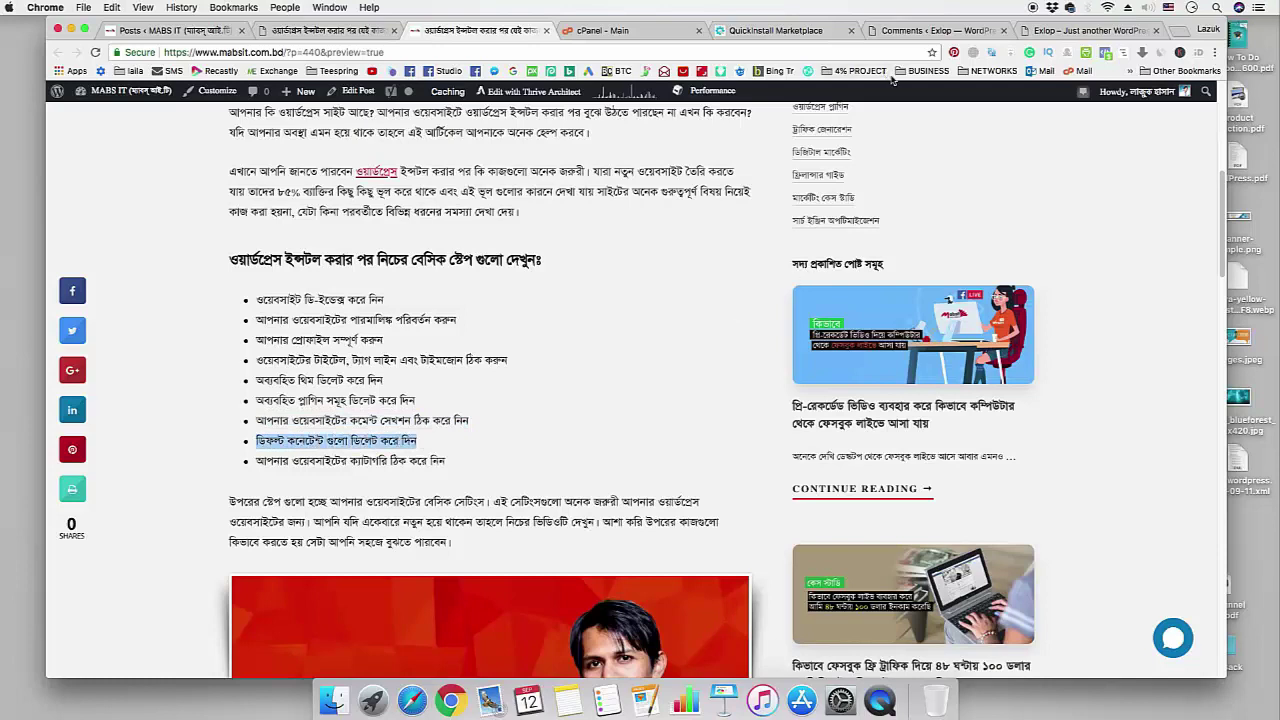
left_click(935, 30)
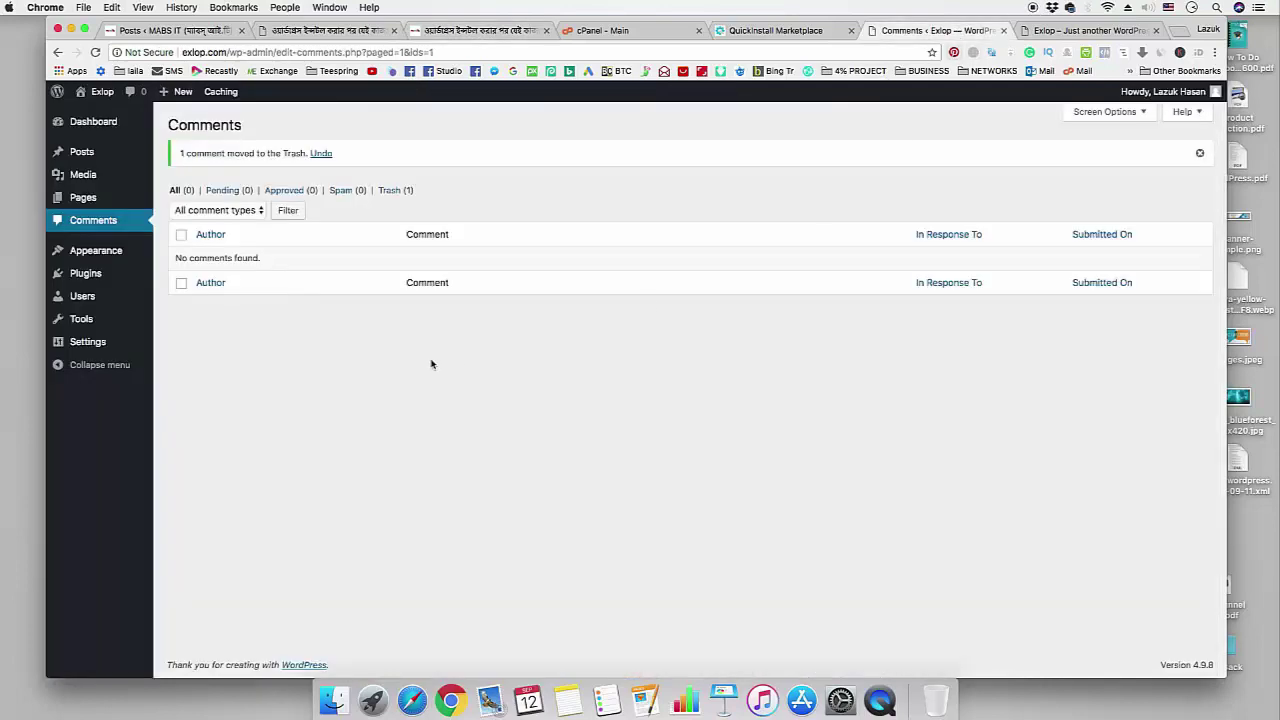
- Trash the Hello world! post using Bulk Actions > Move to Trash
left_click(82, 152)
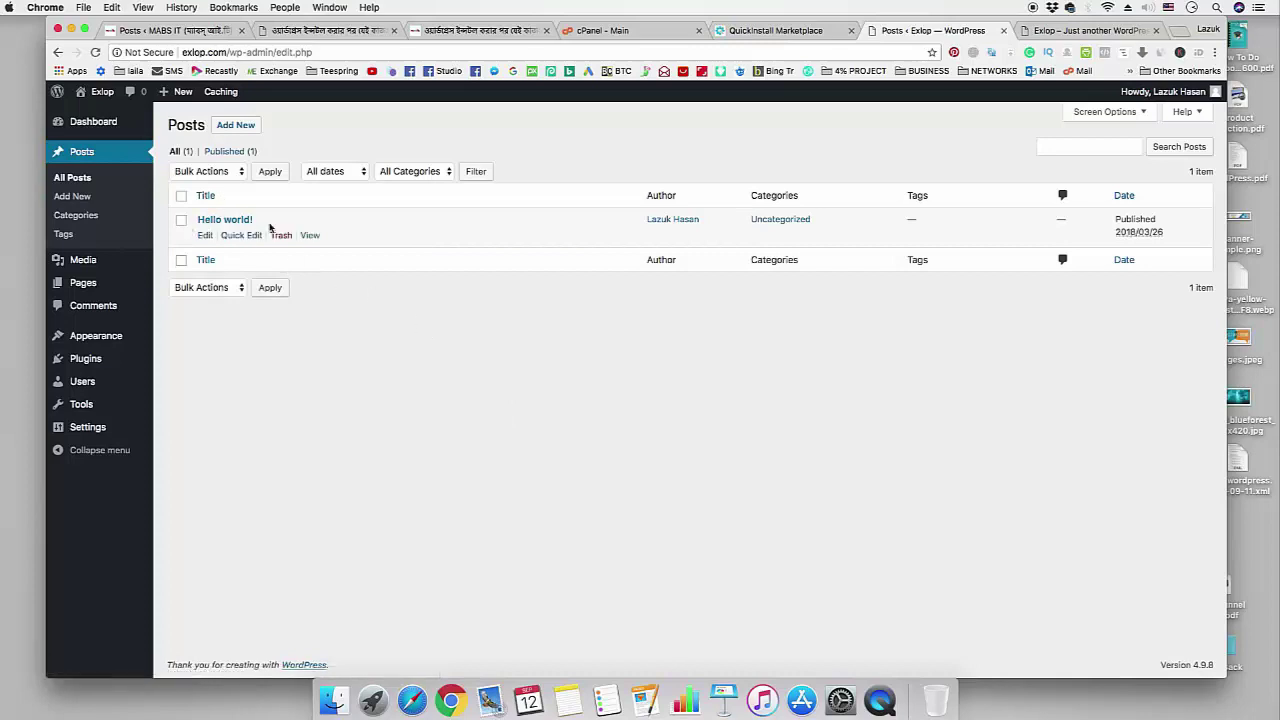
left_click(181, 220)
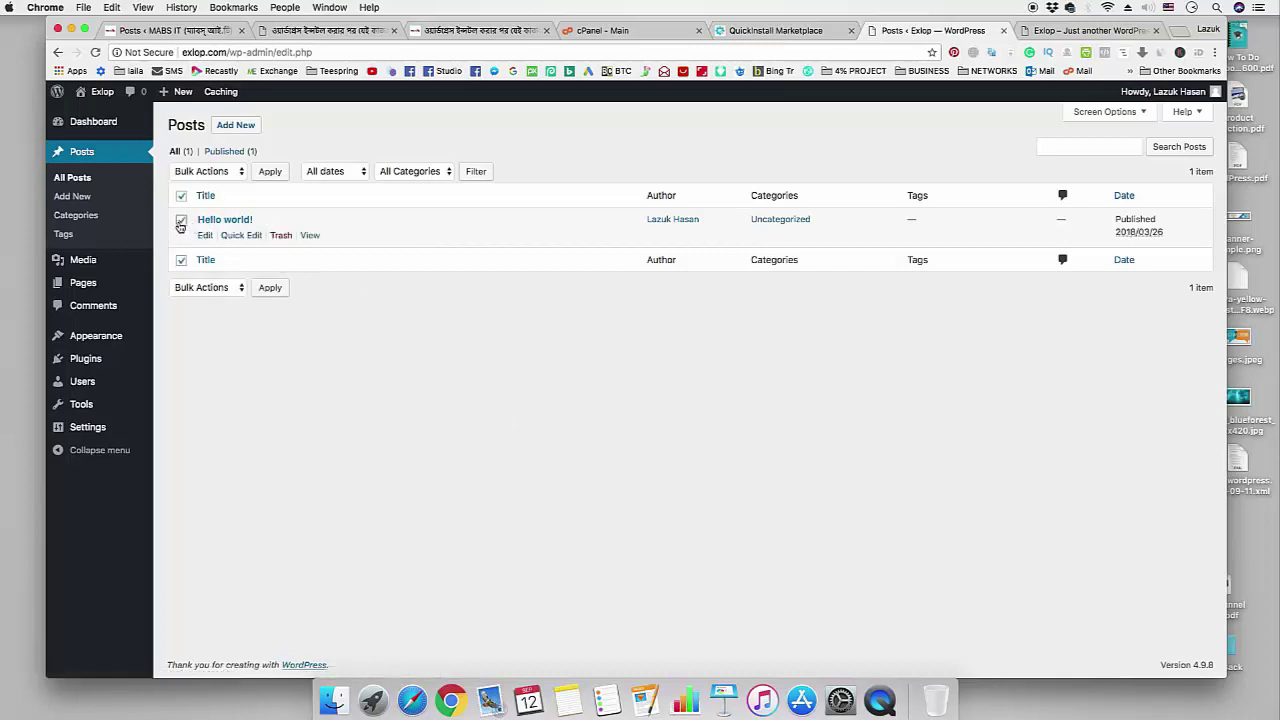
left_click(204, 287)
left_click(206, 311)
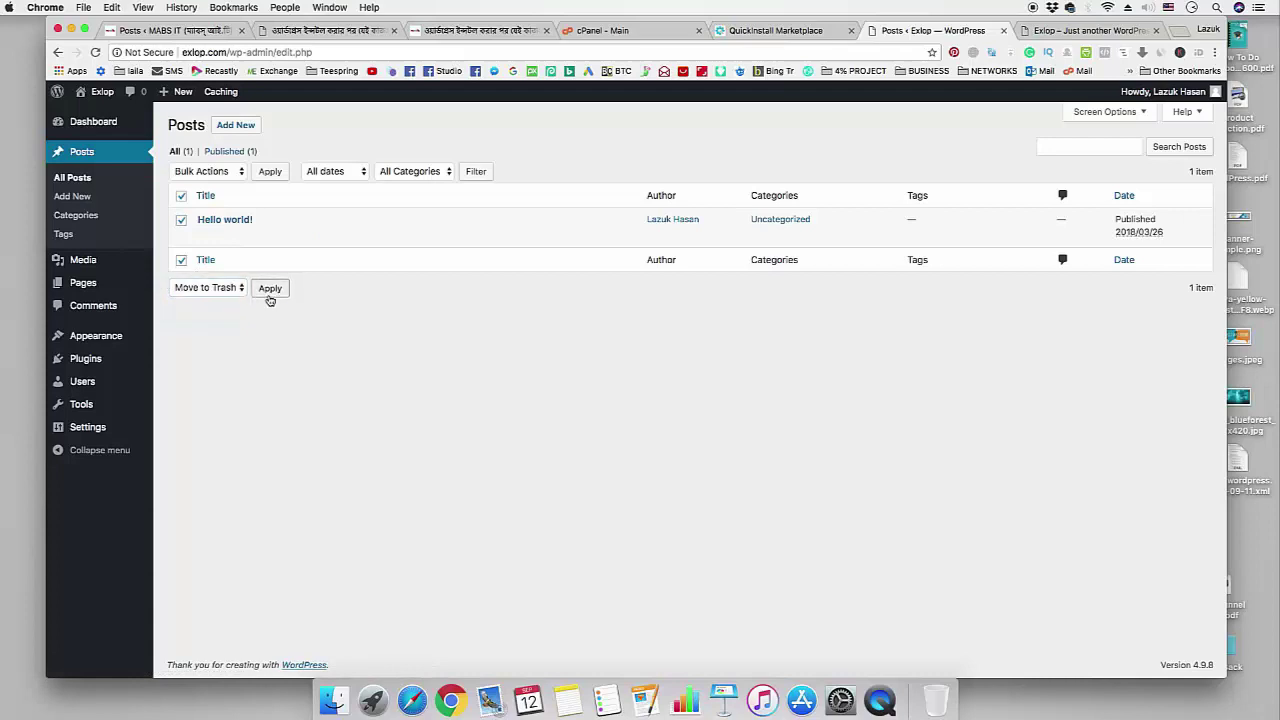
left_click(269, 293)
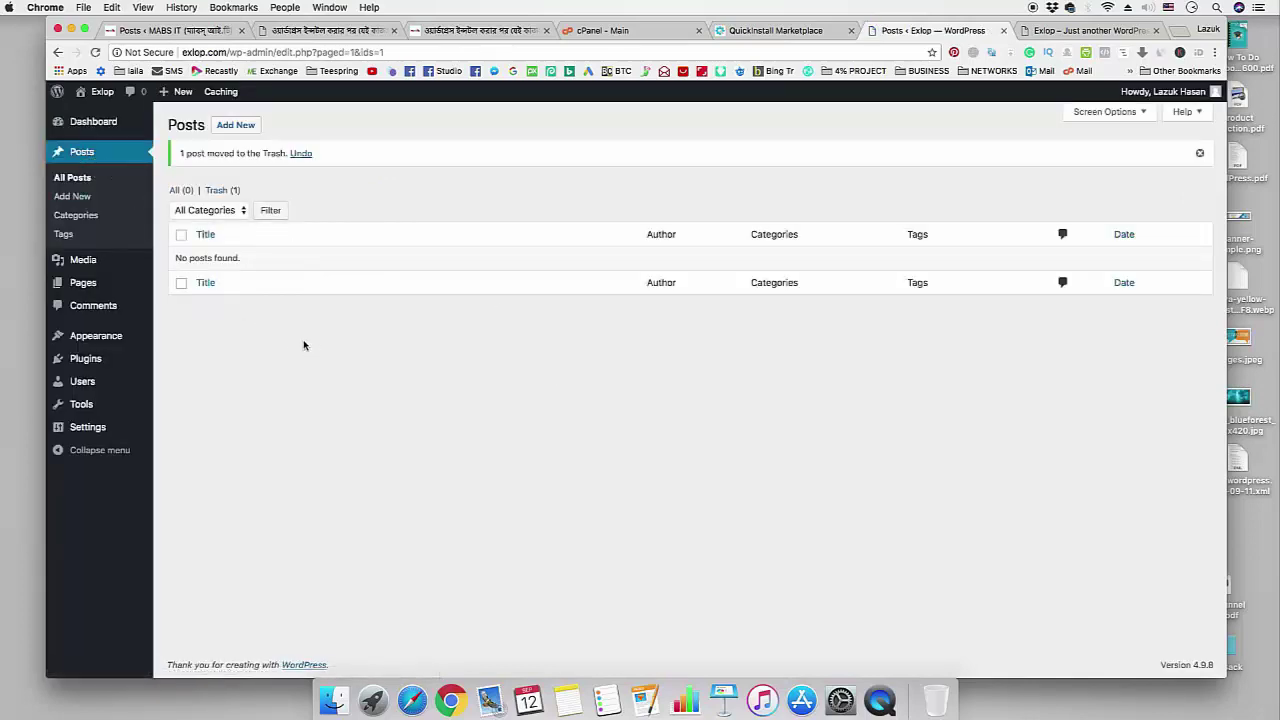
- Move both default pages, Sample Page and WPForms Preview, to the Trash
left_click(126, 284)
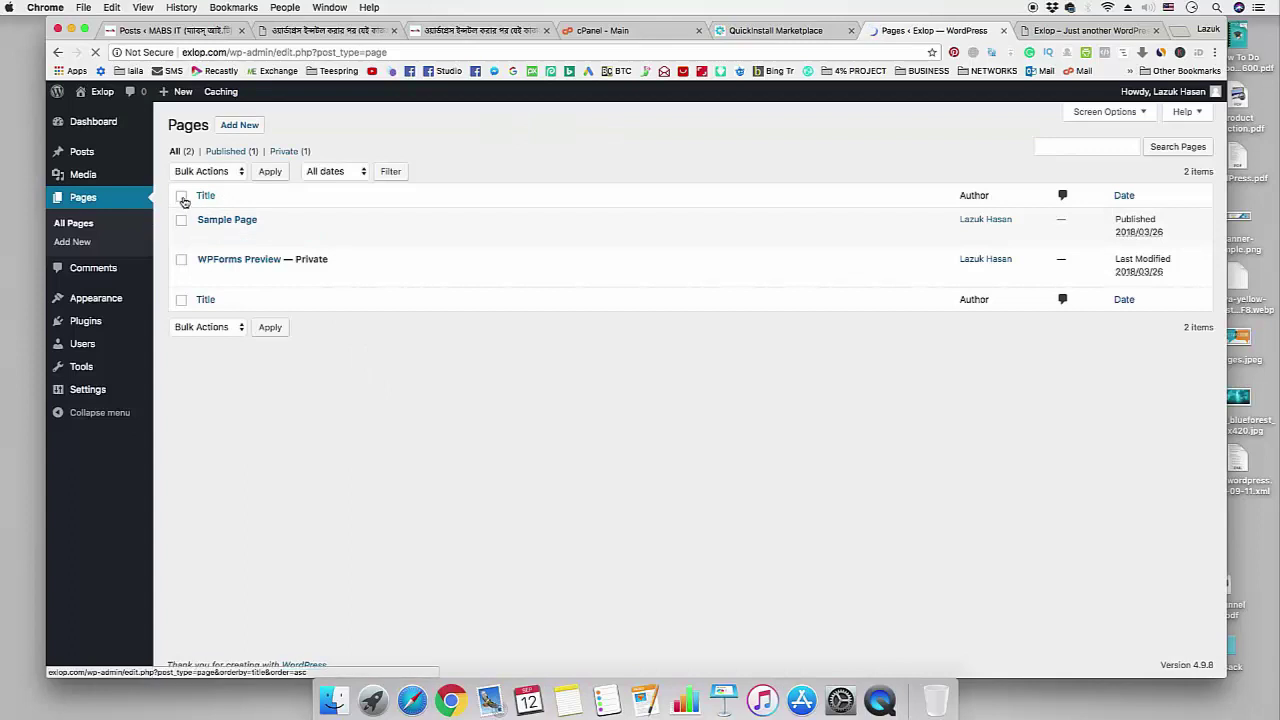
left_click(218, 330)
left_click(214, 349)
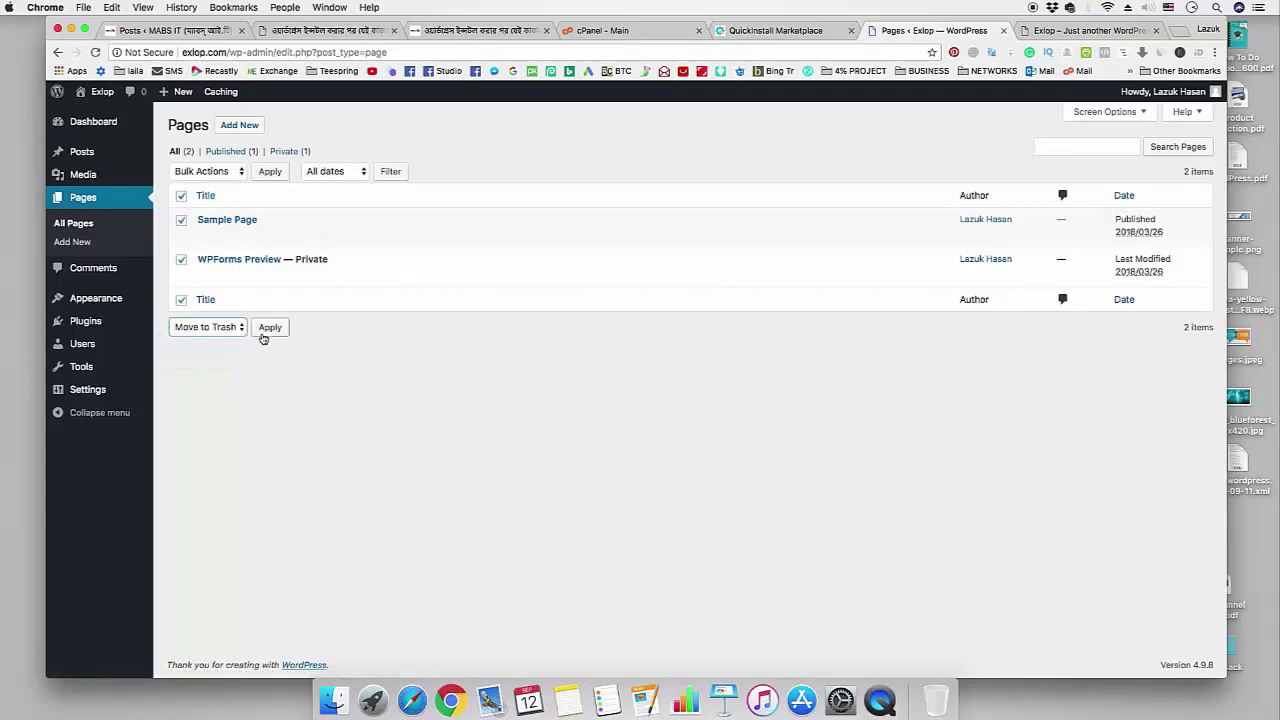
left_click(268, 328)
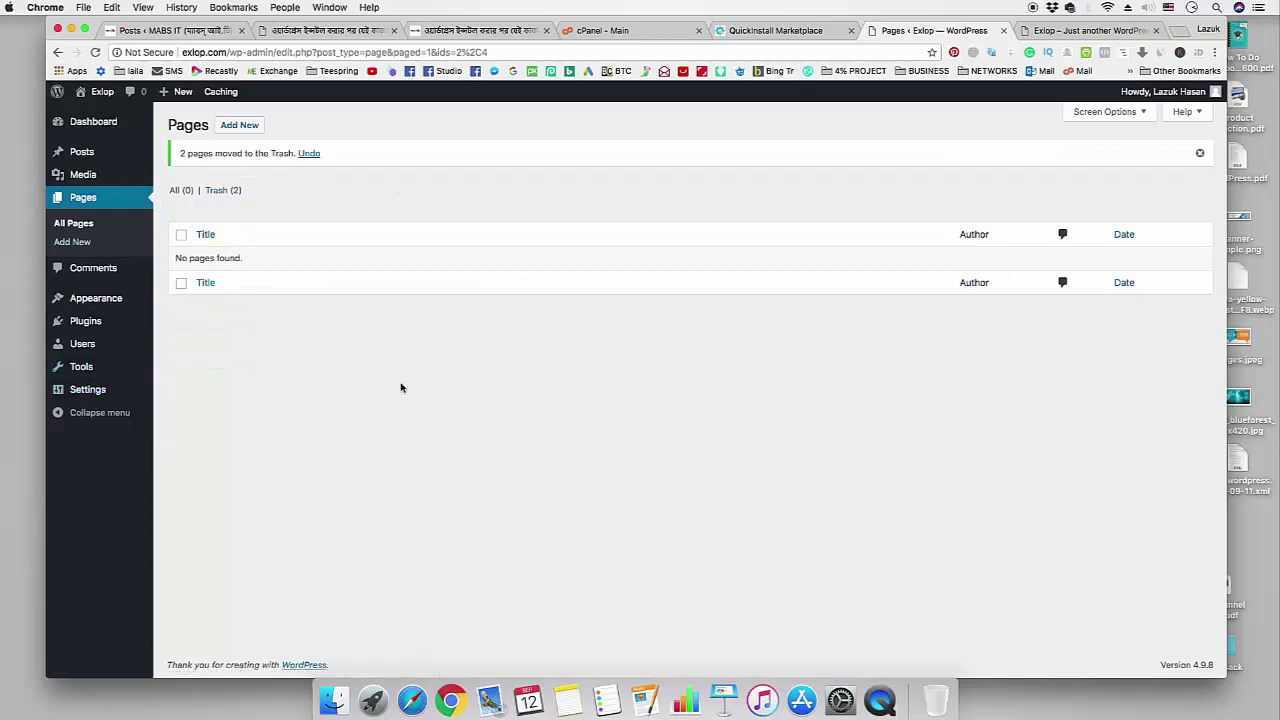
- Highlight the fix-categories step in the tutorial checklist, then clear it
left_click(469, 32)
scroll(456, 350, "down", 1)
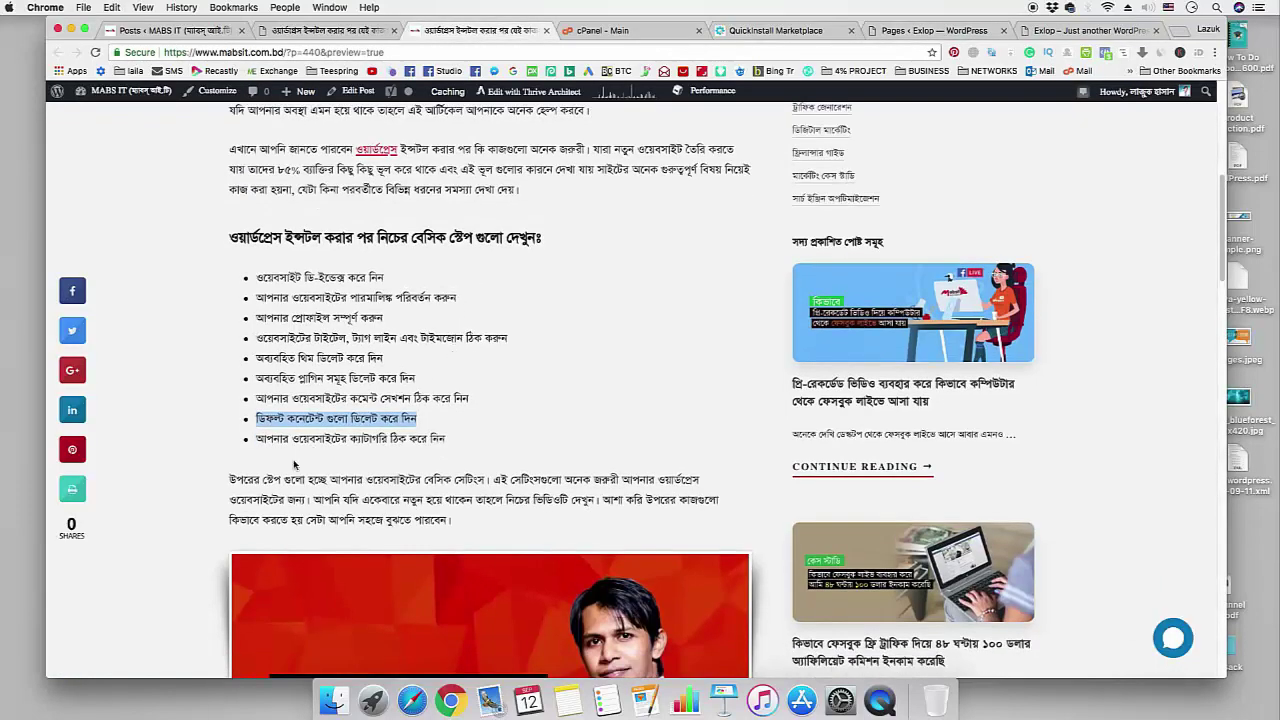
left_click_drag(258, 440, 446, 440)
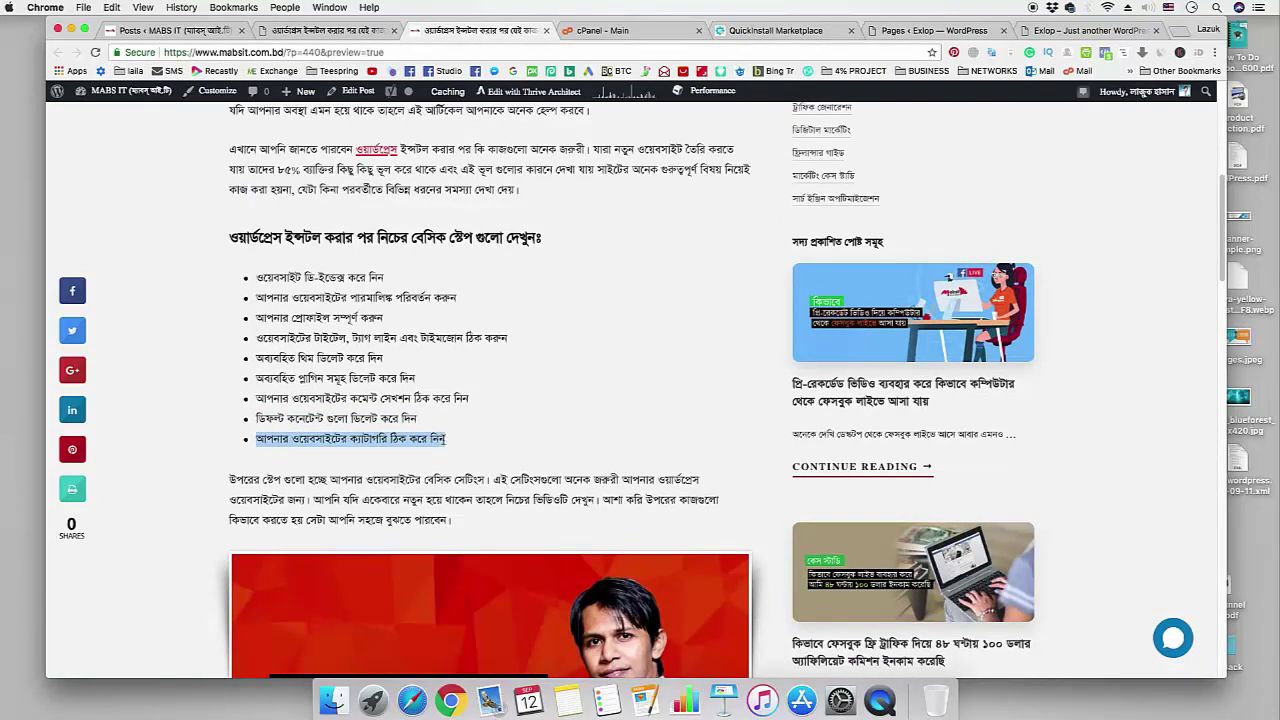
left_click(451, 445)
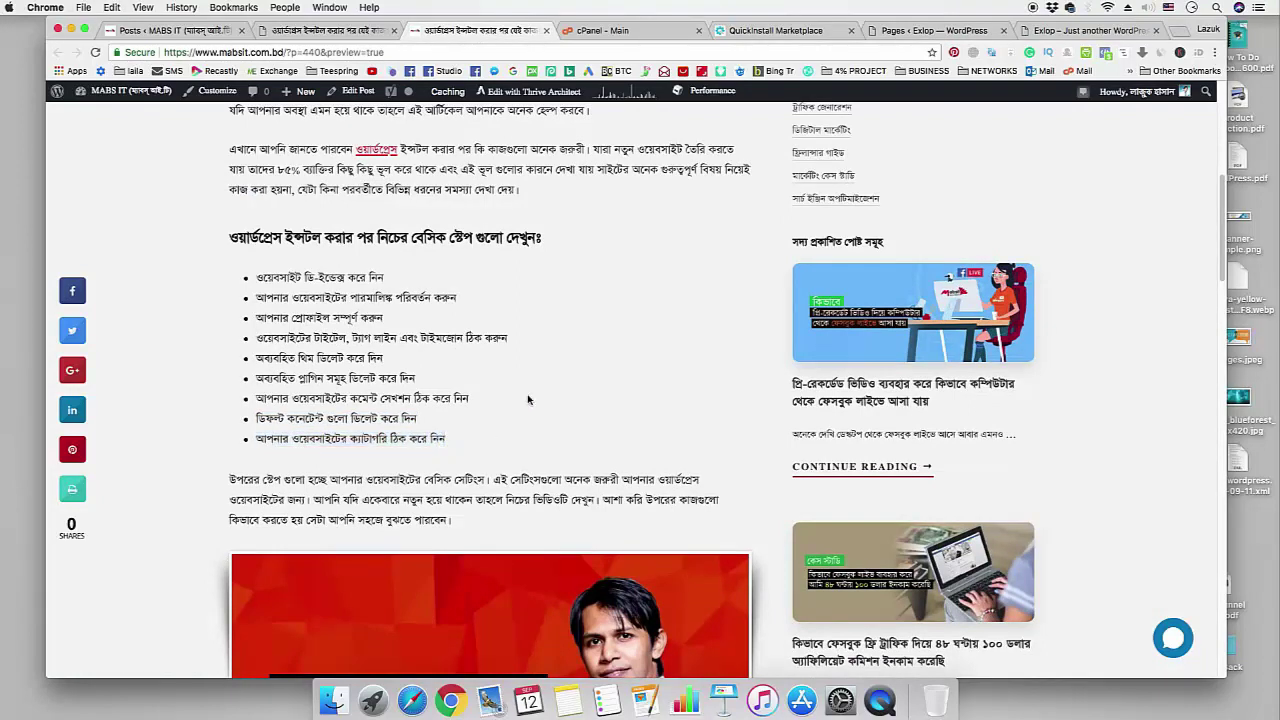
- Edit the Uncategorized category: name MAKE MONEY, slug MAKEMONEY, then Update
left_click(932, 30)
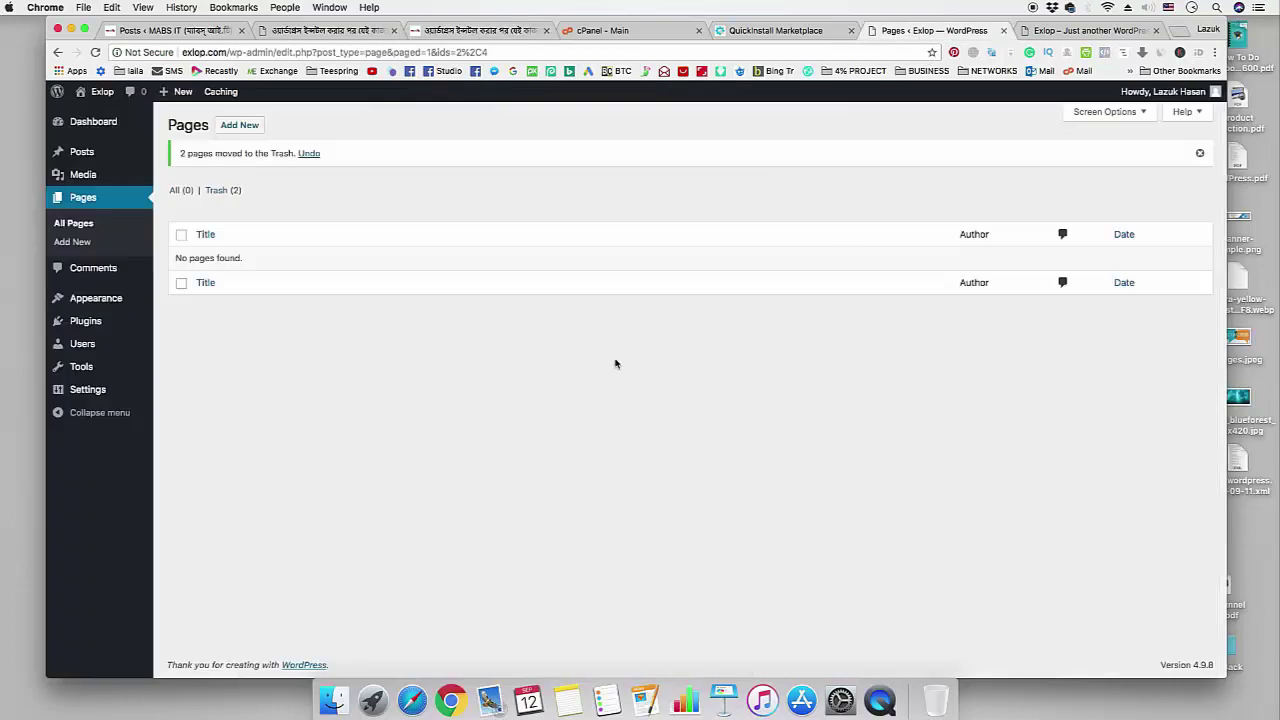
mouse_move(100, 160)
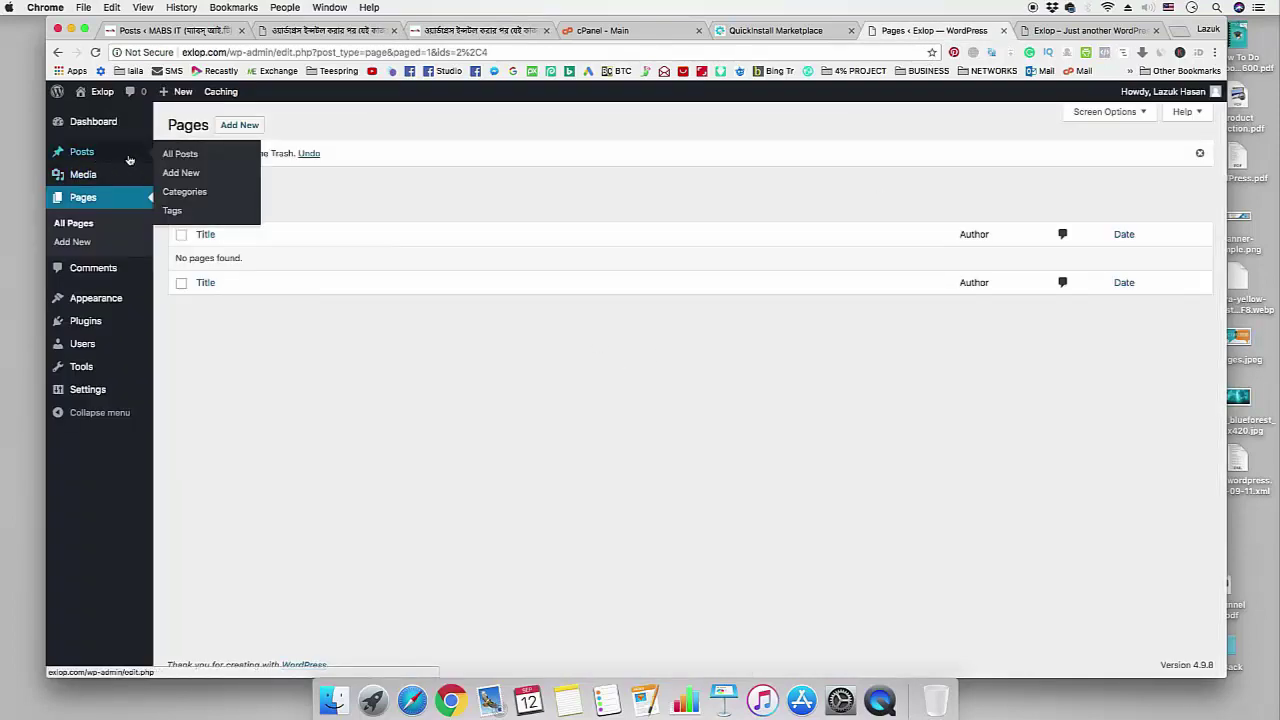
left_click(190, 197)
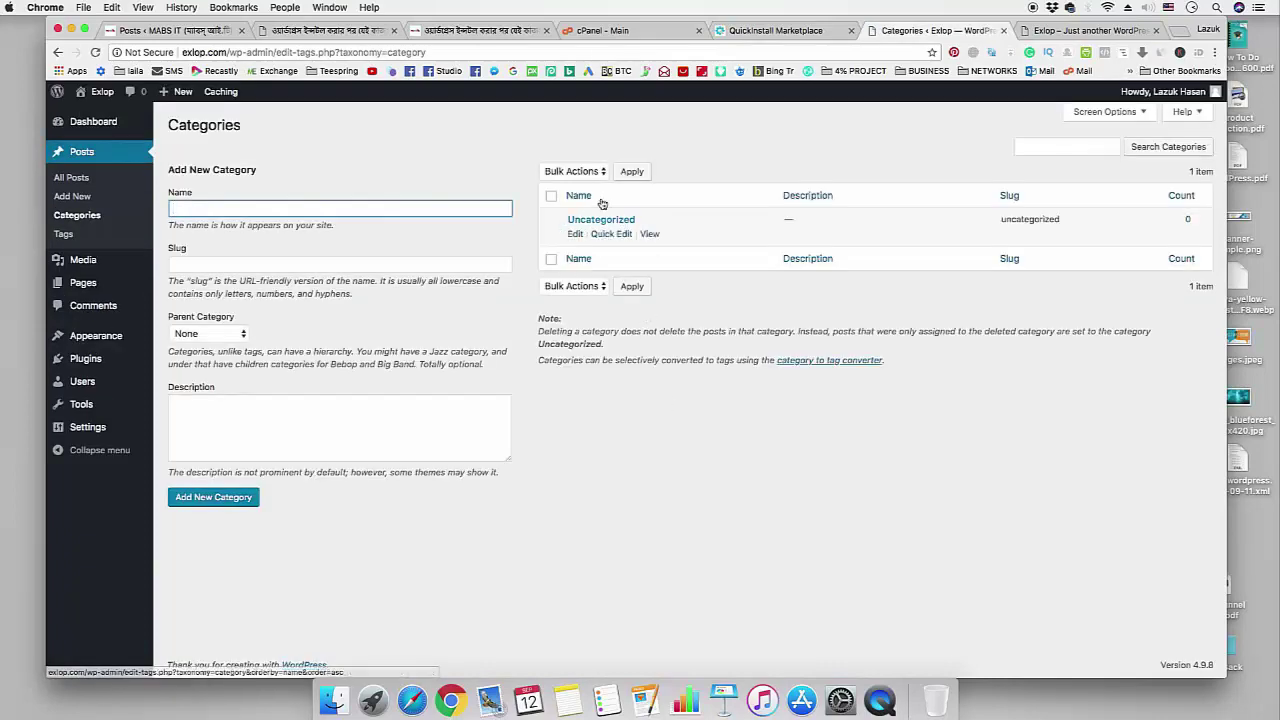
mouse_move(610, 228)
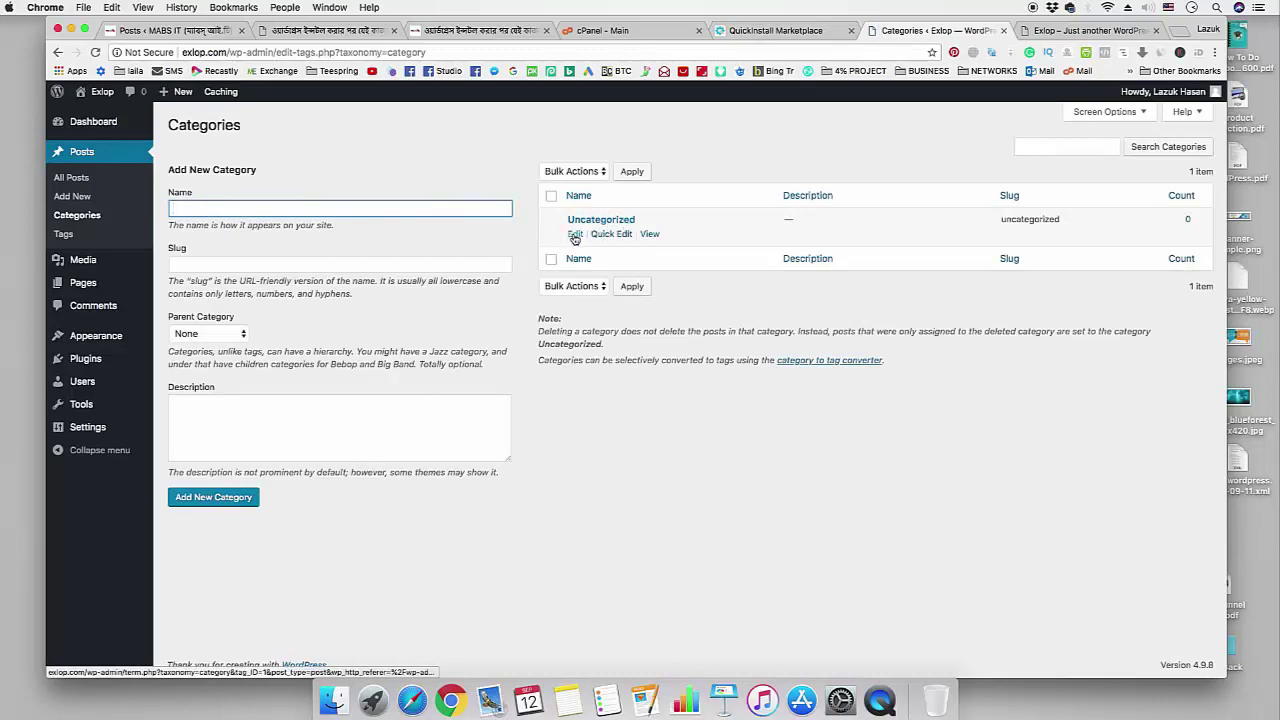
left_click(575, 234)
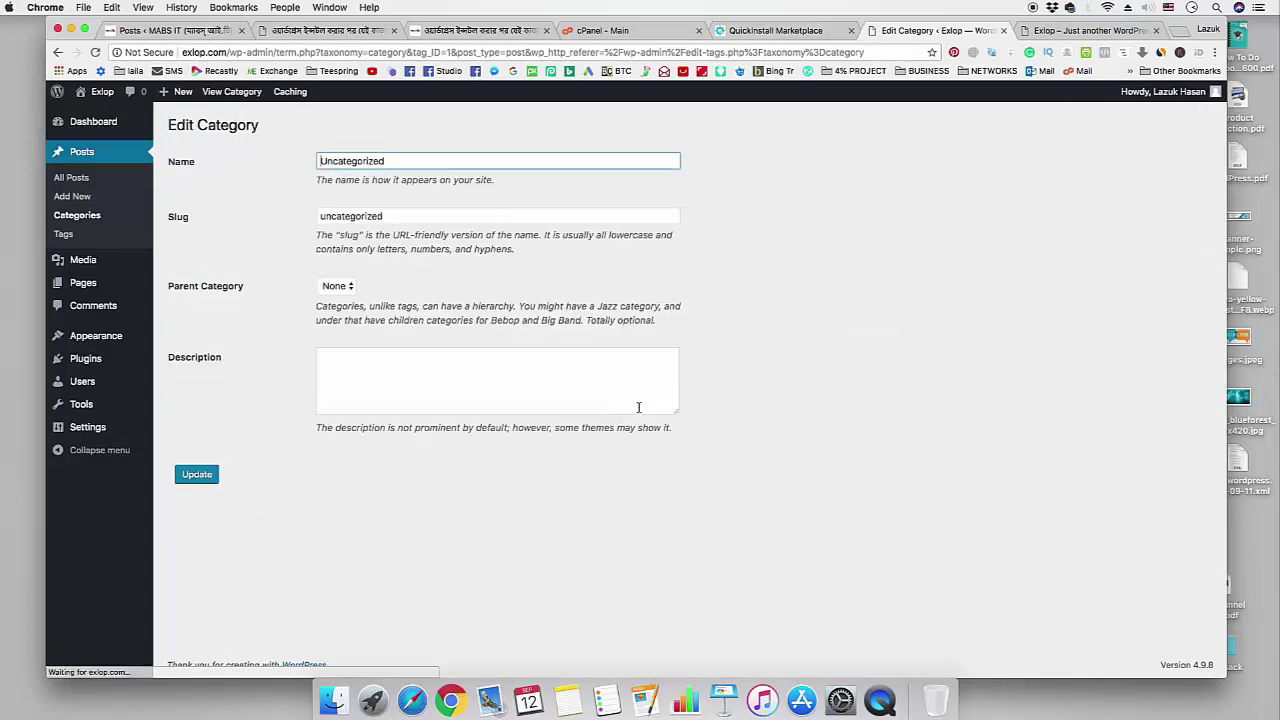
left_click_drag(404, 166, 298, 170)
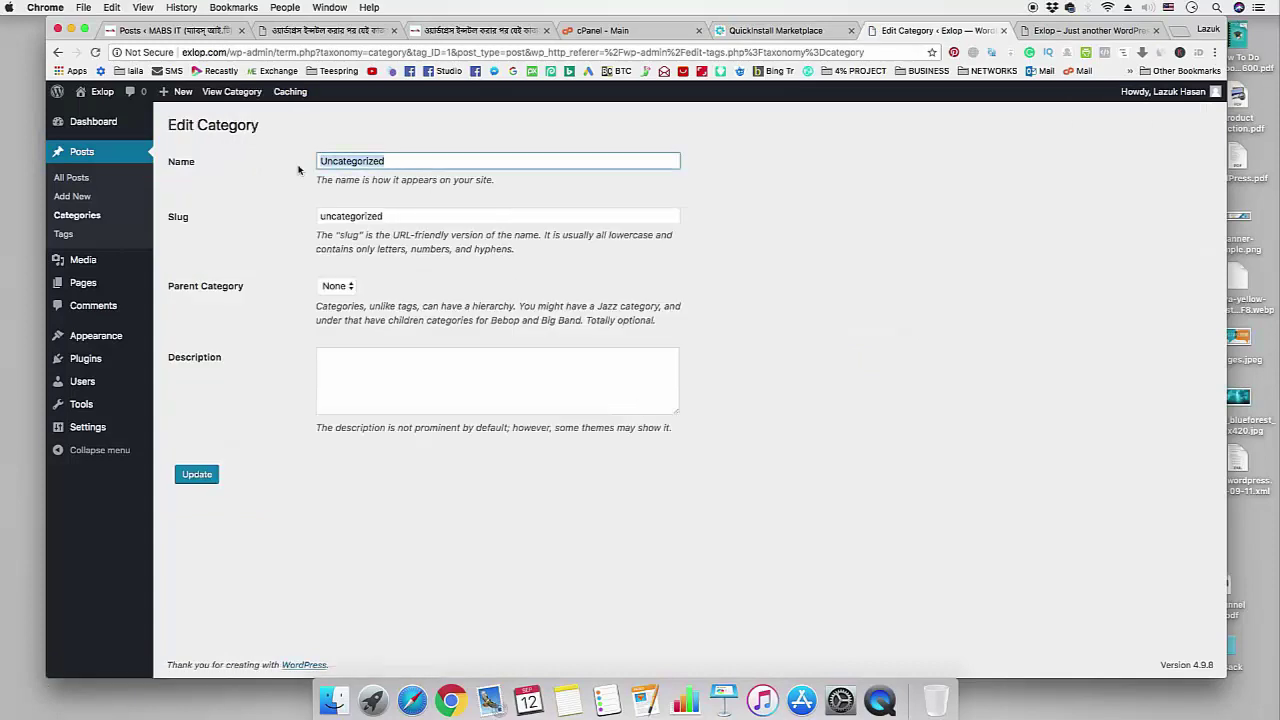
type("MAKE ")
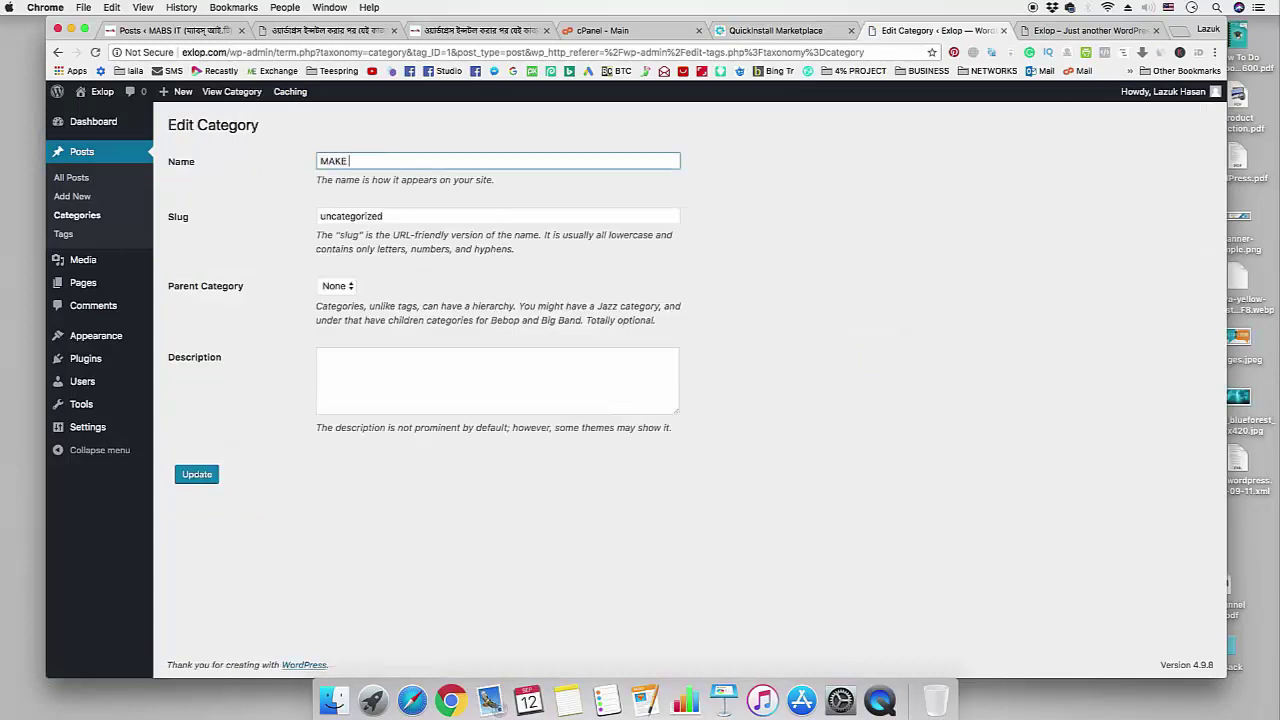
type("MONEY")
key("Tab")
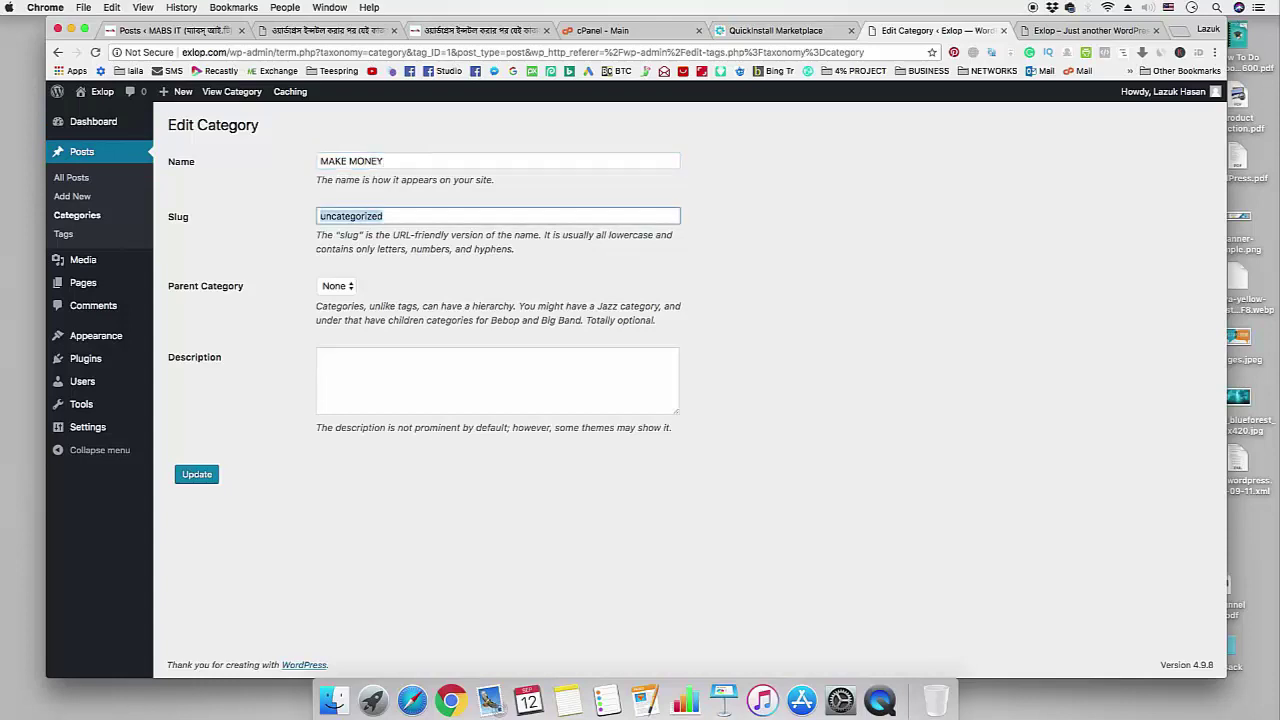
type("MAKEMONEY")
left_click(197, 474)
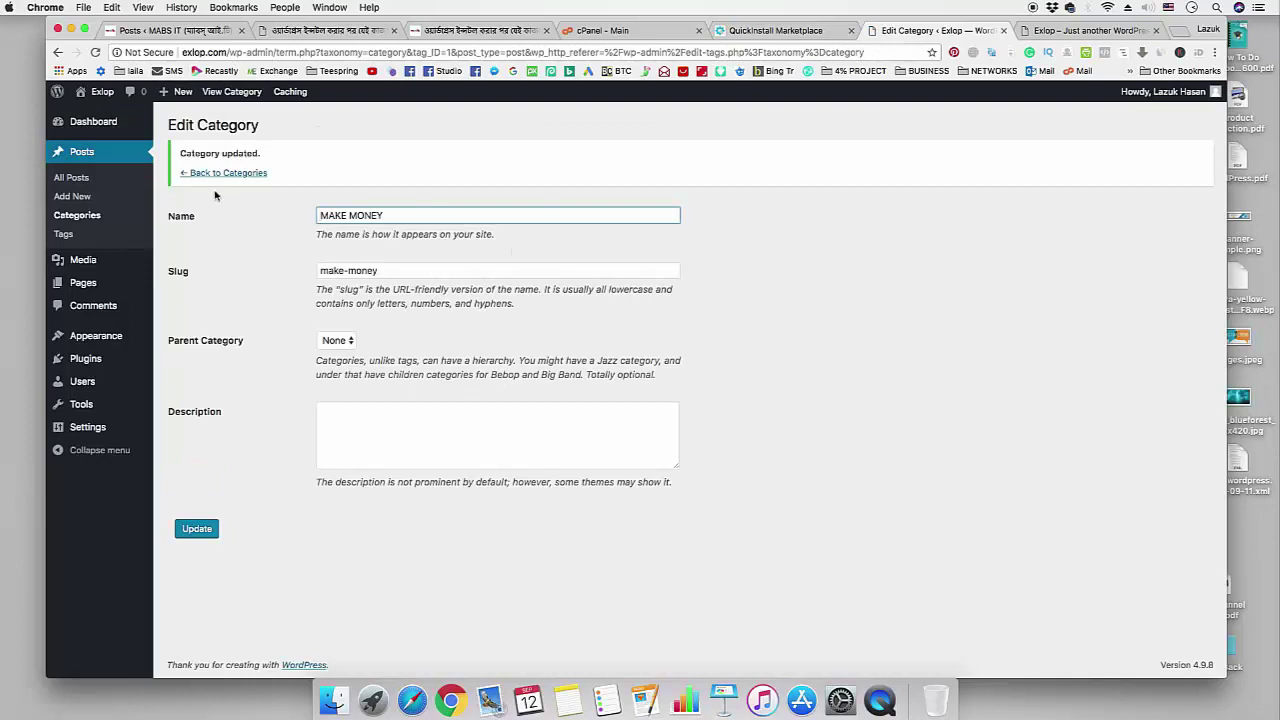
- Add new categories CPA MARKETING and TRAFFIC GENERATION on the Categories page
left_click(224, 173)
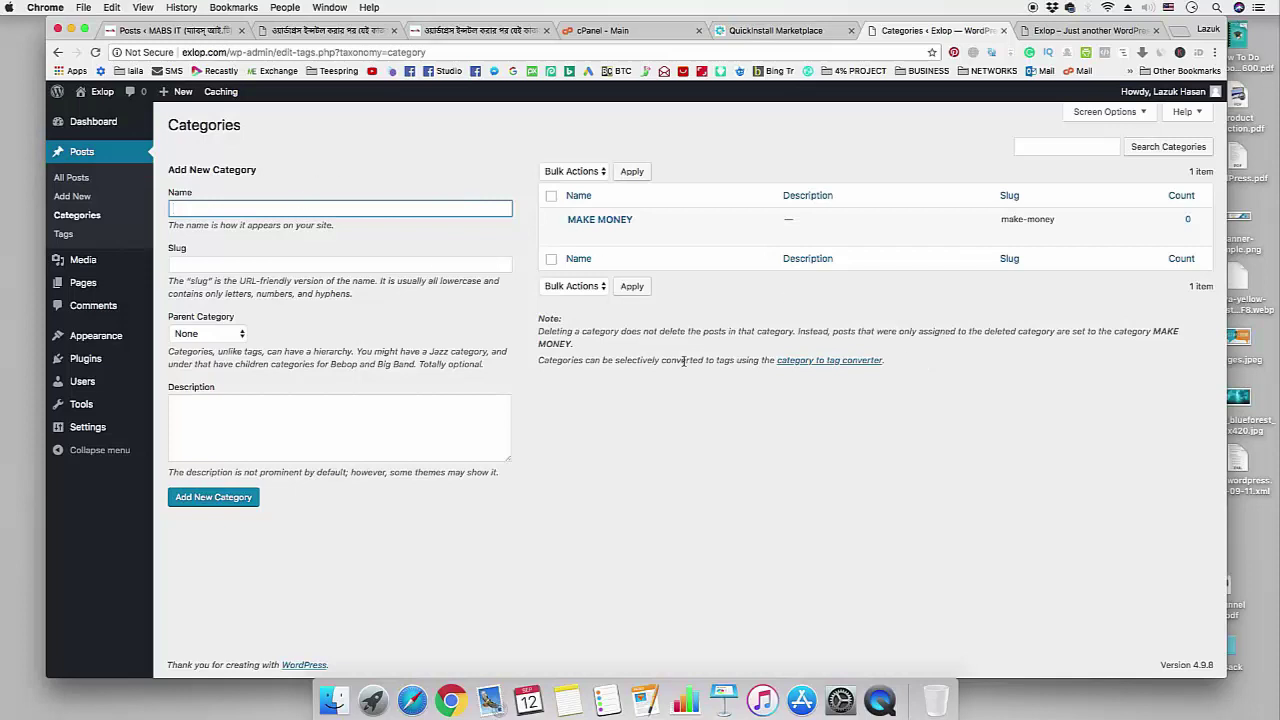
type("CPA MARKETING")
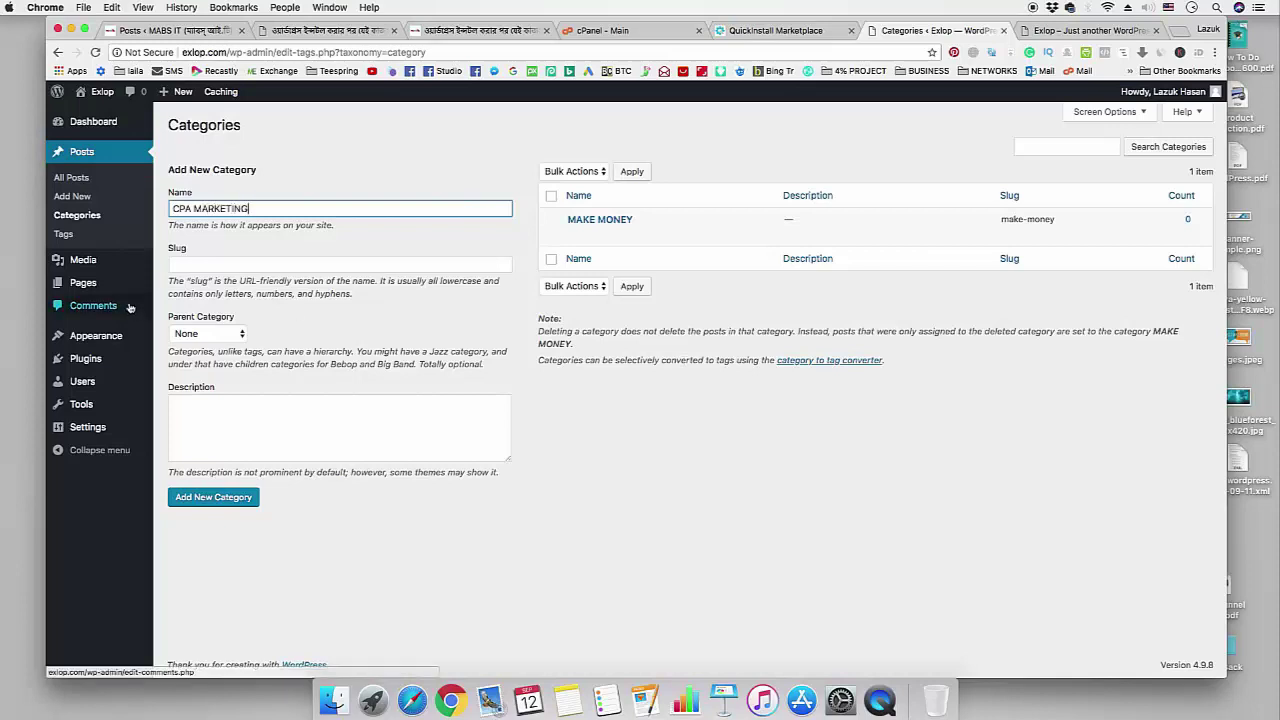
left_click(222, 500)
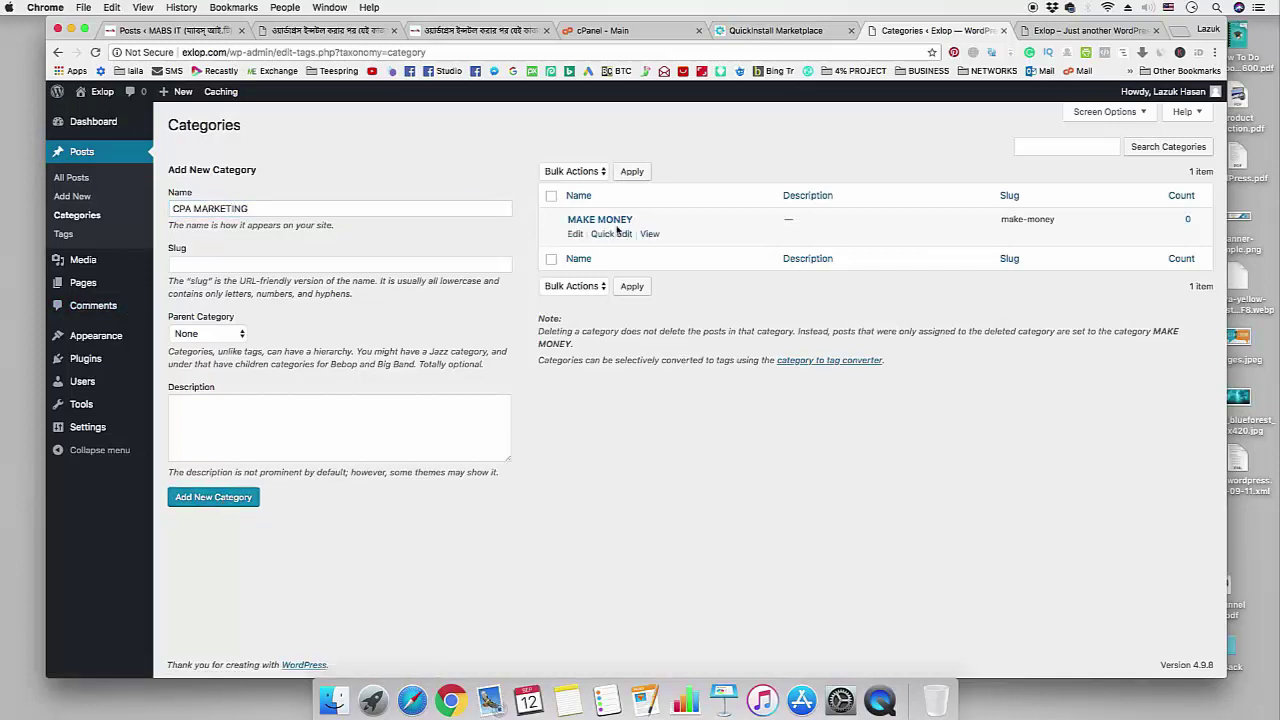
left_click(341, 209)
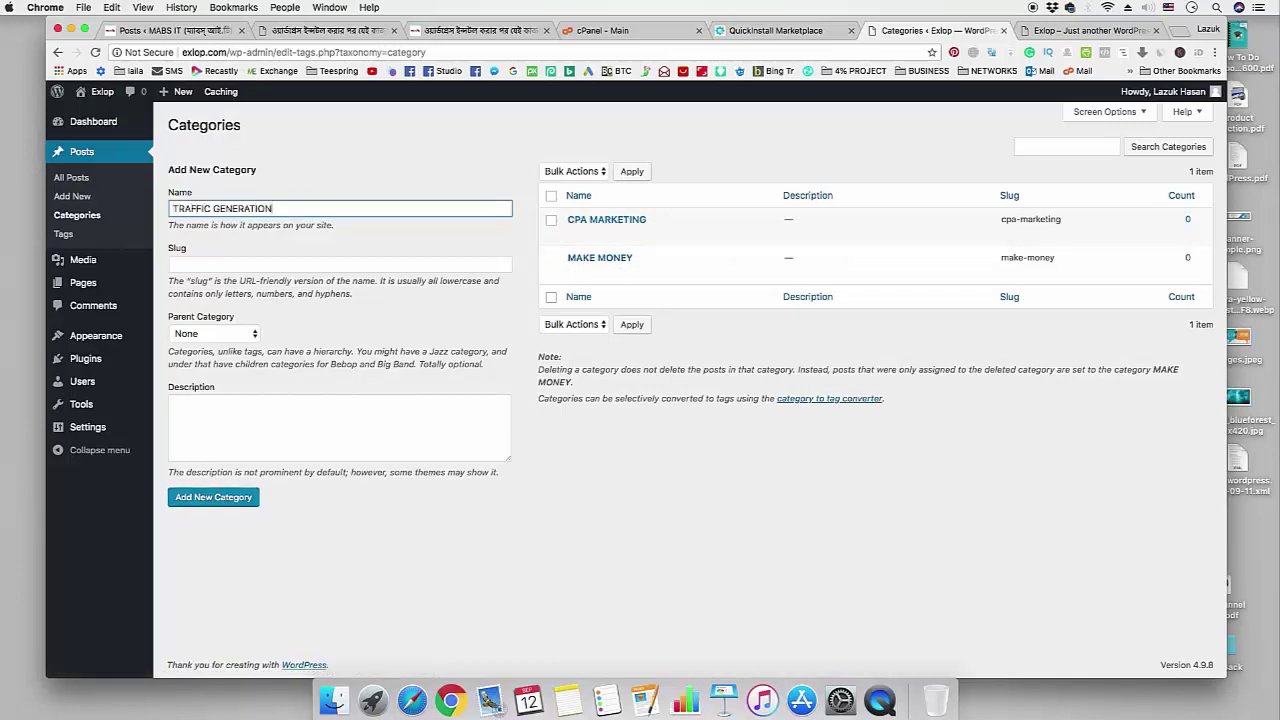
left_click(246, 497)
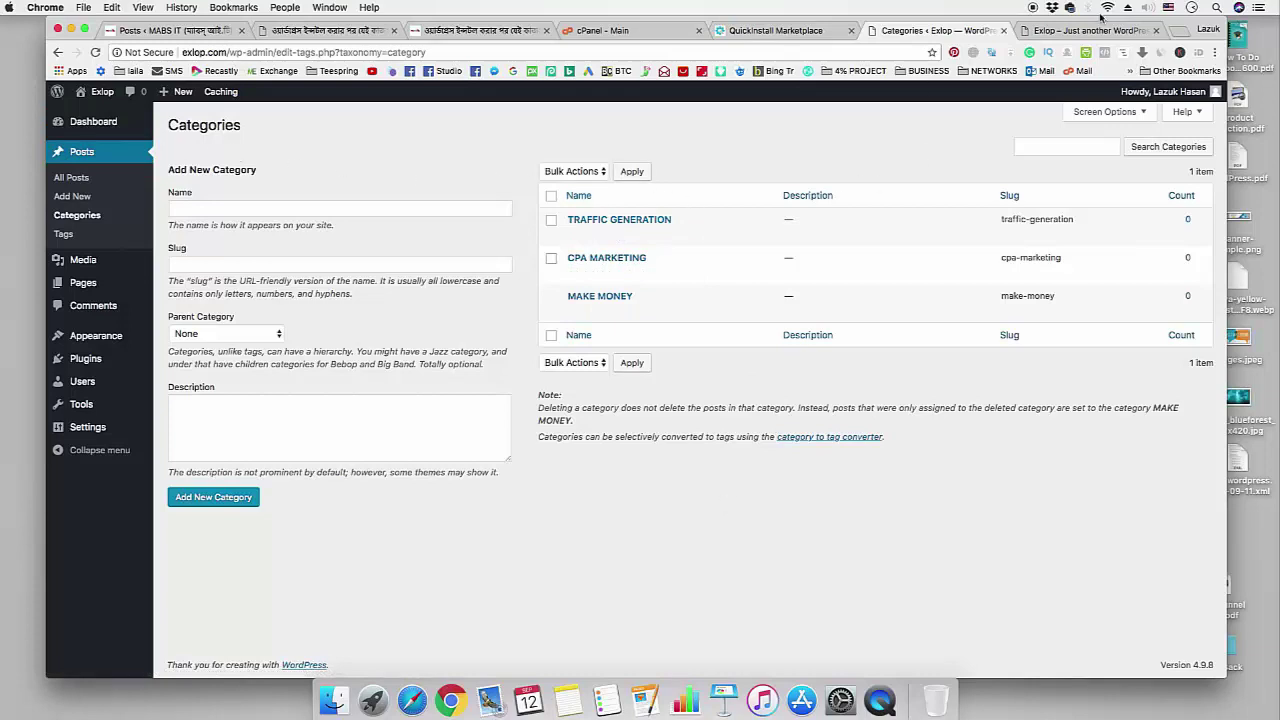
left_click(1041, 36)
right_click(1063, 33)
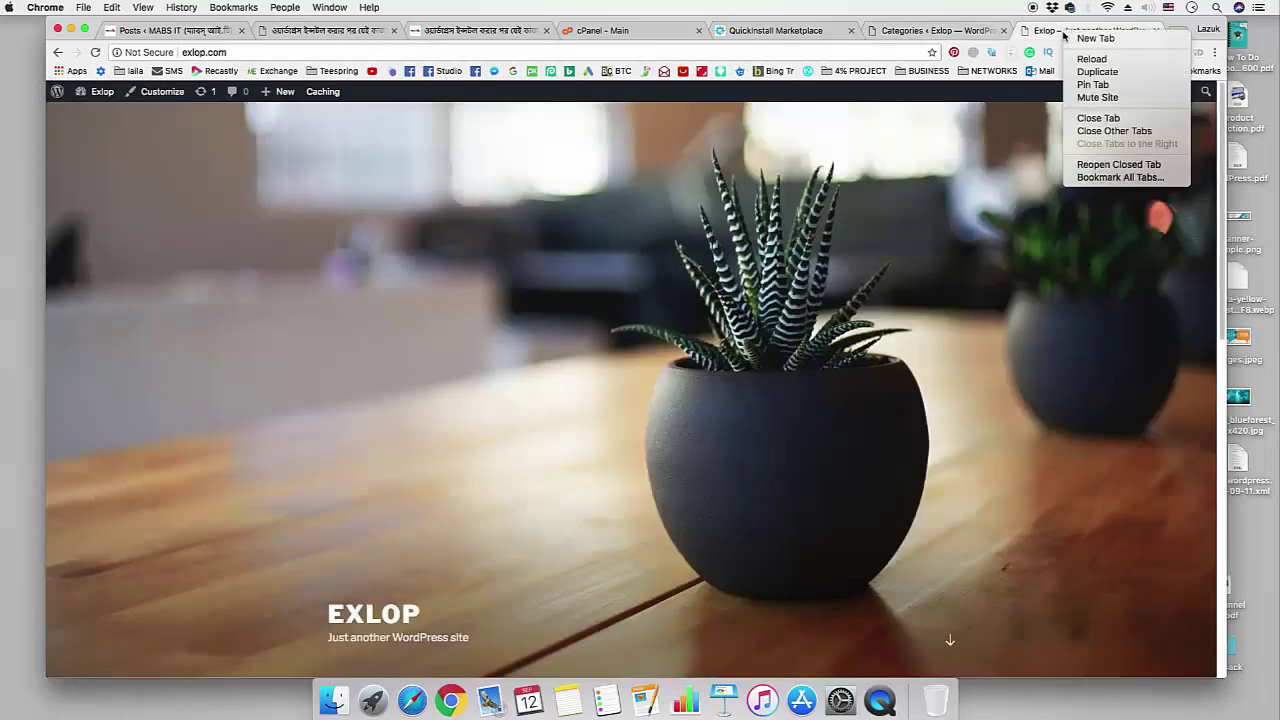
left_click(1096, 57)
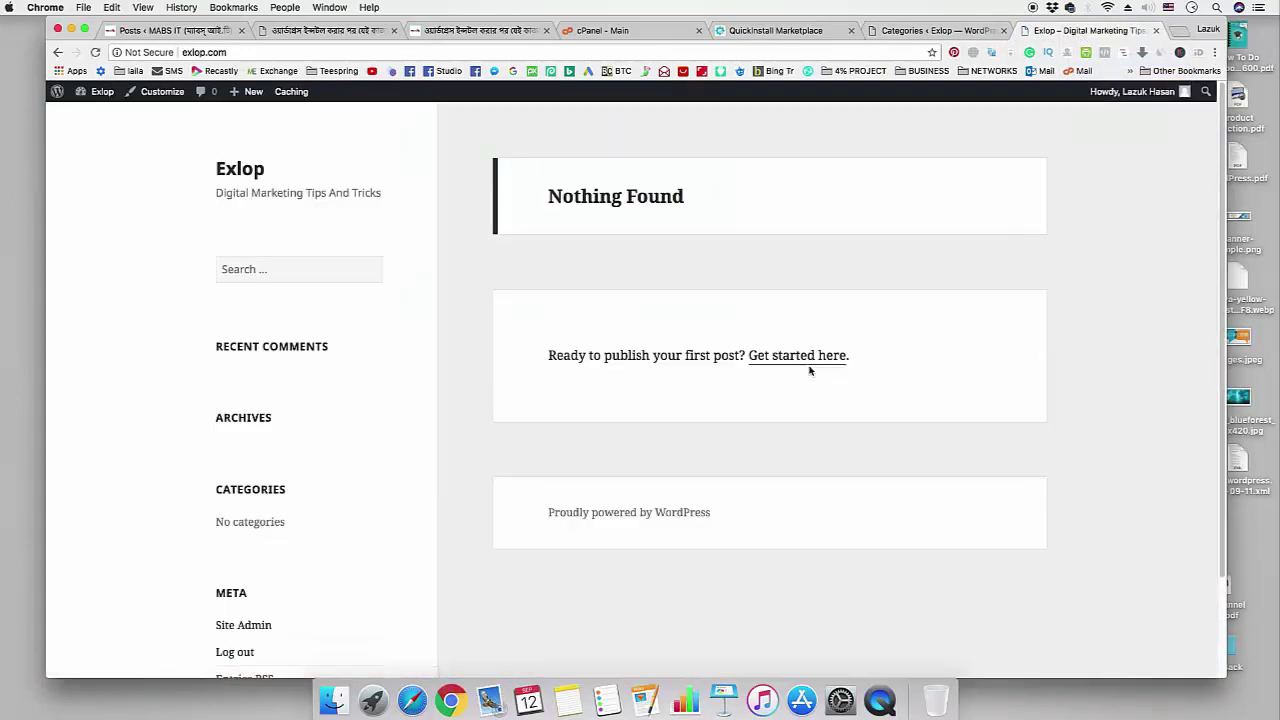
scroll(769, 423, "down", 3)
scroll(769, 423, "up", 3)
left_click(935, 30)
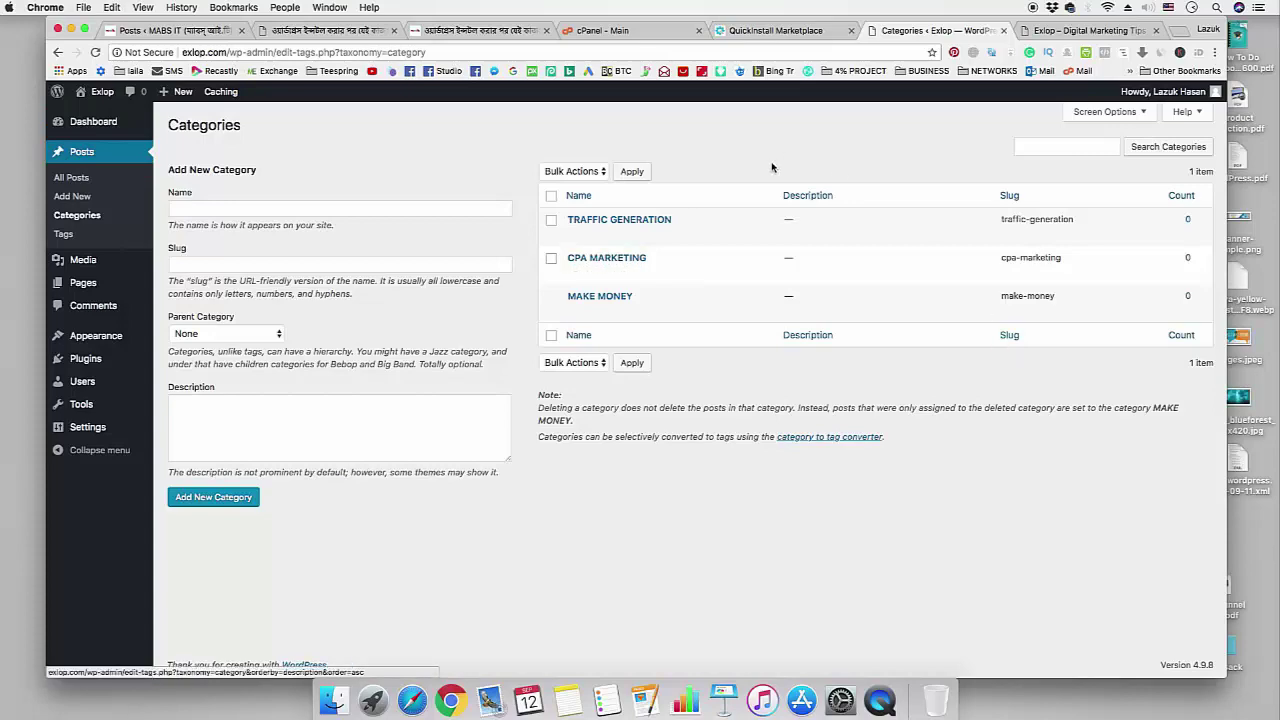
- Scroll the MABS IT tutorial's checklists, highlighting items, until the nine-step basic settings list shows
left_click(480, 30)
scroll(654, 364, "down", 10)
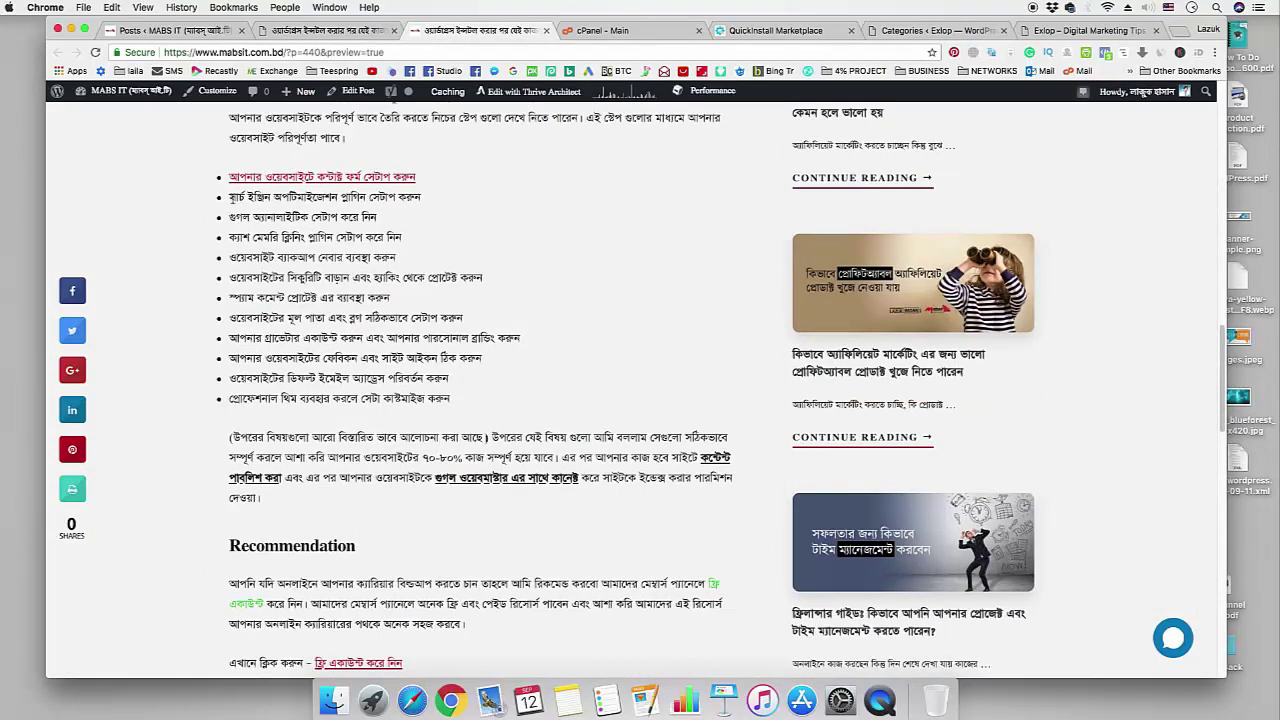
left_click_drag(232, 197, 420, 198)
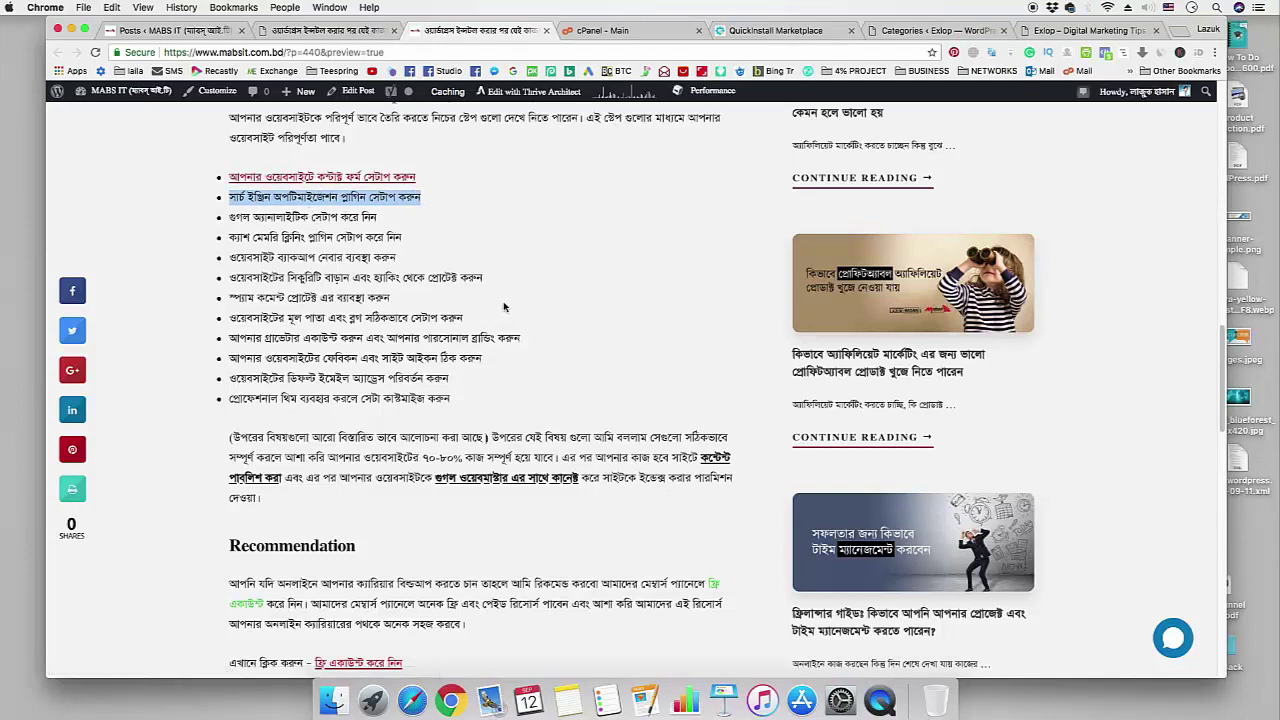
left_click(504, 307)
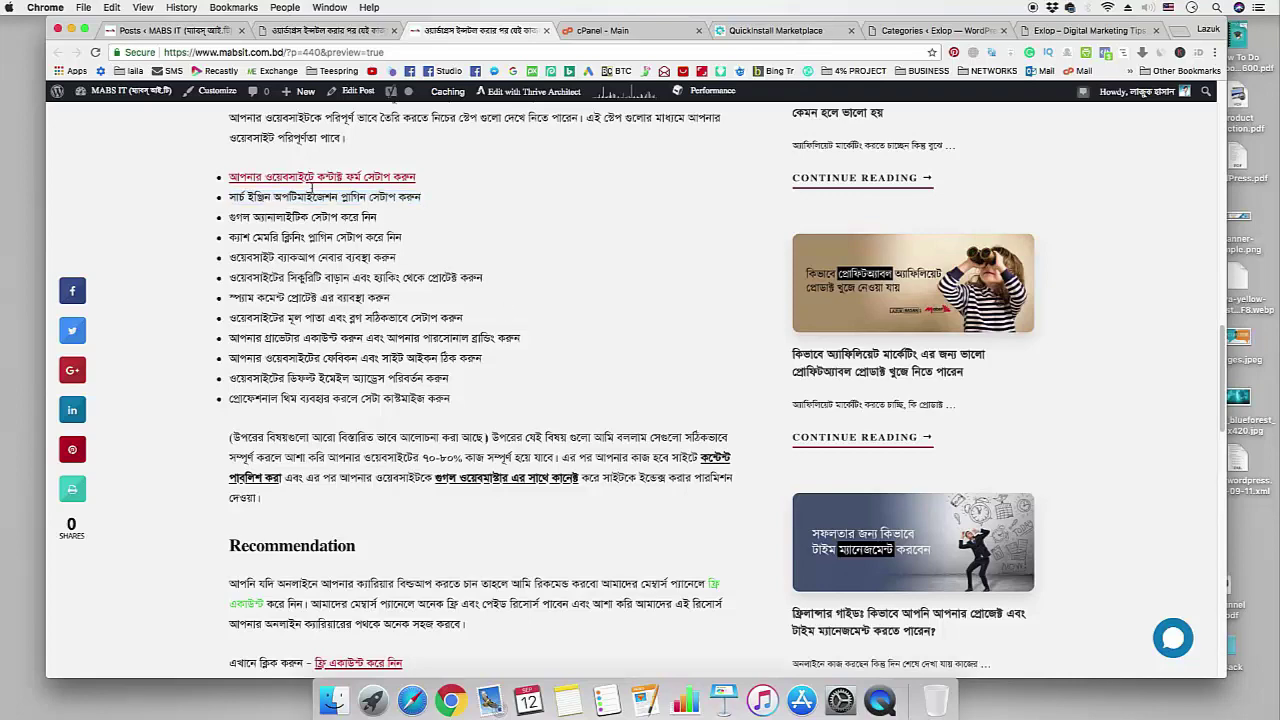
scroll(367, 291, "up", 1)
left_click_drag(466, 428, 230, 205)
scroll(578, 428, "up", 15)
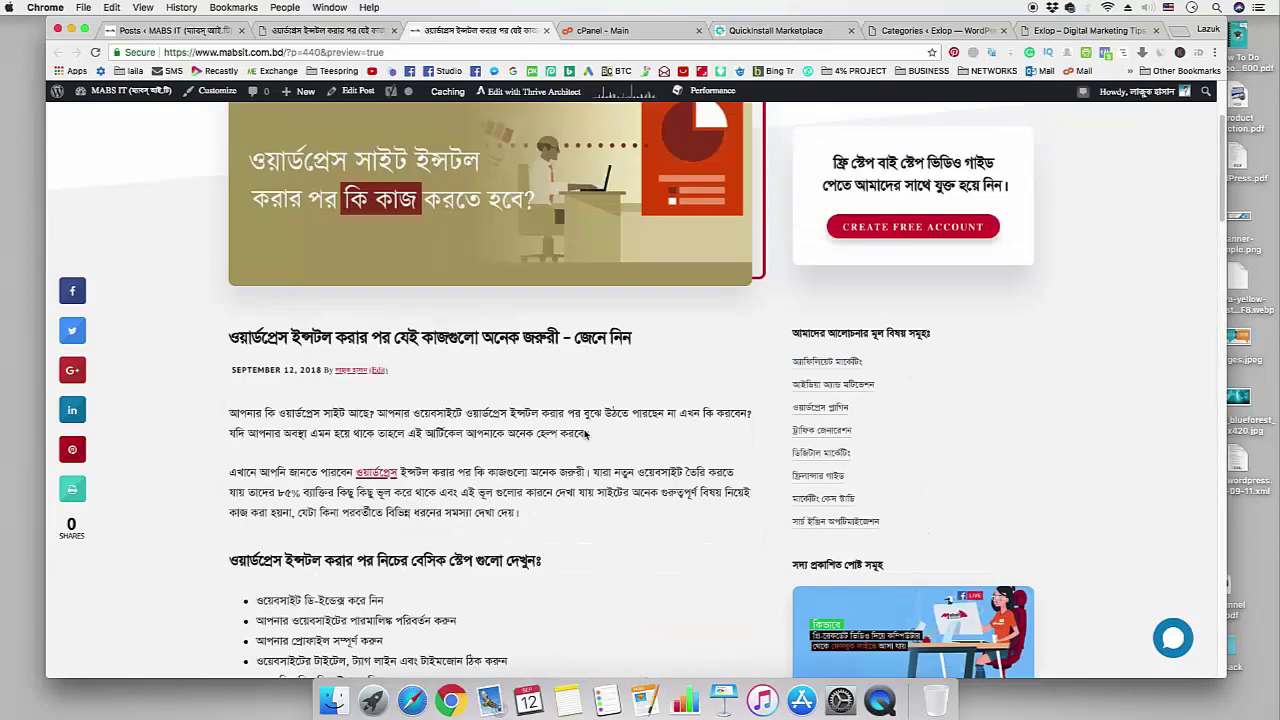
scroll(585, 434, "down", 3)
scroll(585, 434, "down", 2)
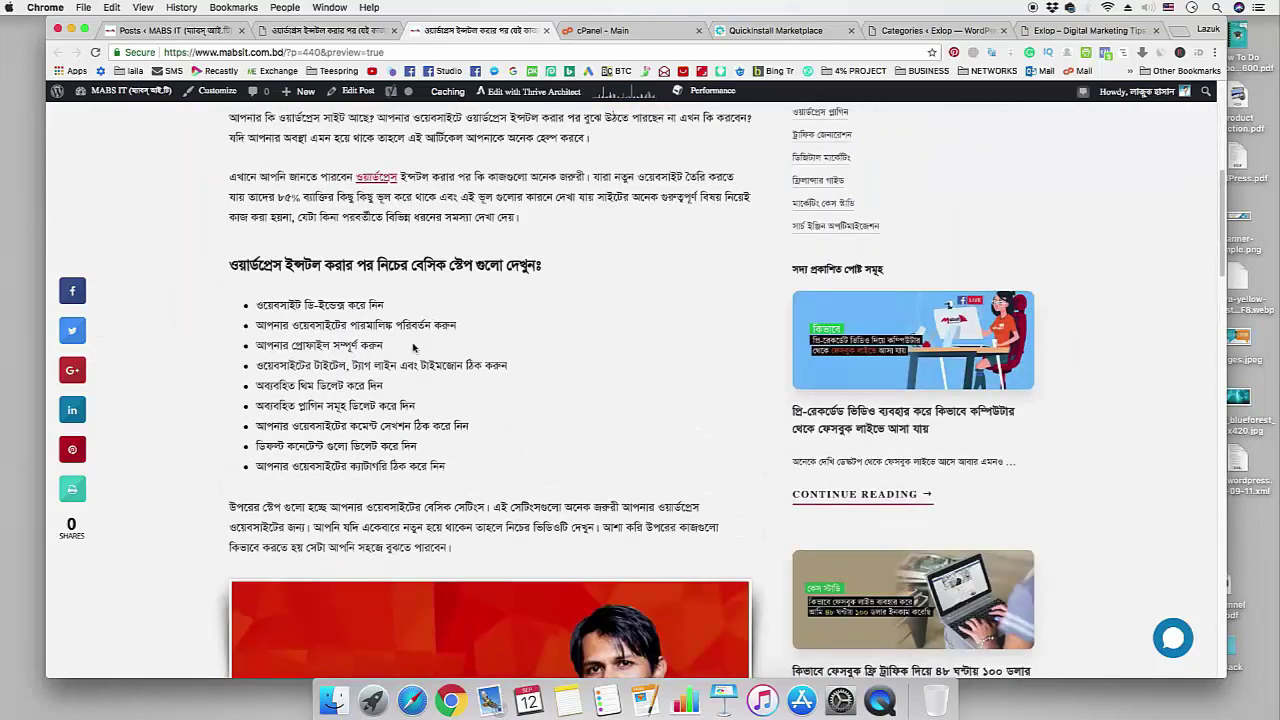
left_click_drag(446, 466, 257, 307)
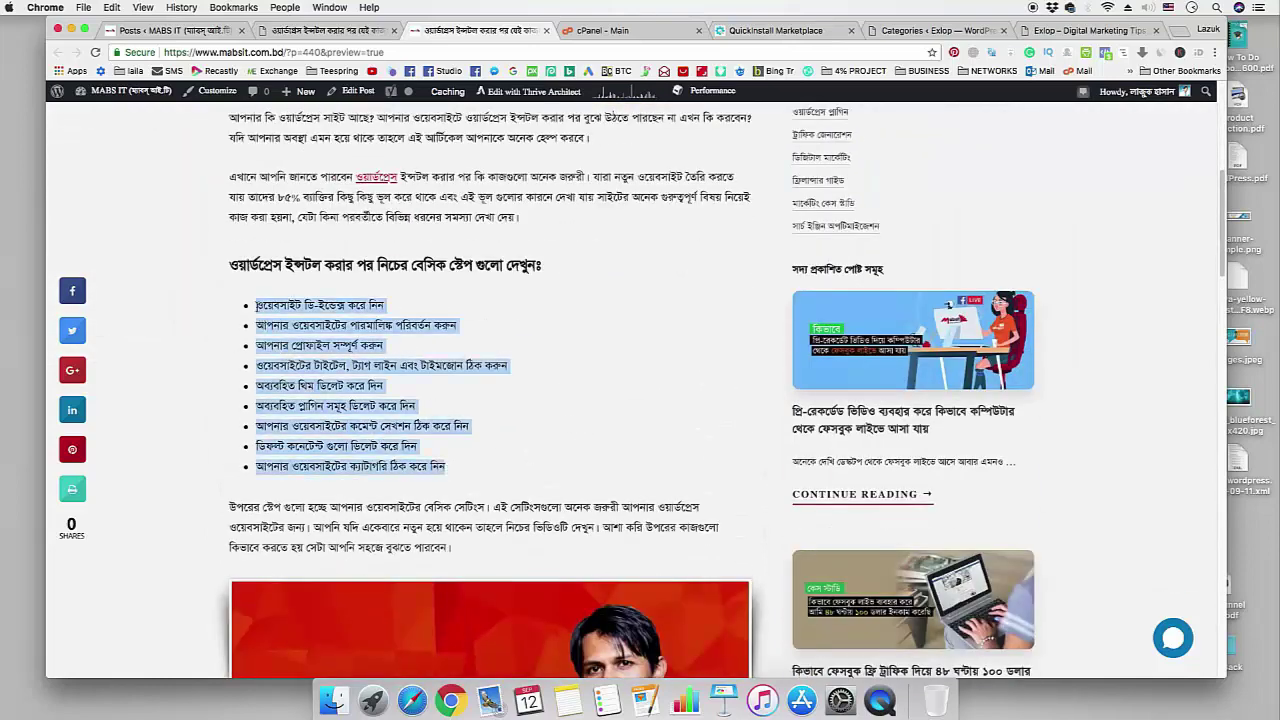
left_click(585, 404)
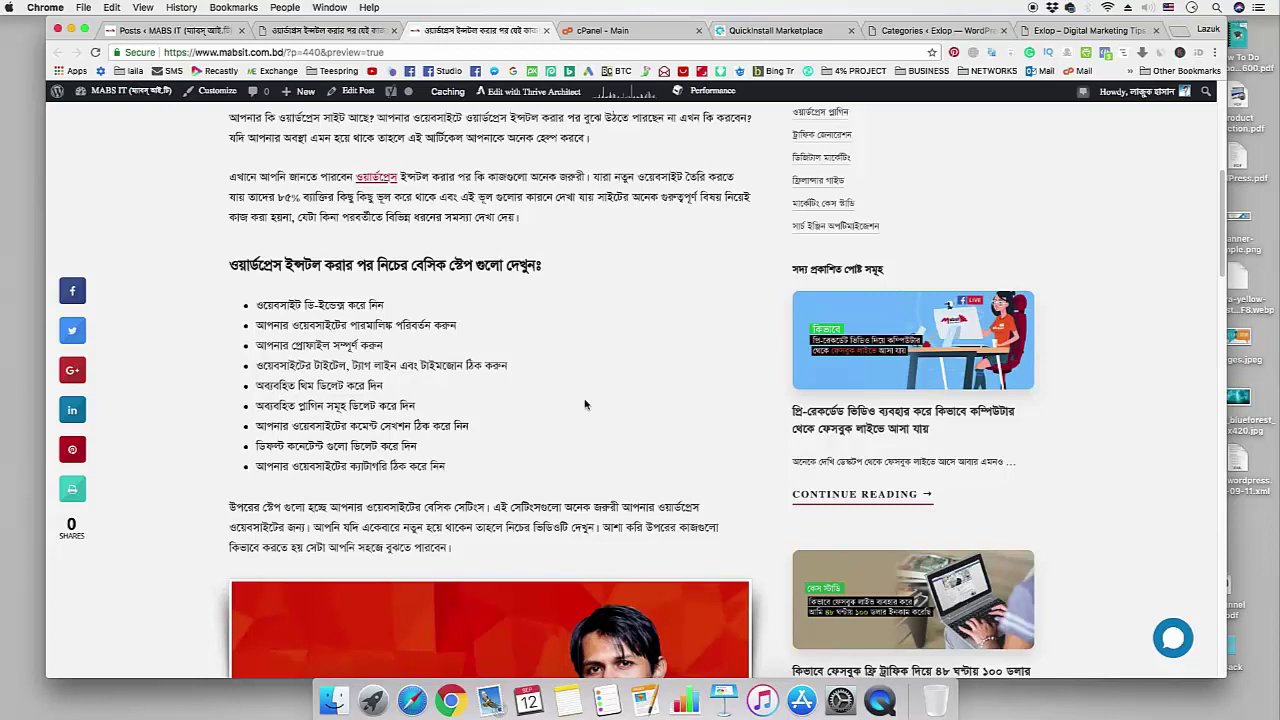